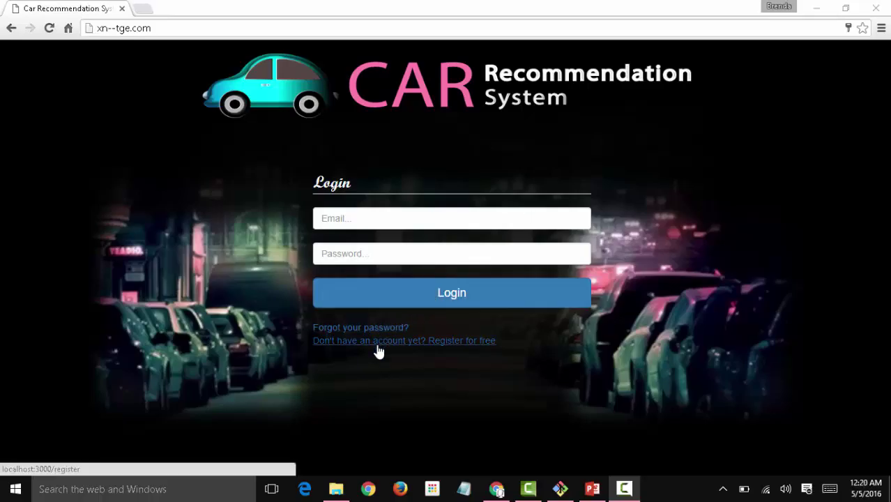
Open the registration form and enter the user's first and last name, saved e-mail and password twice.
left_click(426, 347)
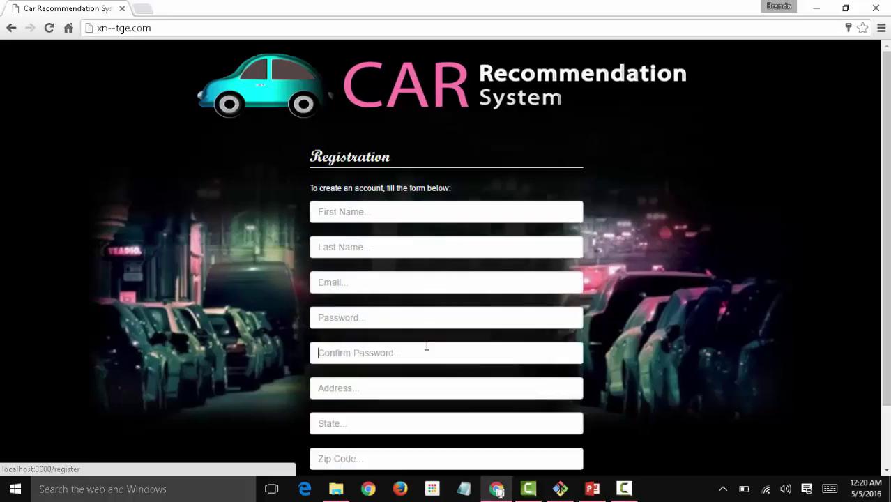
left_click(427, 218)
key("Tab")
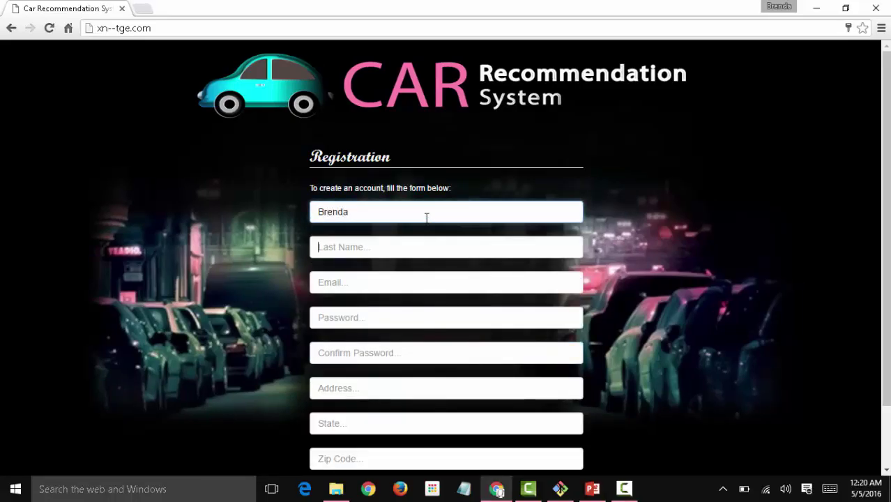
key("Tab")
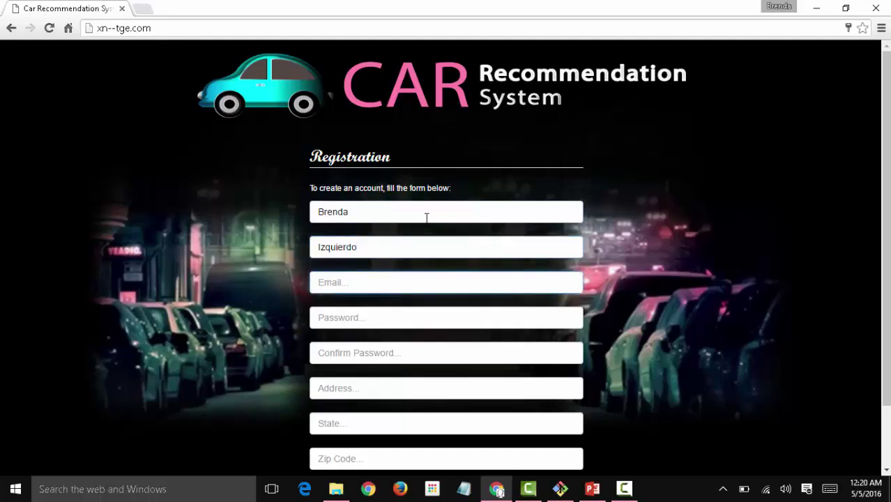
type("bizqu")
key("Down")
key("Down")
key("Return")
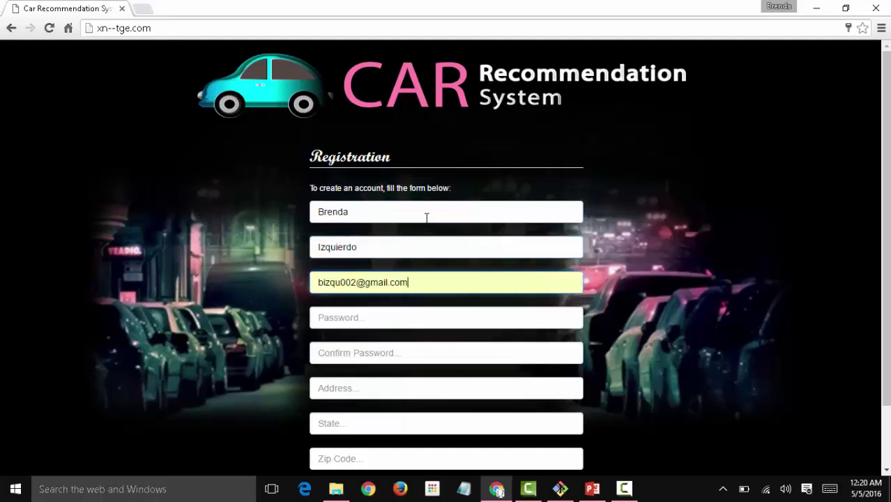
key("Tab")
type("******")
key("Tab")
type("******")
key("Tab")
Fill in the saved address, state FL, saved zip code and phone number, then register.
type("18")
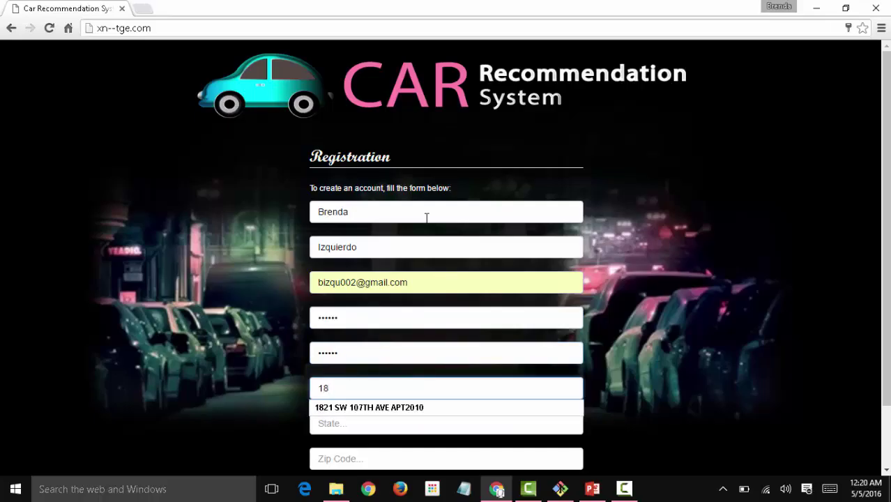
key("Down")
key("Return")
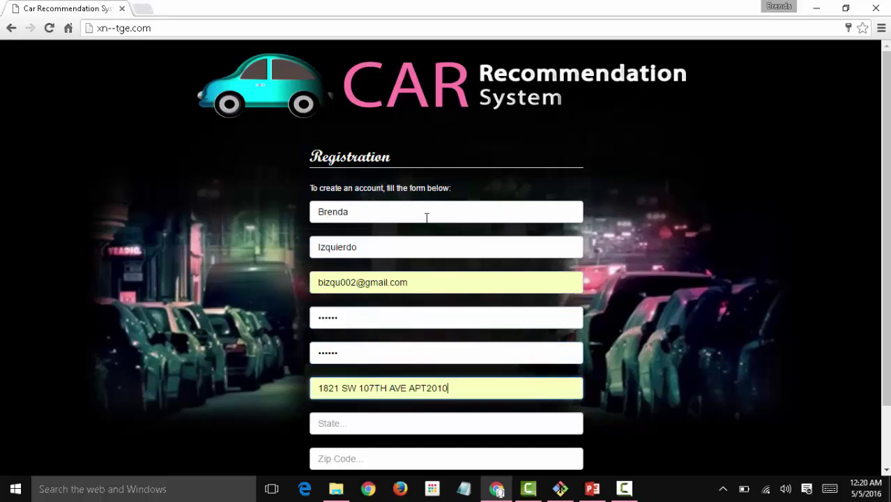
key("Tab")
type("F")
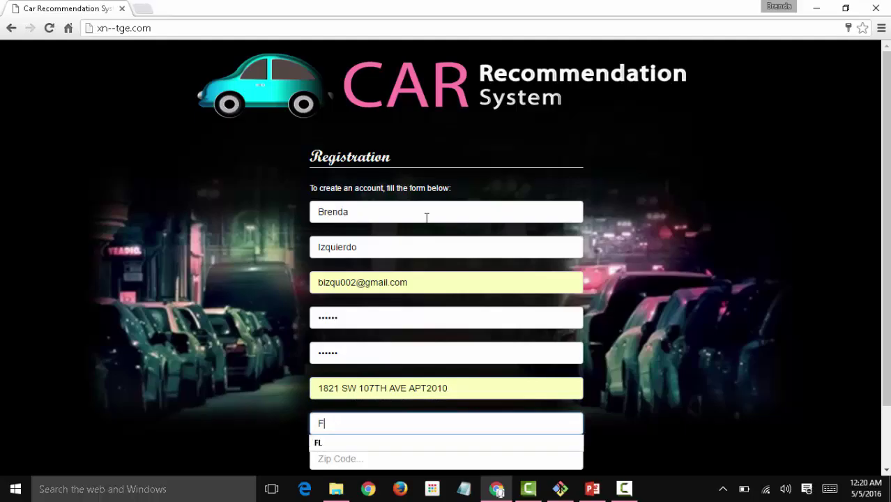
type("L")
key("Tab")
type("3")
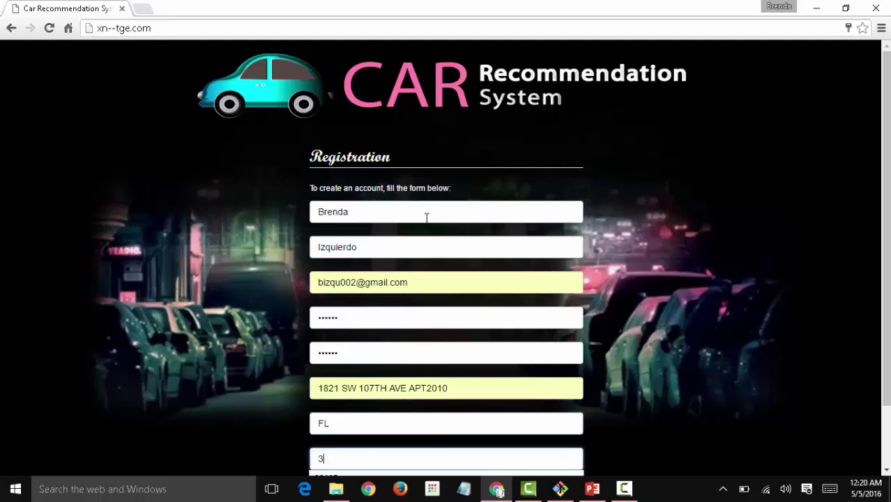
key("Down")
key("Return")
key("Tab")
type("7")
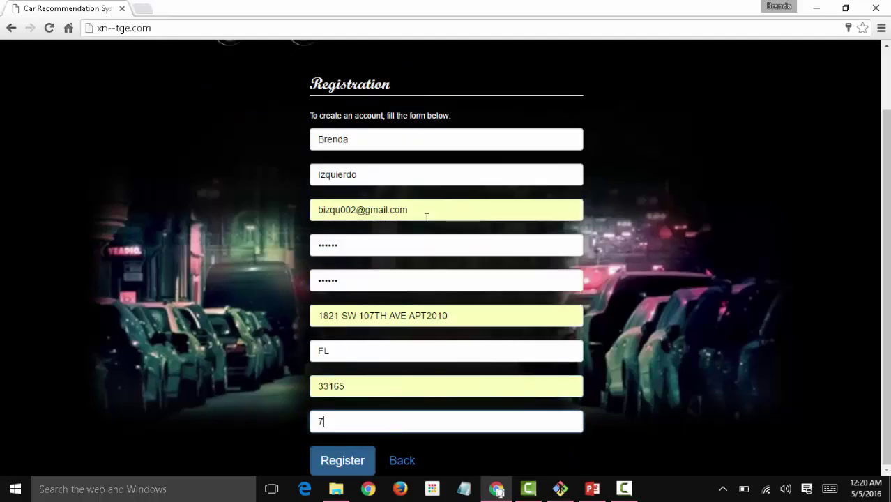
key("Down")
key("Return")
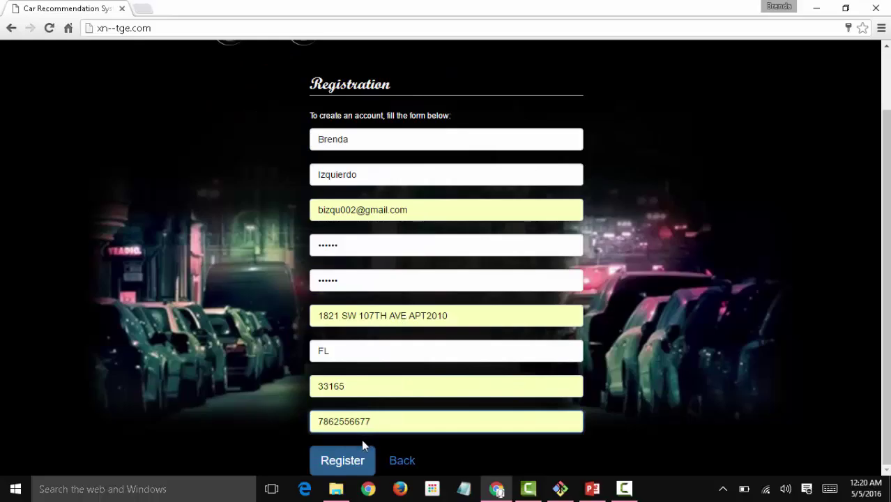
left_click(343, 460)
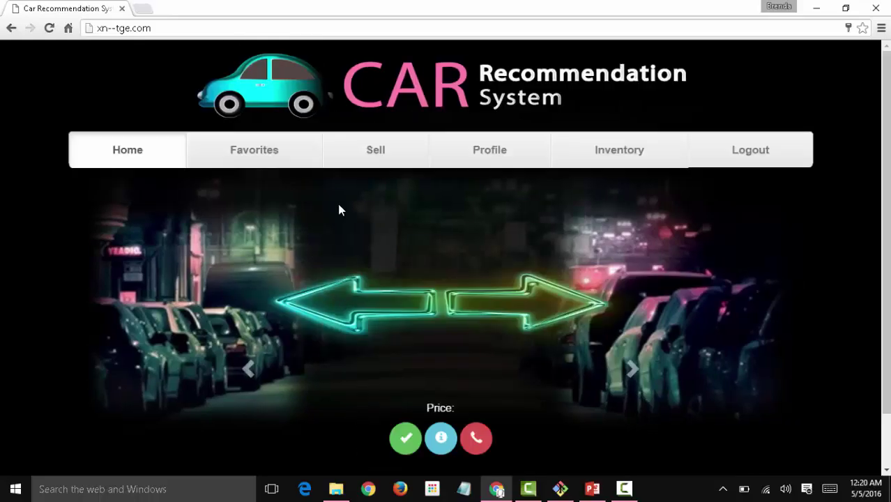
Sign in to Google in a new tab and open the Meteor Accounts verification email in Gmail.
left_click(148, 9)
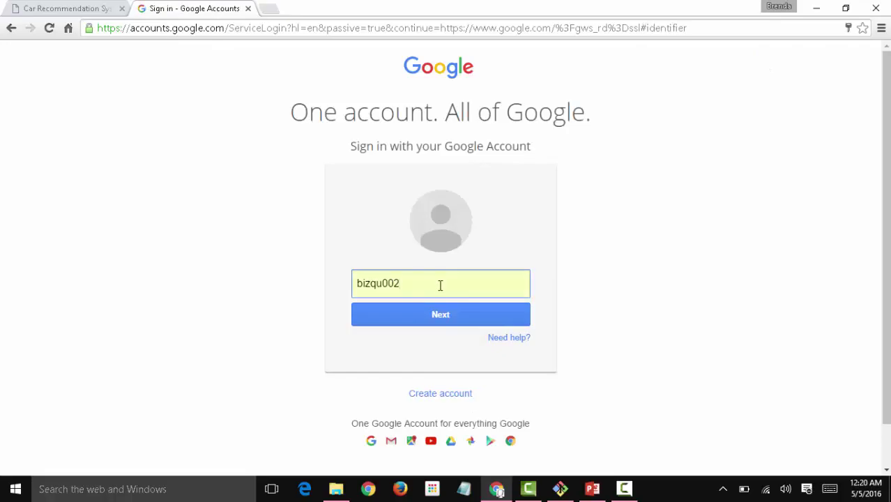
type("@gmail.com")
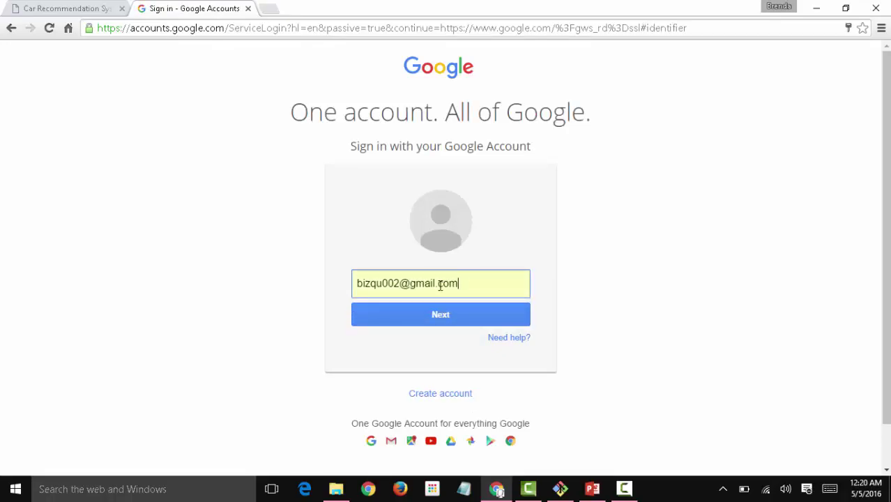
key("Return")
type("•••••")
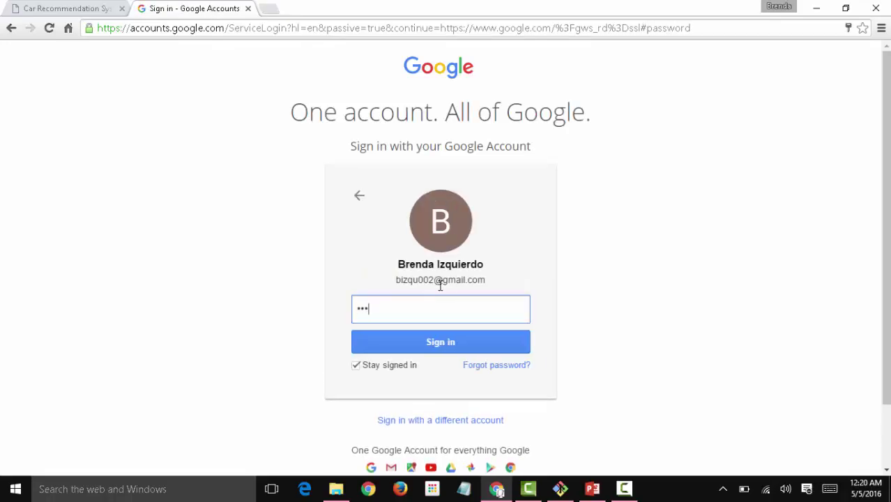
type("••")
key("Return")
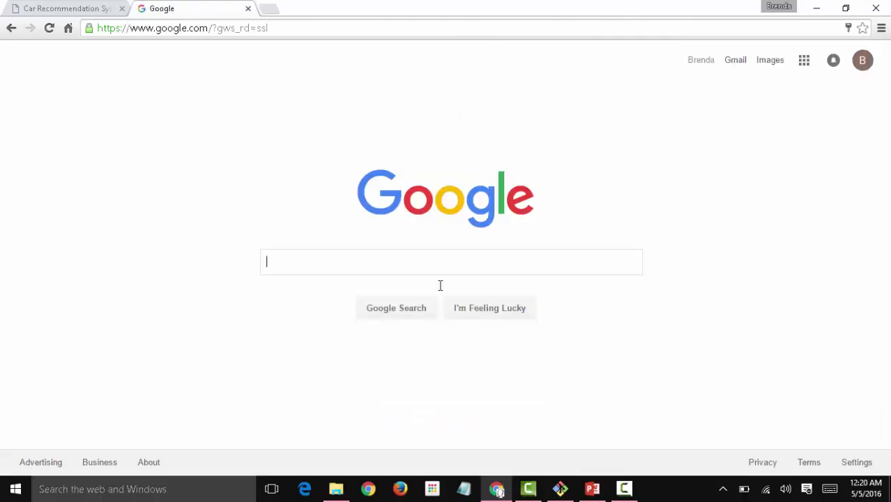
left_click(742, 61)
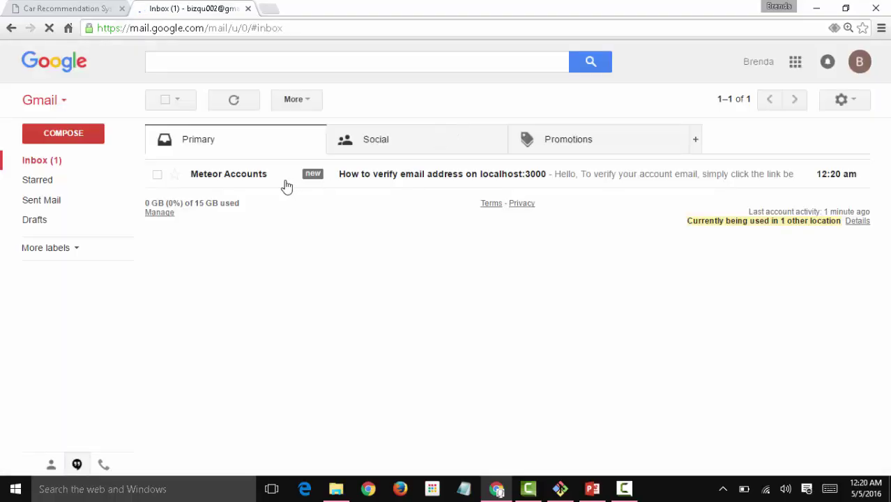
left_click(267, 182)
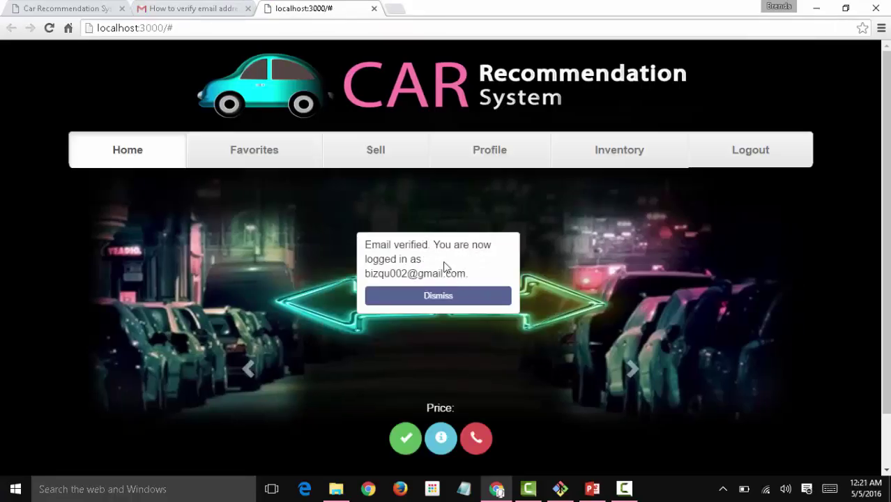
Dismiss the email-verified notice and visit Favorites, Sell, Profile, Inventory, then Profile again.
left_click(435, 293)
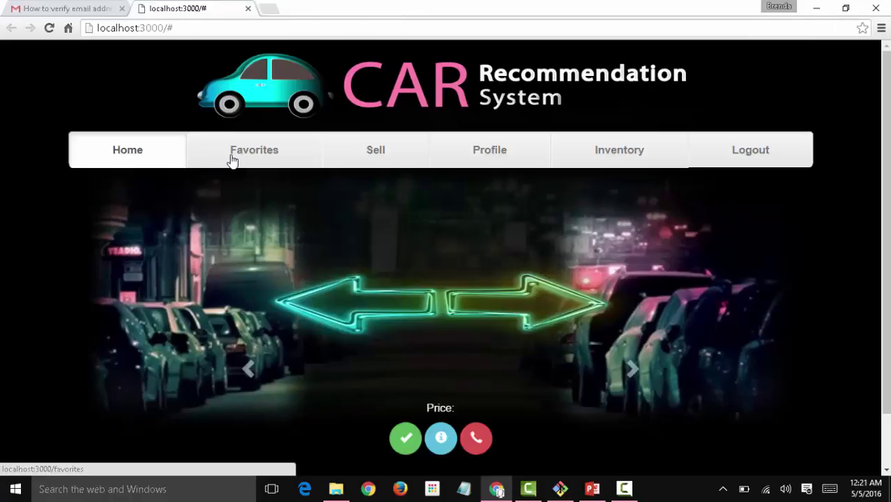
left_click(233, 160)
left_click(378, 155)
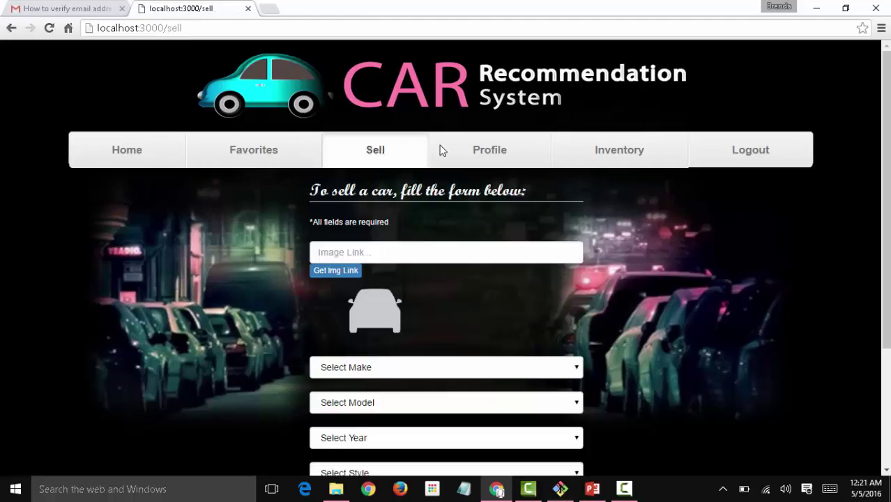
left_click(487, 153)
left_click(605, 153)
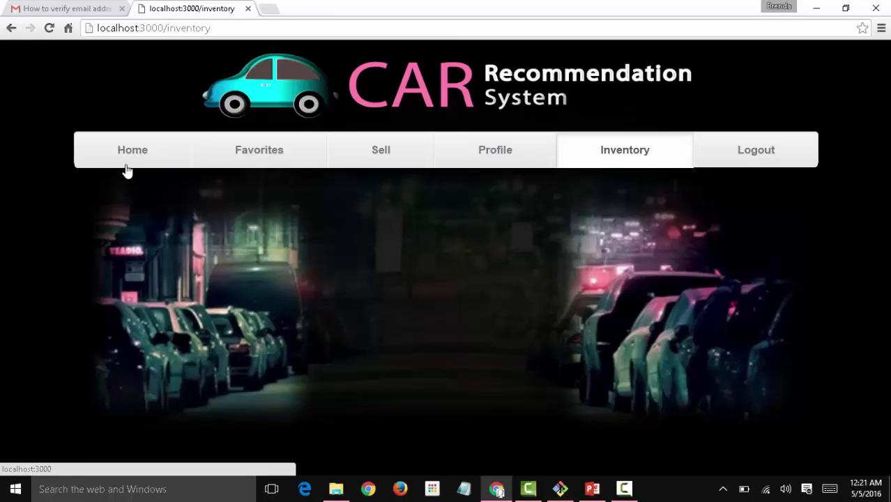
left_click(494, 154)
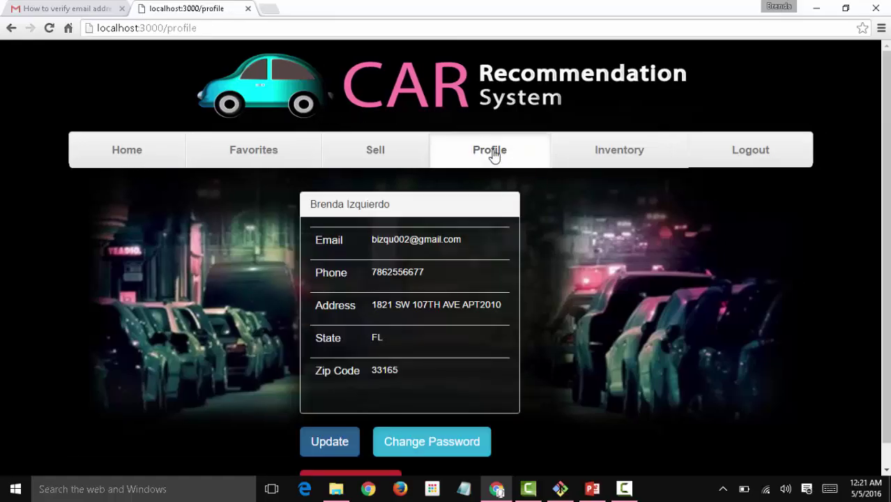
left_click_drag(888, 117, 888, 164)
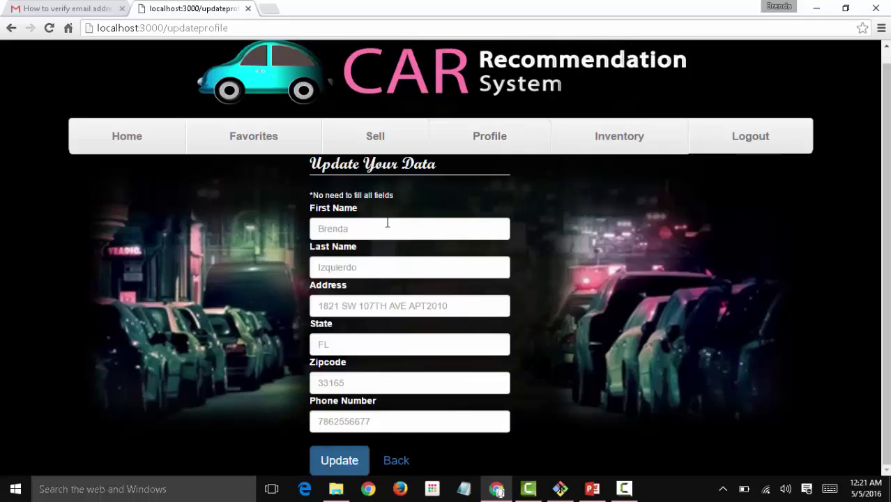
Change the profile's first name to Peppa and last name to Pig.
left_click(387, 223)
type("Peppa")
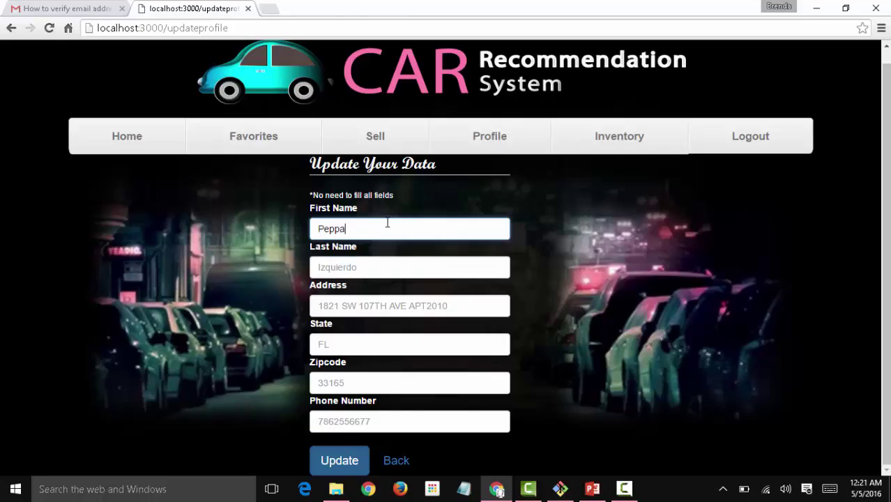
key("Tab")
type("Pig")
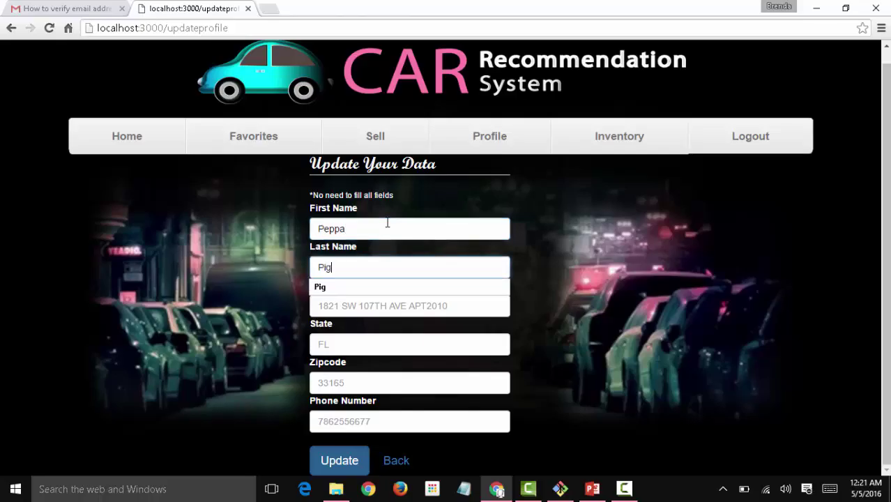
left_click(414, 319)
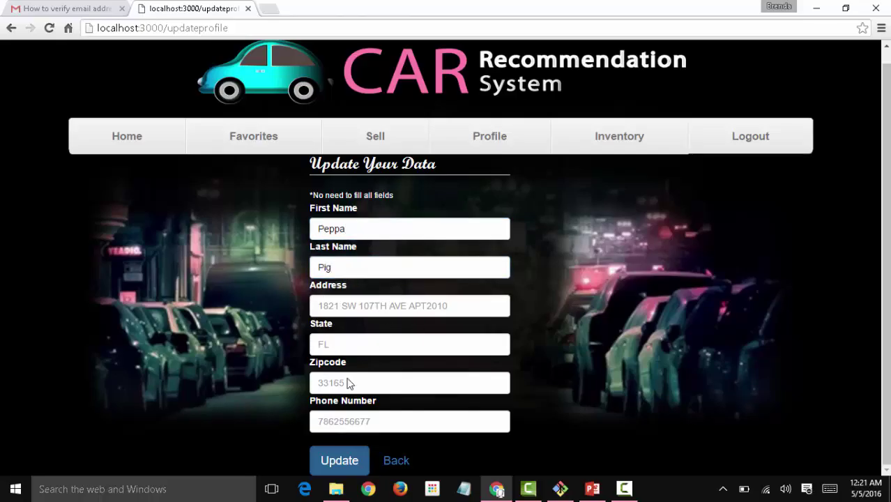
Replace the phone number with a saved suggestion and save the updated profile.
left_click(376, 418)
type("78")
key("Down")
key("Return")
left_click(340, 461)
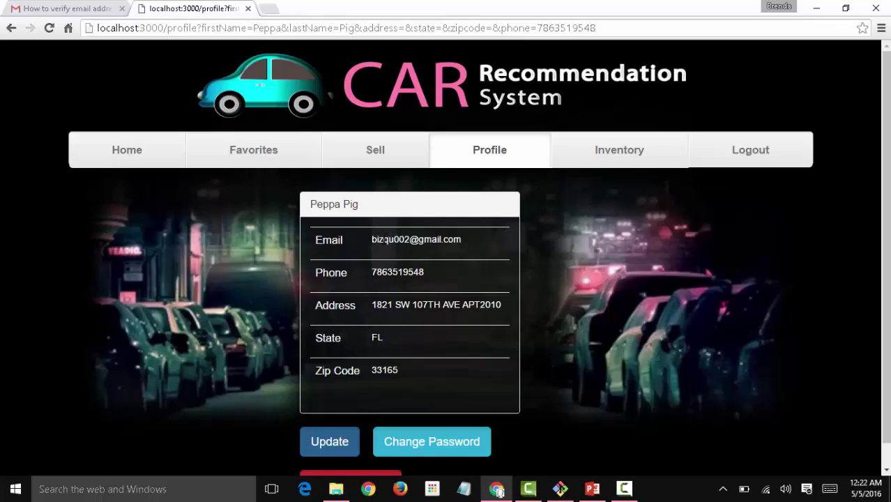
left_click_drag(424, 239, 376, 239)
Submit a new password in the Change Password form and acknowledge the automatic logout alert.
left_click(448, 239)
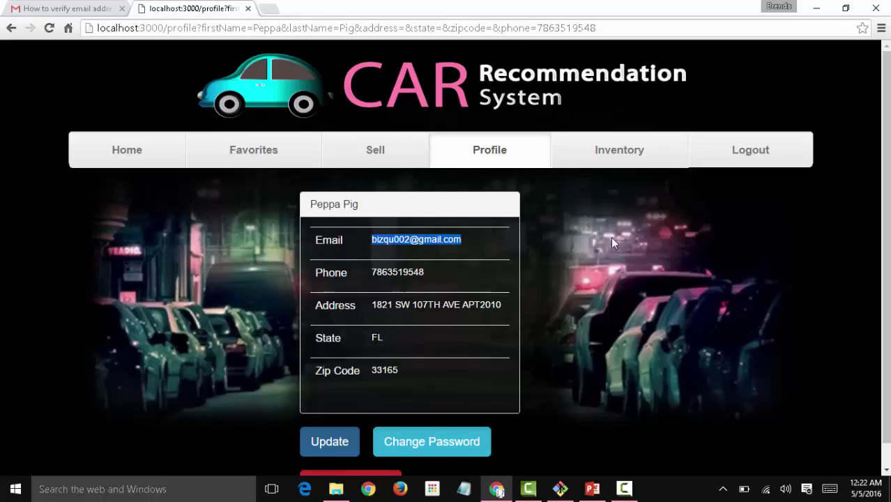
scroll(537, 372, "down", 1)
left_click(565, 391)
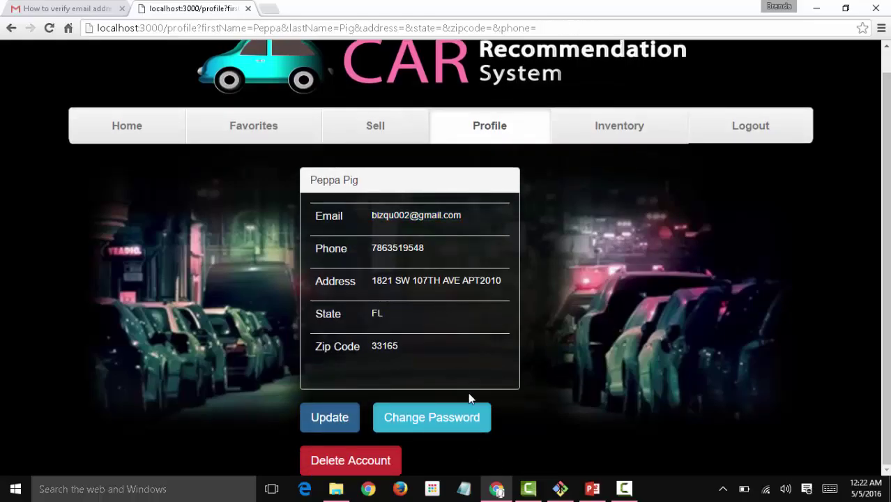
left_click(463, 418)
left_click(417, 231)
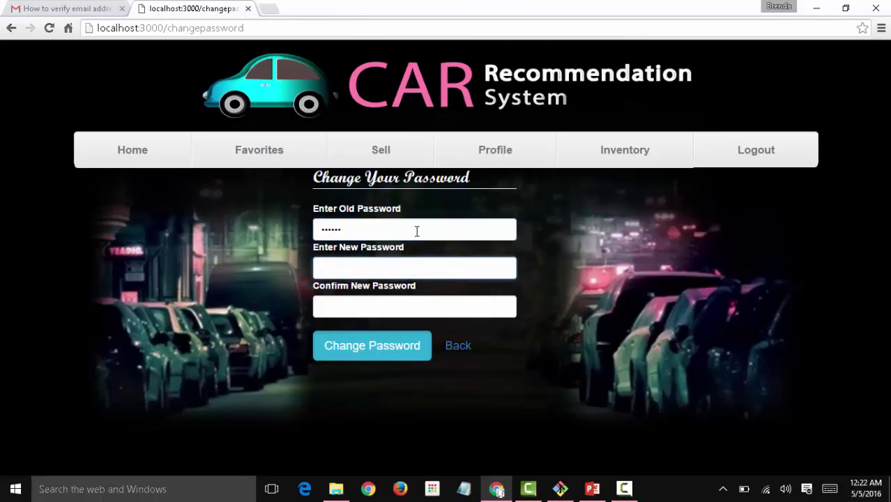
type("•••")
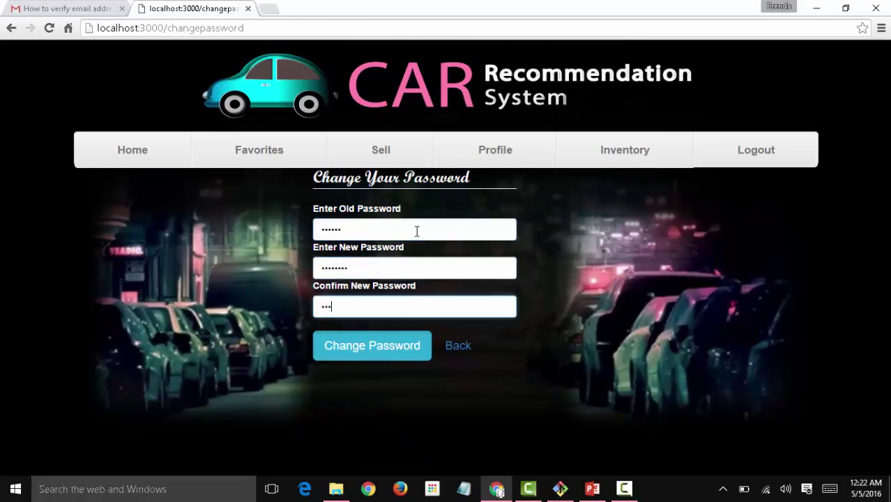
key("Return")
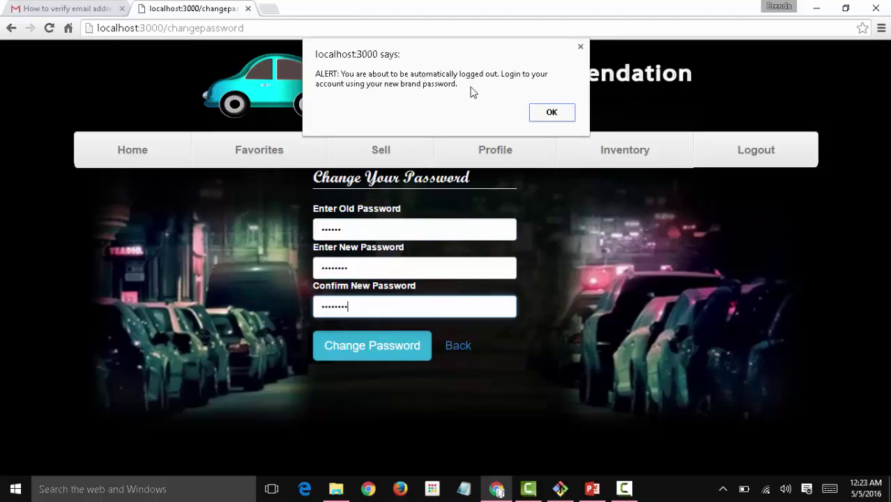
left_click(552, 113)
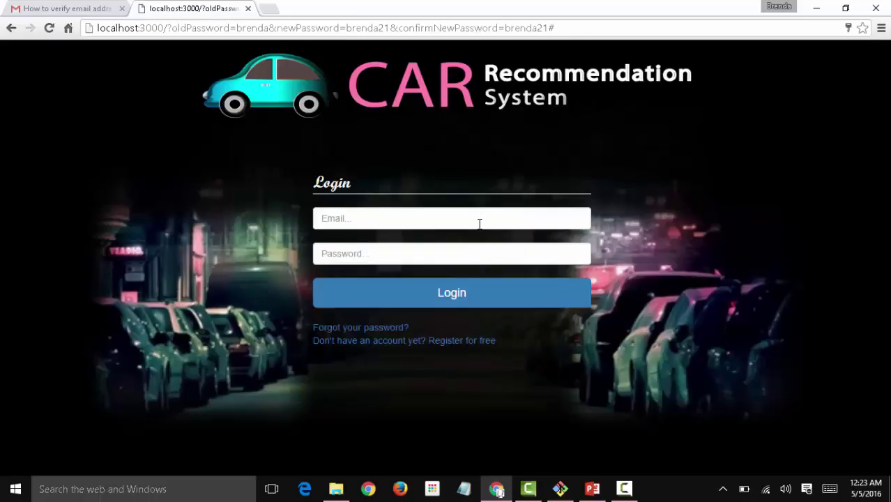
Log in with the saved account e-mail and the new password.
left_click(476, 222)
key("Down")
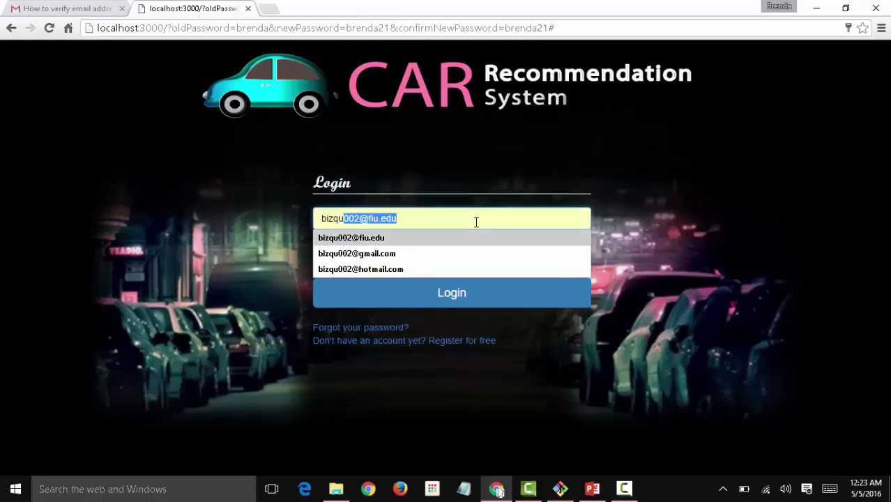
key("Down")
key("Return")
key("Tab")
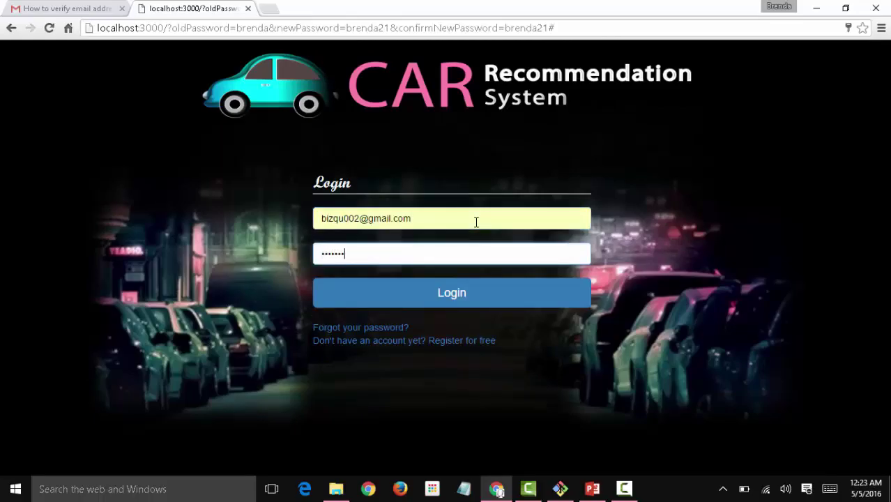
key("Return")
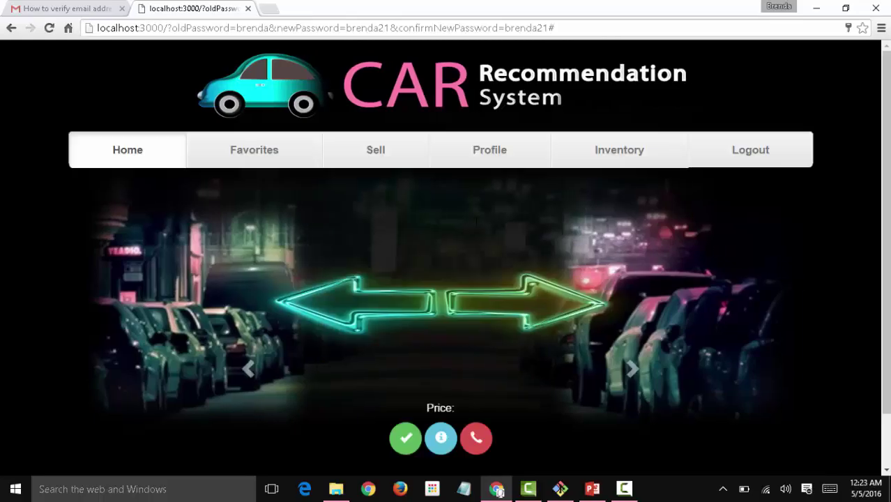
Check the Profile page, then go to the Sell car form.
left_click(467, 156)
scroll(735, 191, "down", 1)
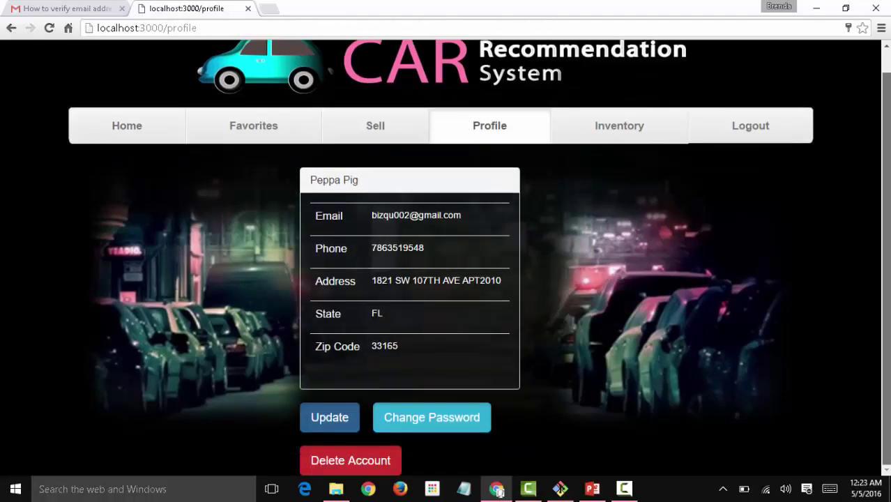
scroll(446, 251, "up", 1)
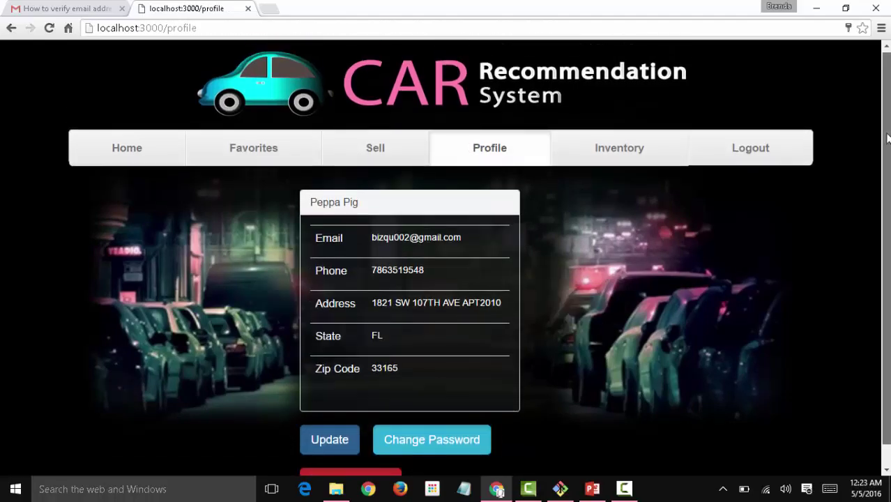
left_click(375, 149)
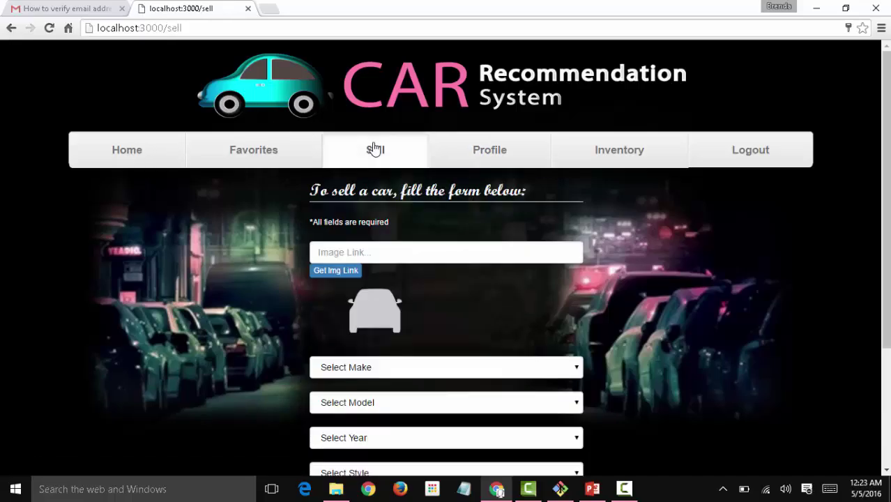
Upload Bugatti_Chiron.jpg from Car Pics to Postimage and copy its direct link.
left_click(339, 271)
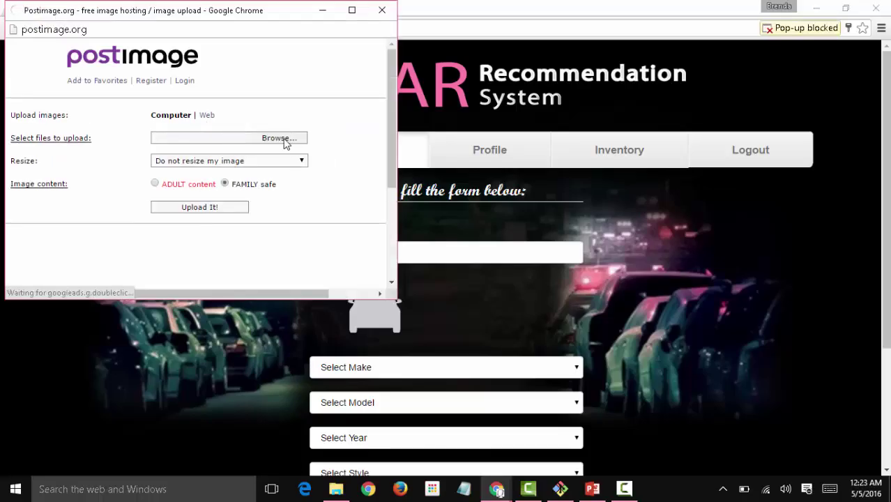
left_click(279, 138)
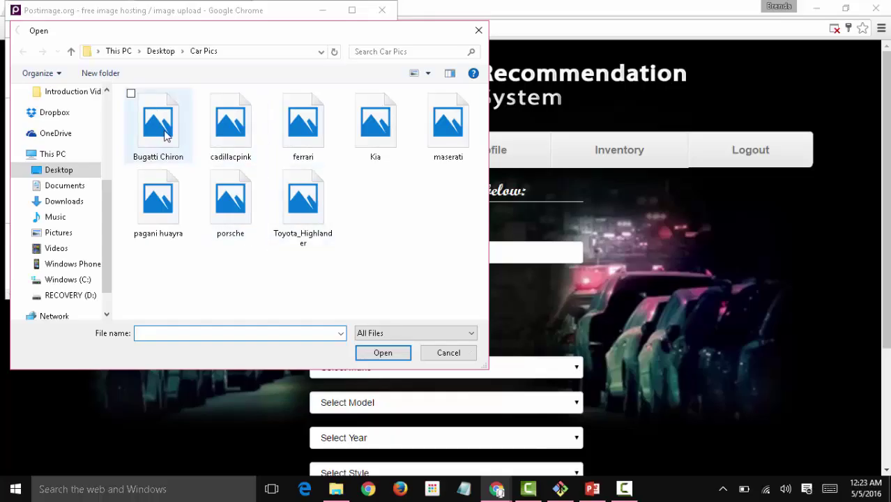
left_click(167, 136)
left_click(392, 353)
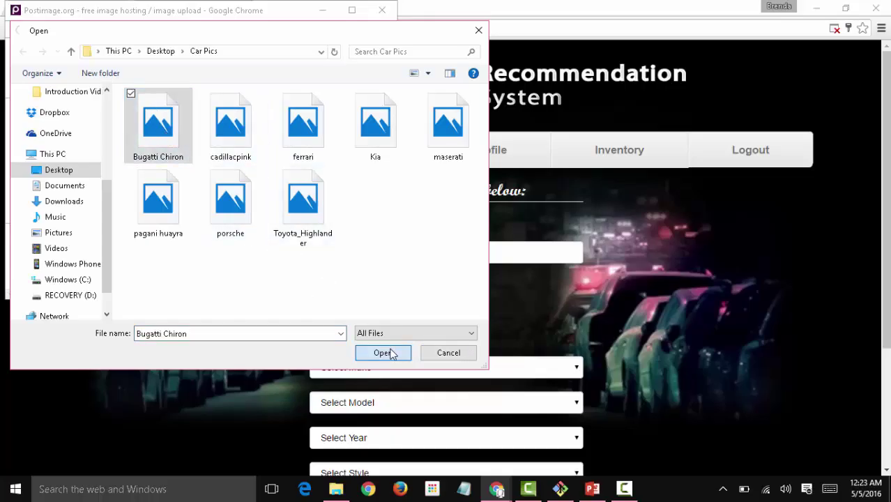
left_click(243, 210)
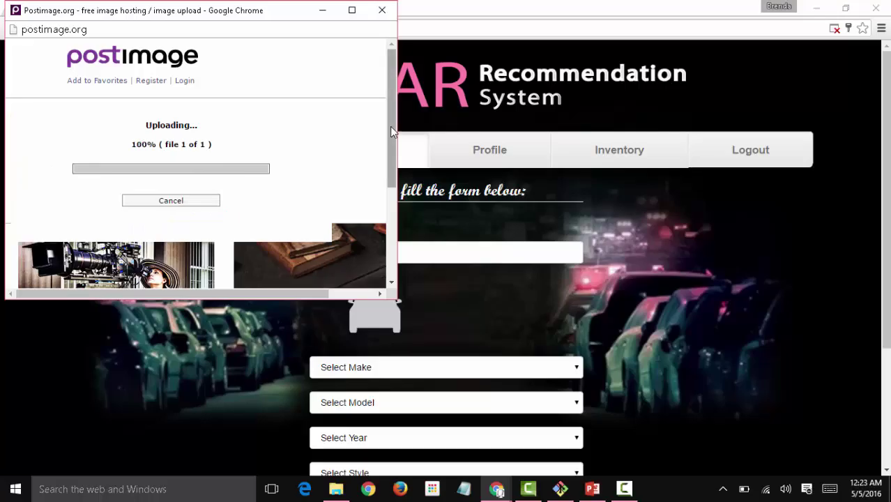
mouse_move(390, 126)
left_mouse_down()
mouse_move(392, 206)
mouse_move(392, 113)
left_mouse_up()
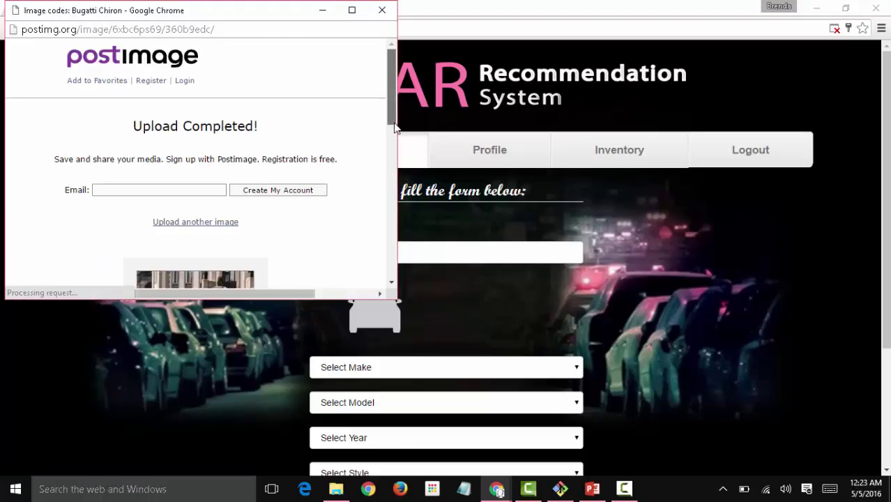
left_click_drag(391, 129, 387, 209)
left_click(365, 173)
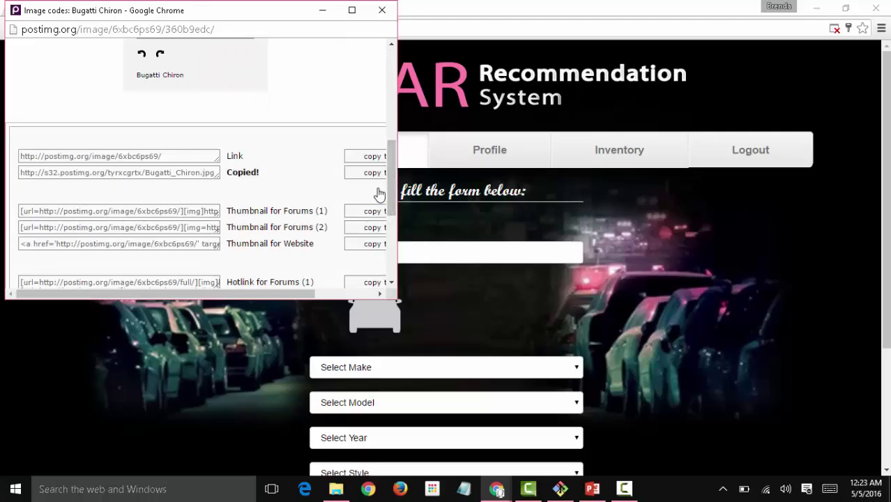
left_click(438, 246)
Paste the picture link and choose Bugatti as make and Veyron 16.4 as model.
key("ctrl+v")
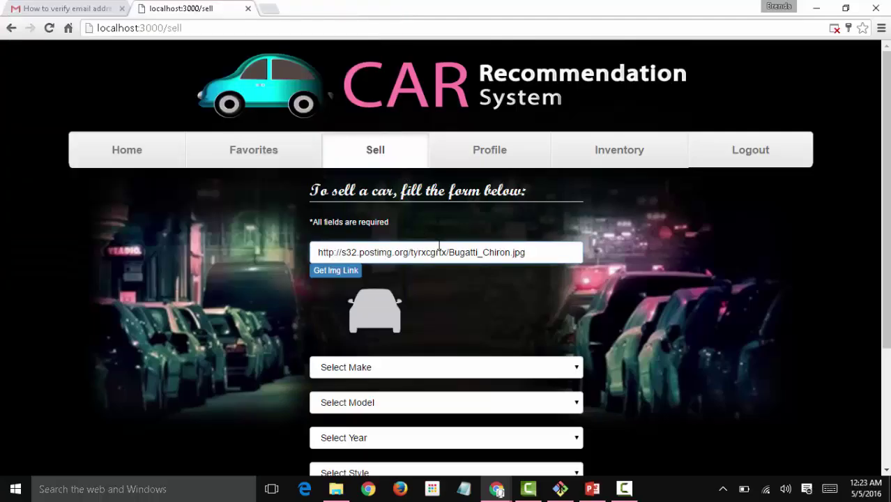
scroll(878, 195, "down", 2)
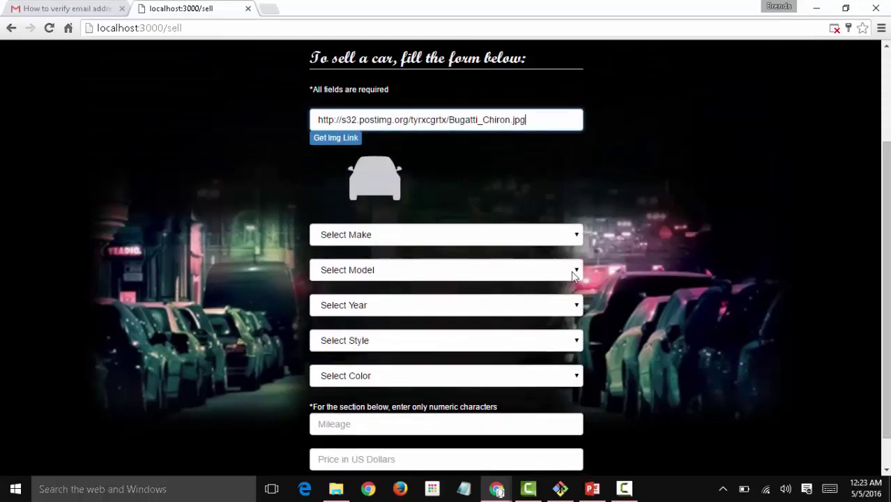
left_click(567, 249)
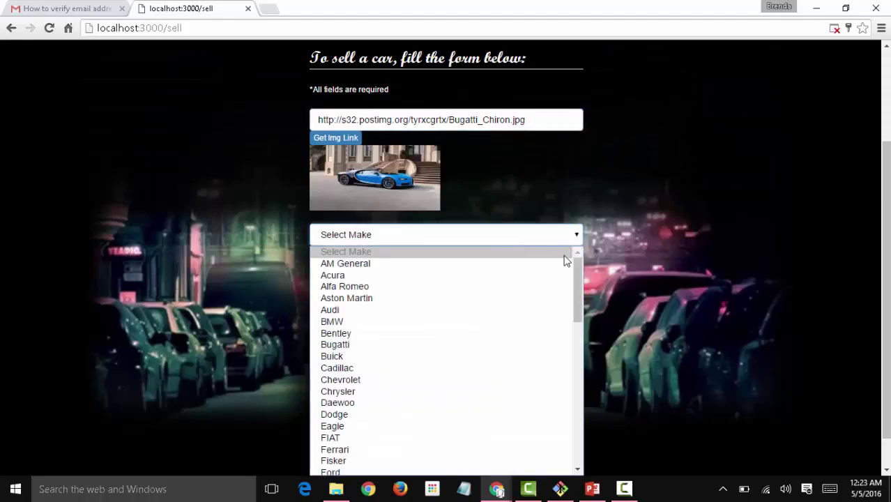
key("Escape")
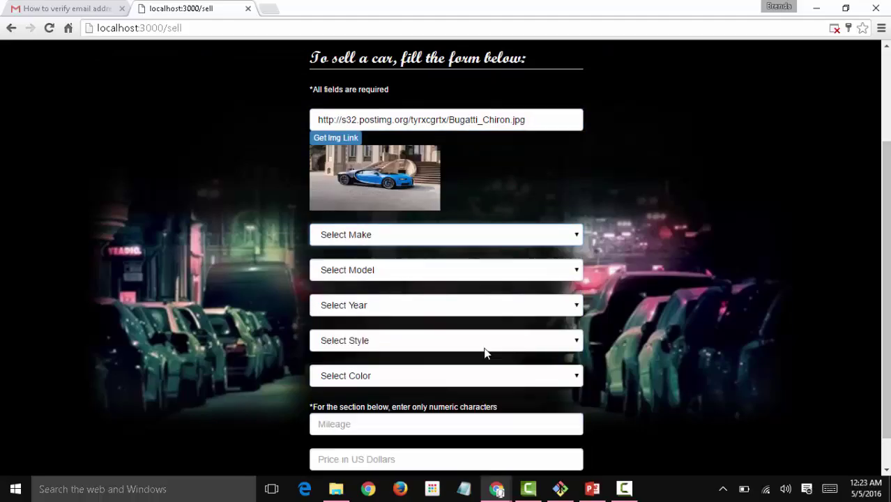
key("b")
key("u")
left_click(532, 276)
left_click(550, 272)
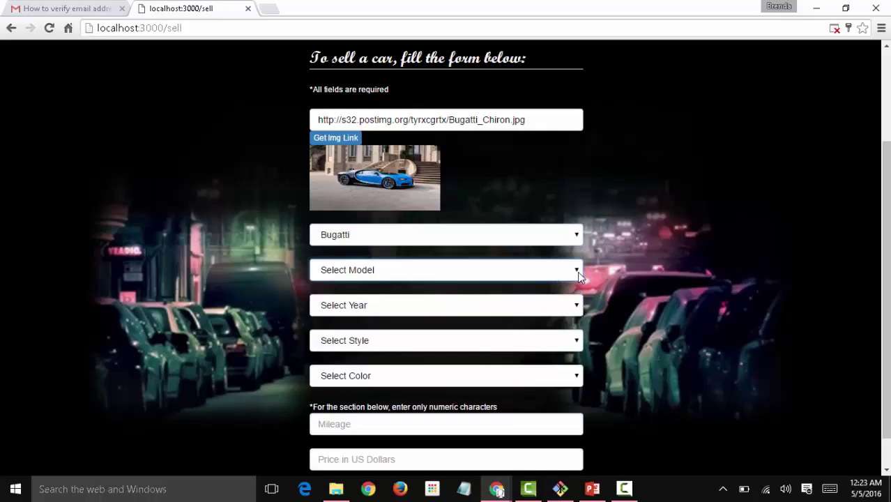
left_click(577, 274)
left_click(563, 302)
Set year 2008, 2dr Coupe AWD style and Light Blue Green Metallic colour.
left_click(558, 314)
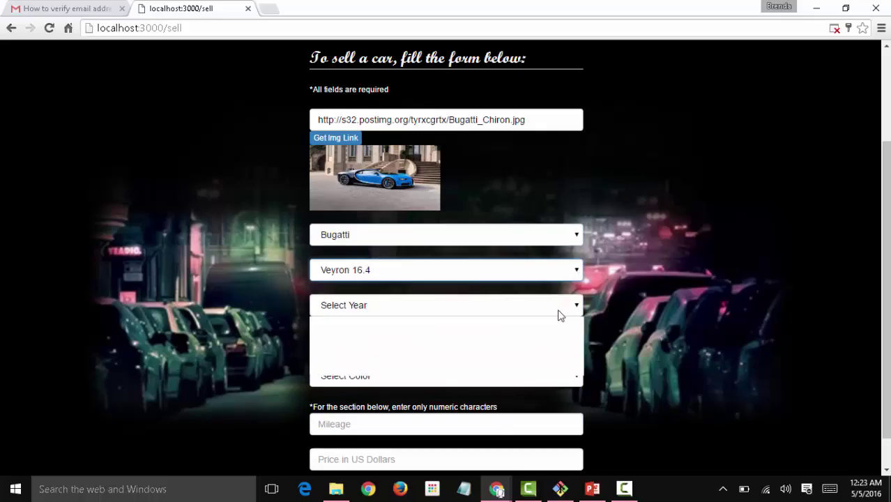
left_click(533, 358)
left_click(551, 344)
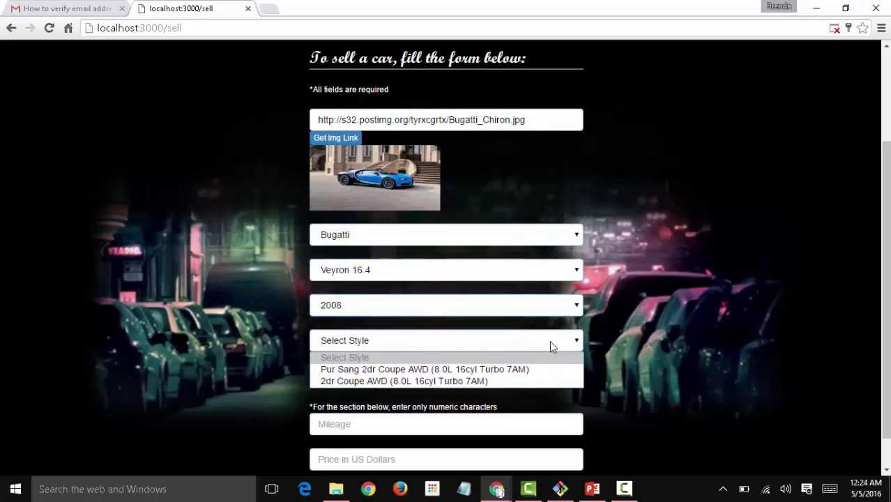
left_click(537, 380)
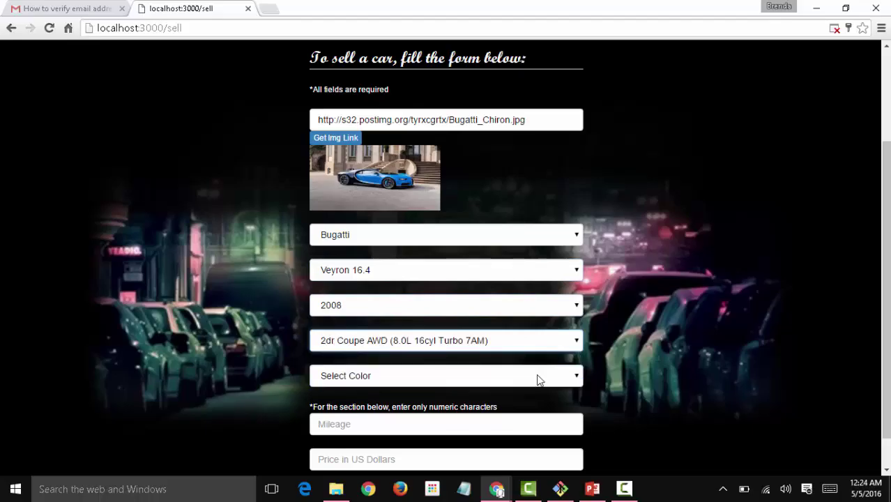
left_click(537, 377)
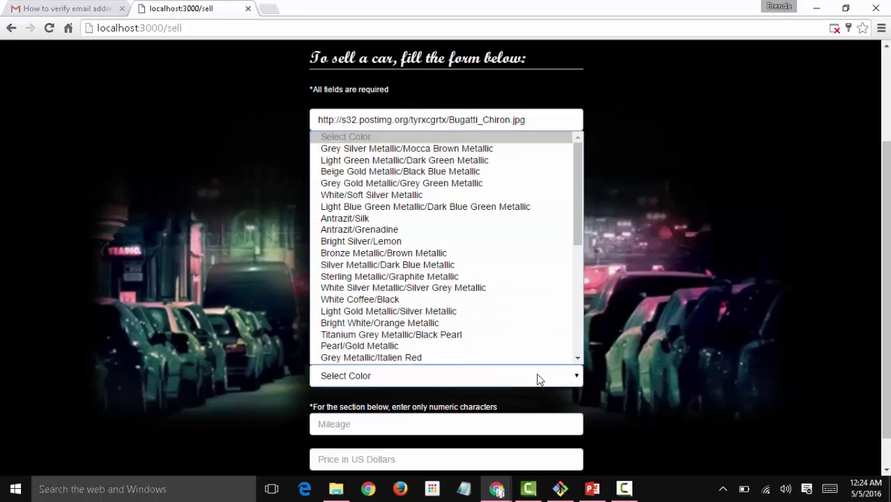
left_click(510, 207)
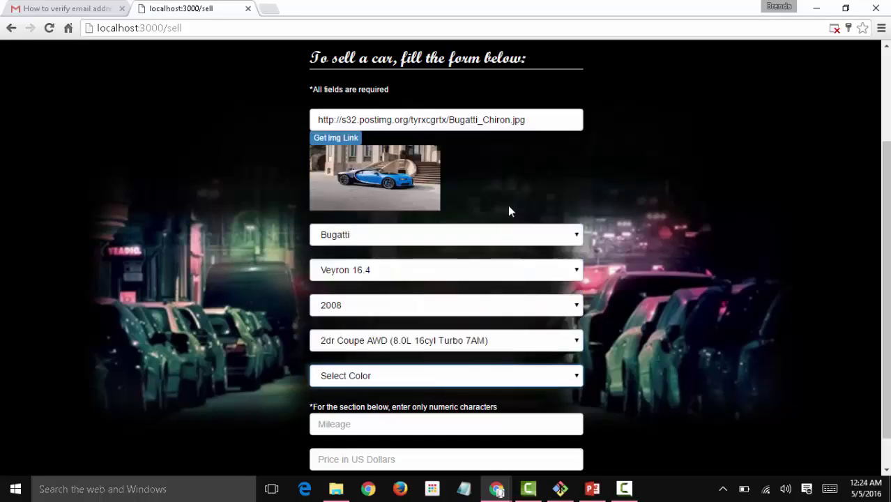
Enter mileage 30000 and price 1000000, then submit the car listing.
scroll(384, 404, "down", 1)
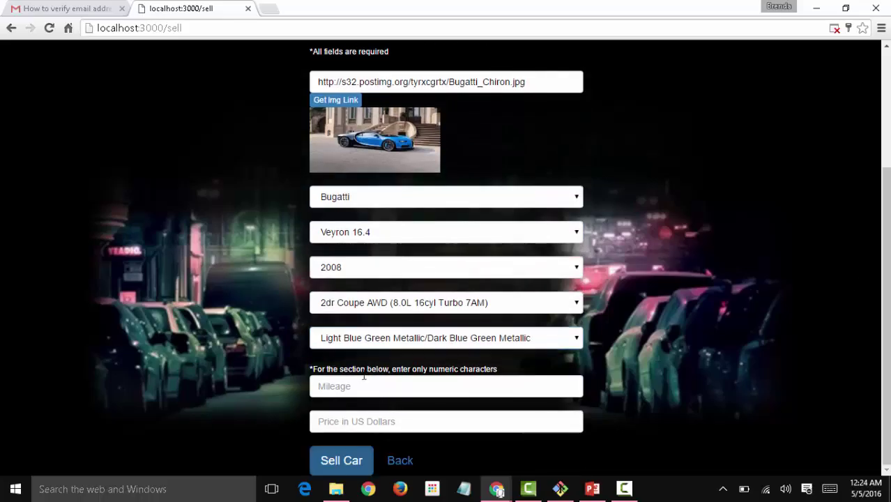
left_click(352, 383)
type("30")
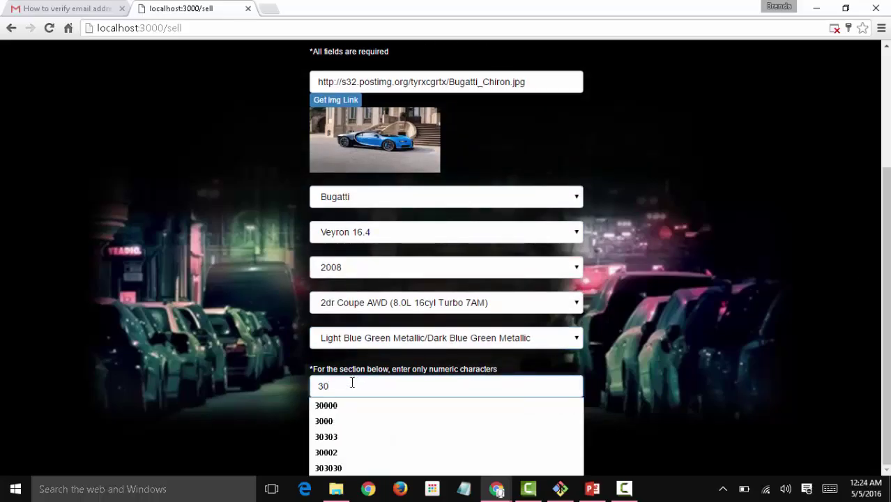
type("000")
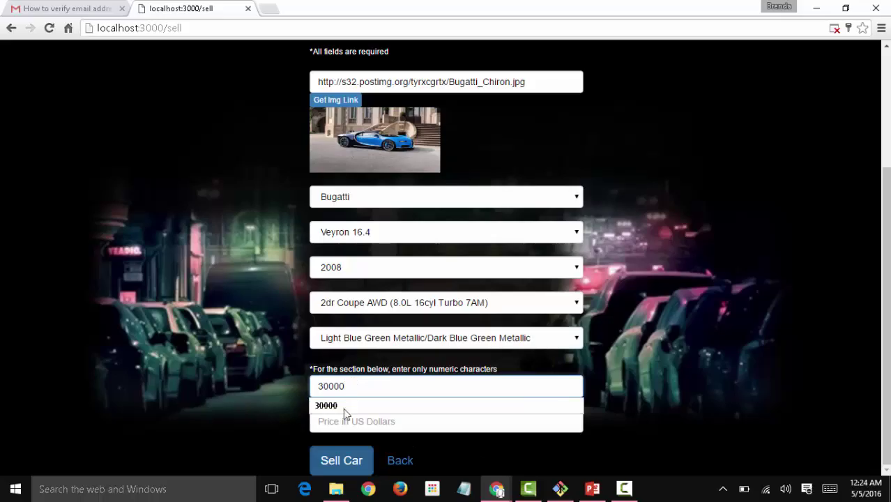
left_click(338, 421)
type("100")
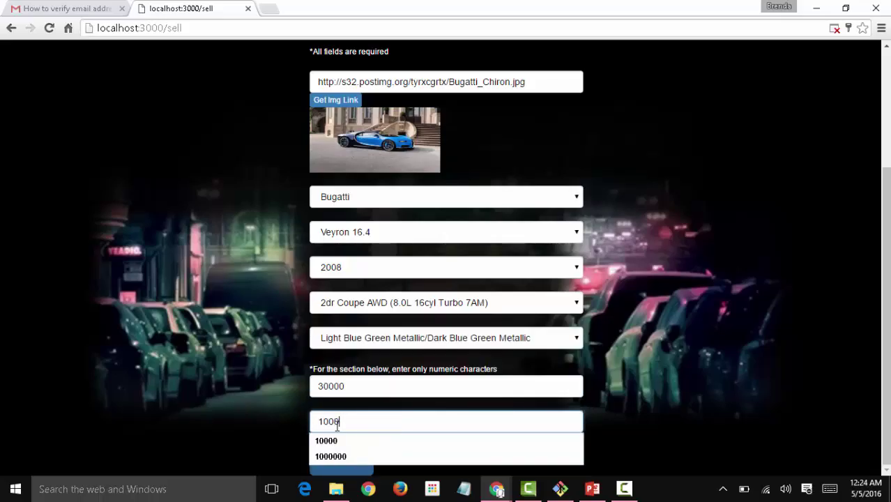
type("0")
left_click(330, 456)
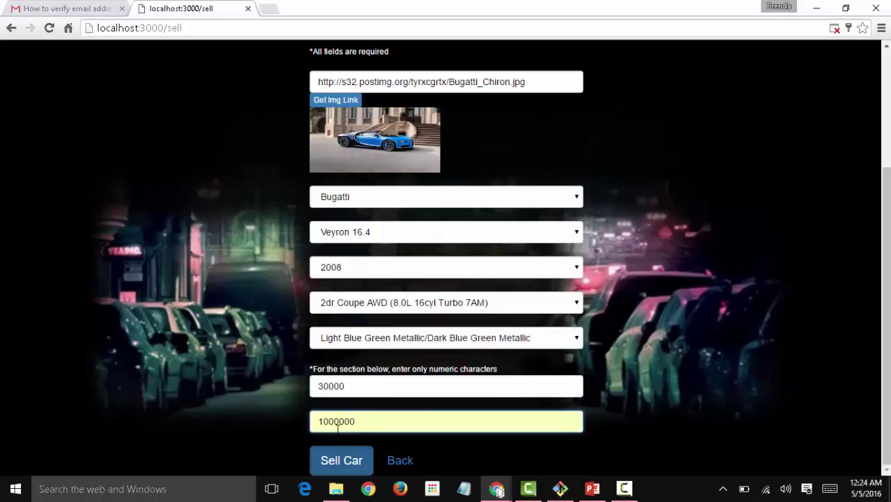
left_click(438, 421)
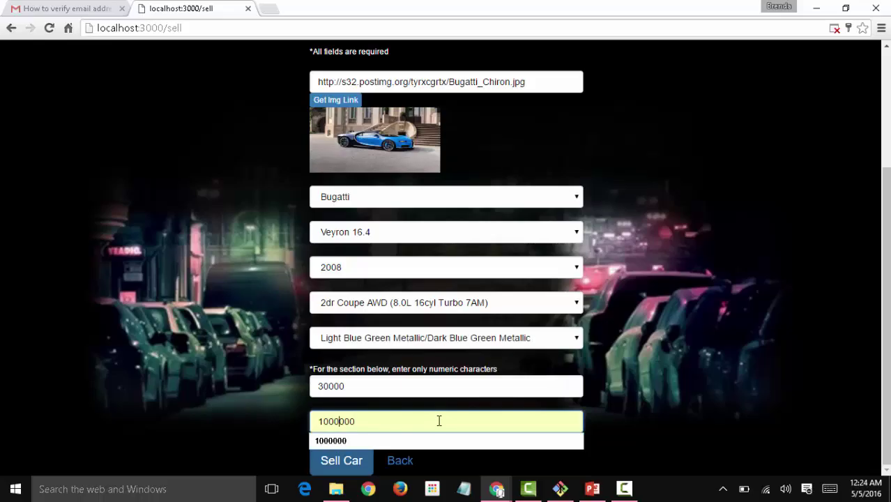
left_click(335, 472)
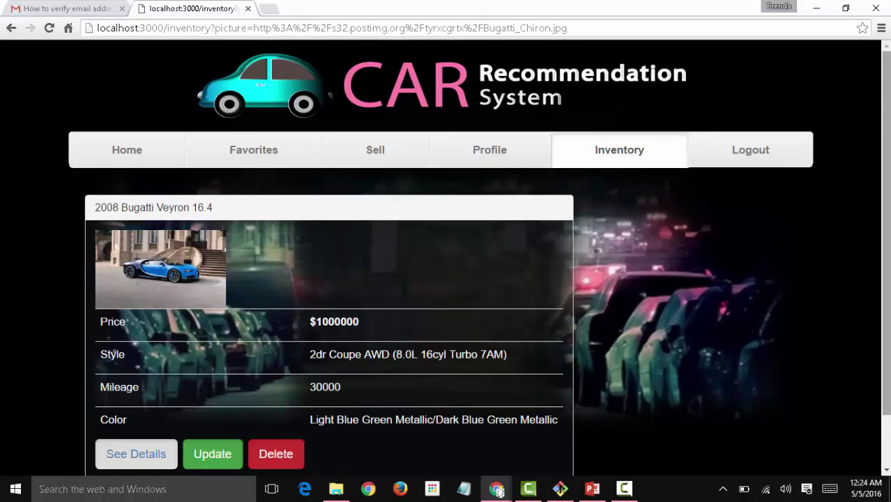
Open the Bugatti listing's details, zoom out to review its specs, and bring up its Update form.
scroll(377, 204, "down", 2)
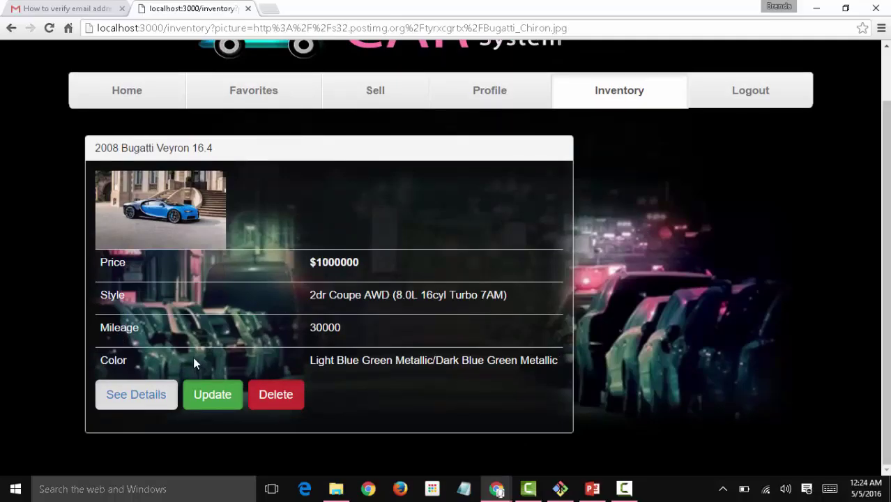
key("ctrl+minus")
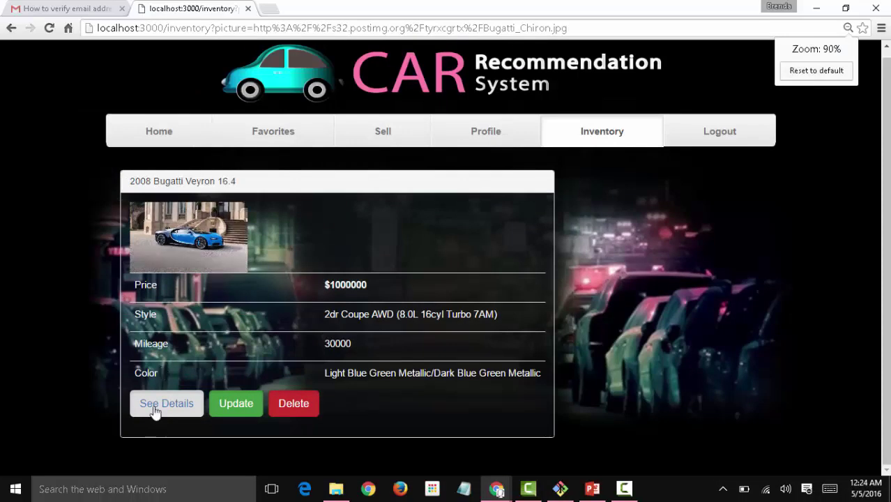
left_click(155, 411)
key("ctrl+minus")
scroll(446, 251, "down", 8)
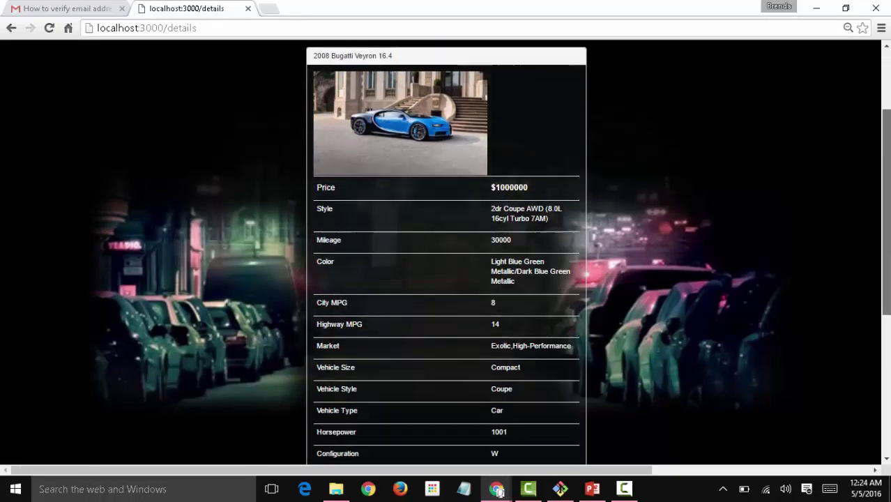
scroll(887, 369, "up", 5)
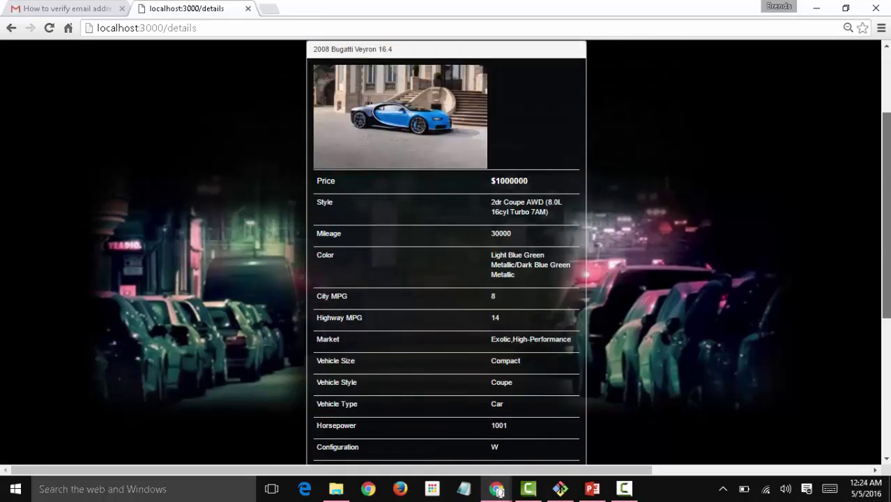
scroll(889, 262, "down", 2)
scroll(889, 261, "up", 4)
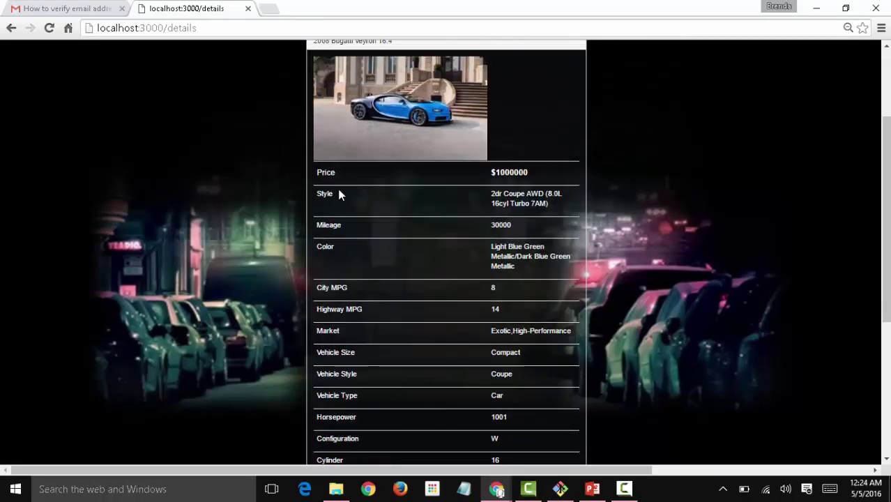
scroll(319, 183, "up", 3)
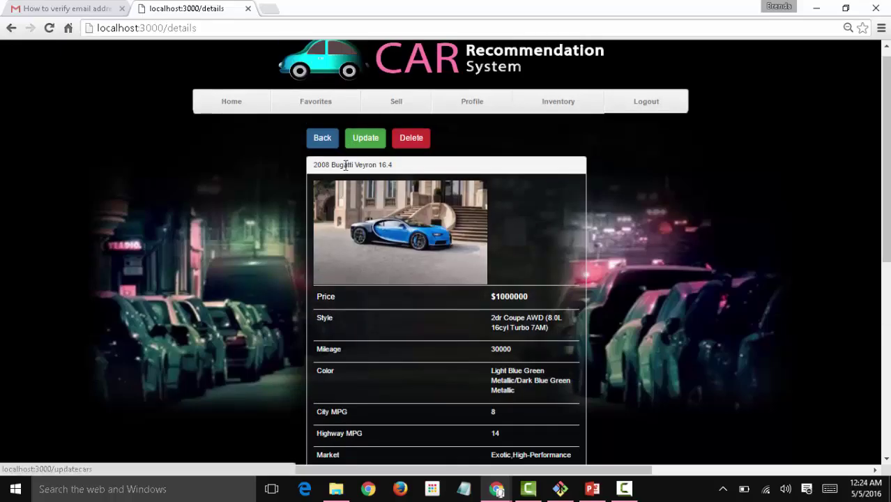
scroll(343, 167, "down", 6)
scroll(888, 345, "down", 1)
scroll(888, 345, "up", 4)
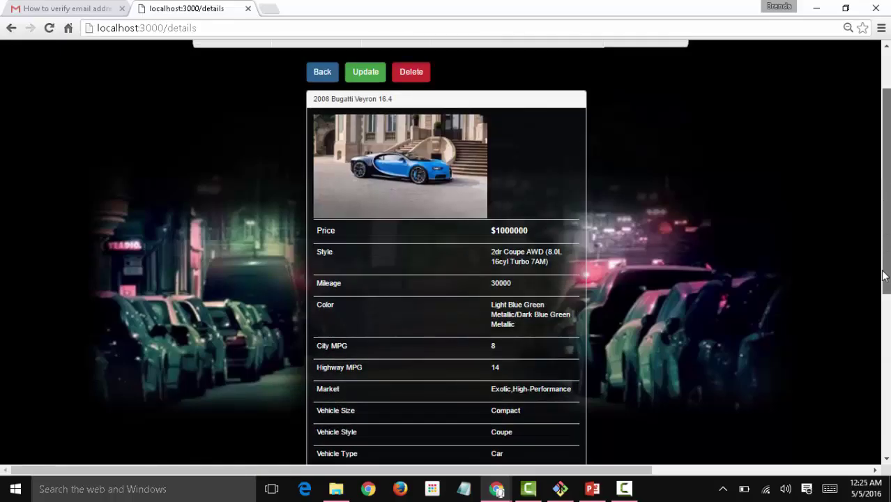
scroll(888, 345, "down", 3)
scroll(883, 195, "down", 2)
scroll(882, 179, "up", 5)
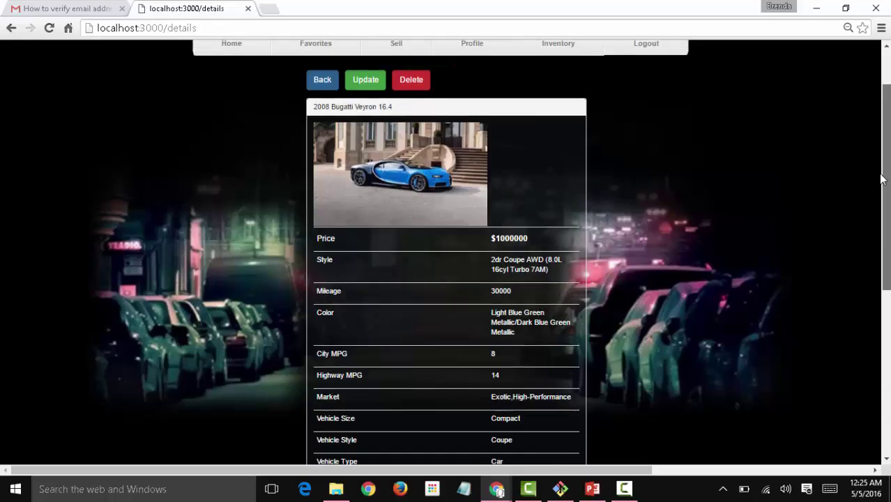
left_click_drag(883, 177, 883, 165)
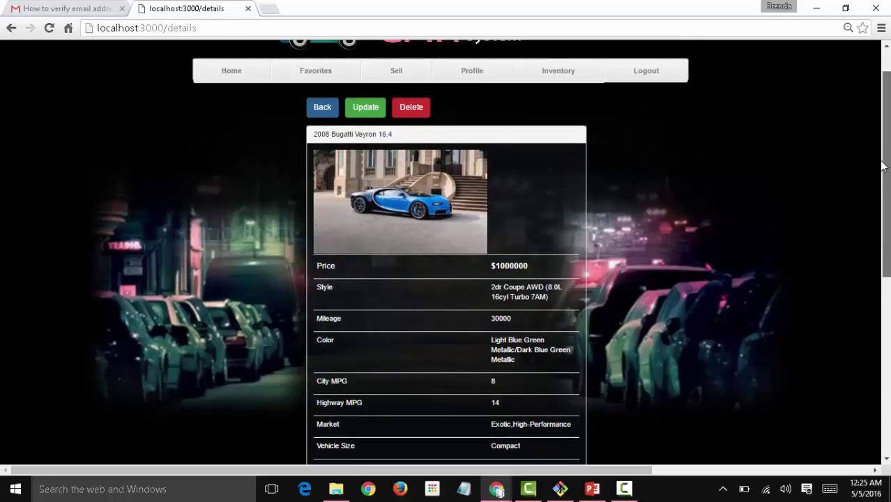
scroll(883, 165, "up", 1)
left_click(364, 148)
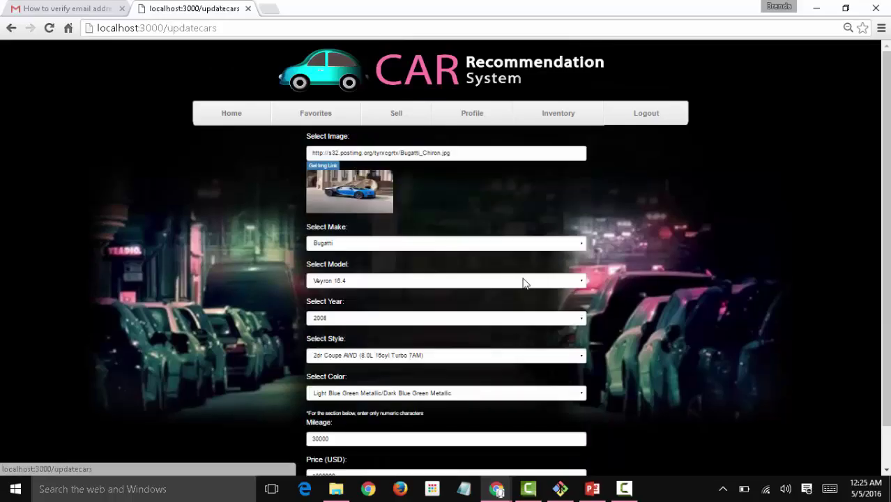
Change the listing's make to Cadillac, model to CTS Coupe and year to 2013.
left_click(582, 244)
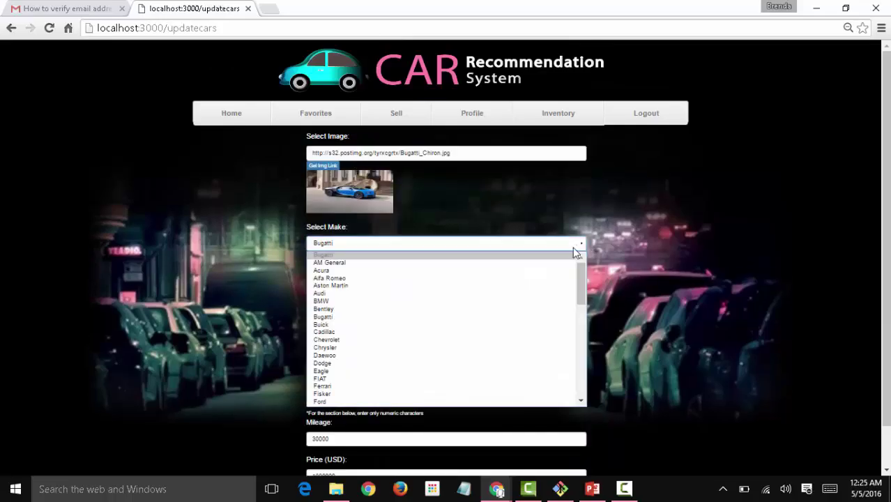
left_click(511, 334)
left_click(518, 281)
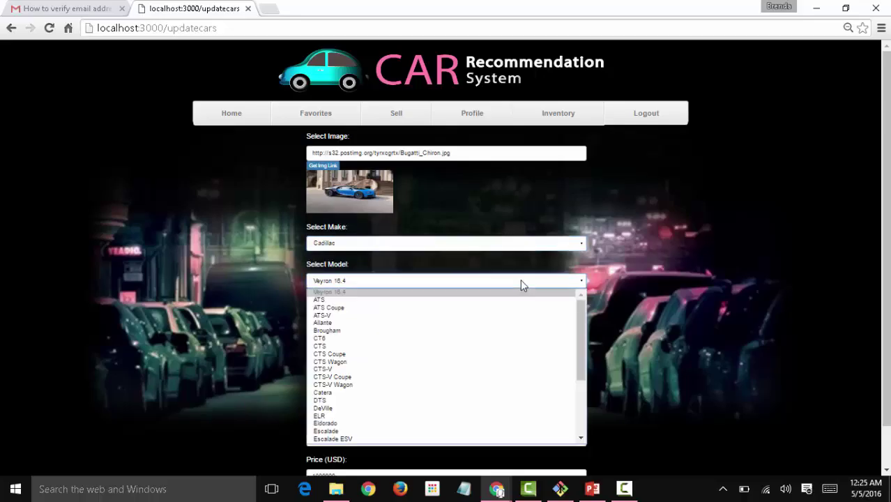
left_click(516, 354)
left_click(535, 321)
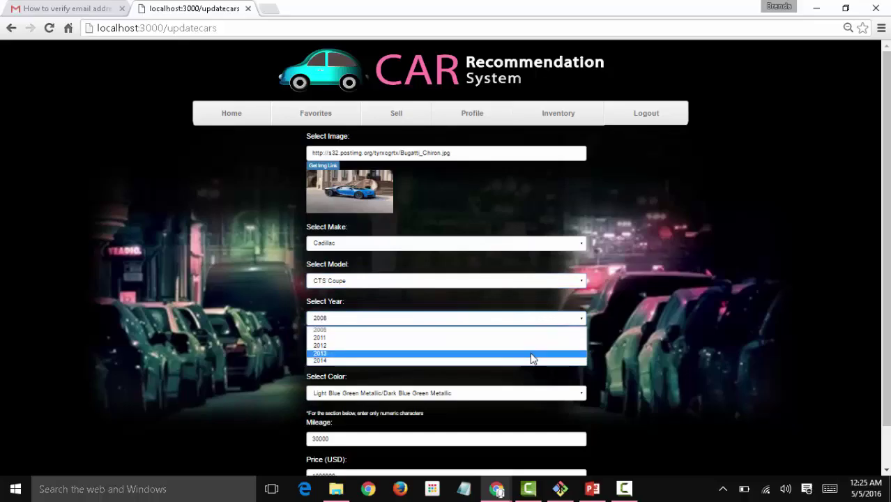
left_click(532, 359)
Set style Premium 2dr Coupe AWD, colour Black Diamond Tricoat, mileage 45000, and save.
left_click(530, 357)
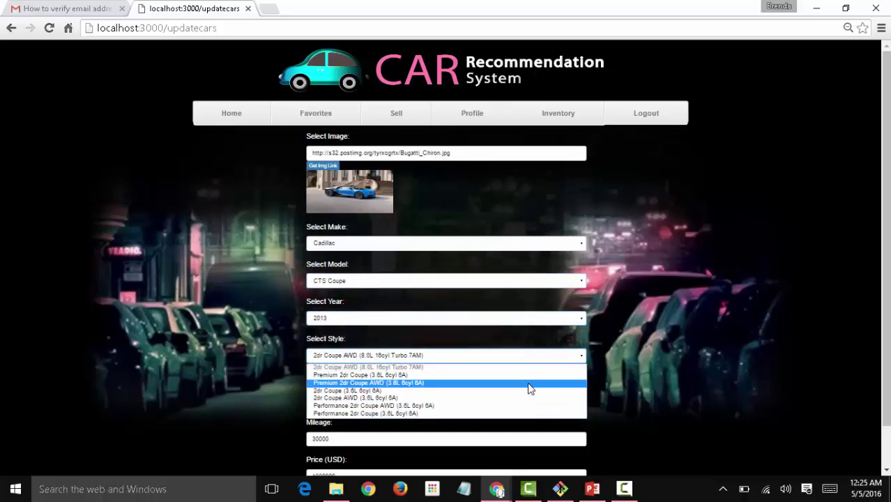
left_click(528, 383)
left_click(523, 393)
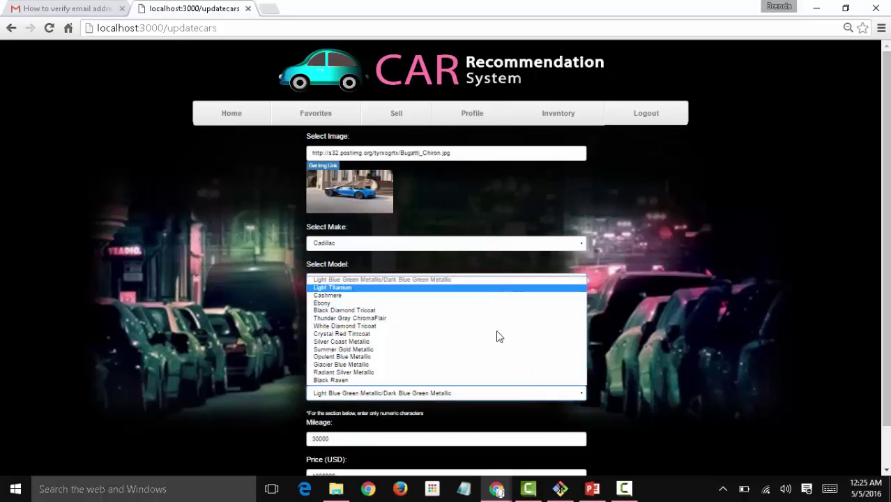
left_click(345, 310)
scroll(283, 439, "down", 1)
left_click(340, 395)
key("BackSpace")
key("BackSpace")
key("BackSpace")
key("BackSpace")
key("BackSpace")
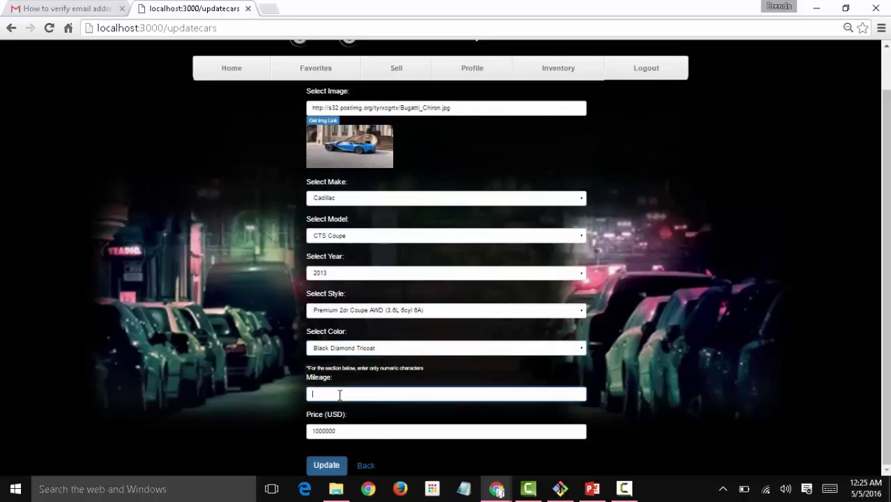
type("45000")
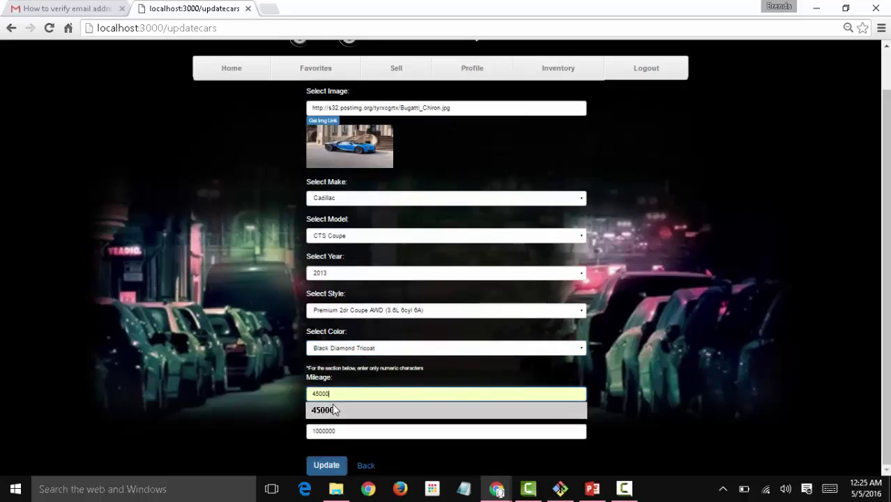
left_click(334, 410)
left_click(329, 464)
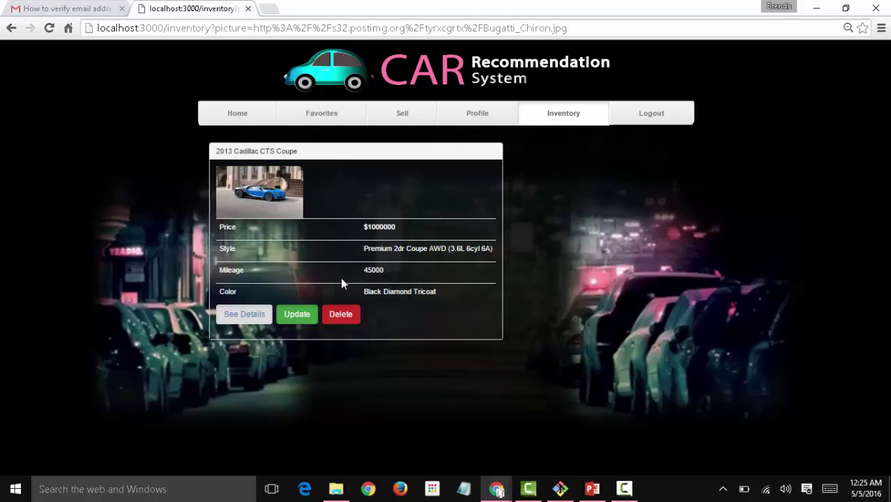
Open the updated 2013 Cadillac CTS Coupe's details and scroll through its specs.
left_click(246, 313)
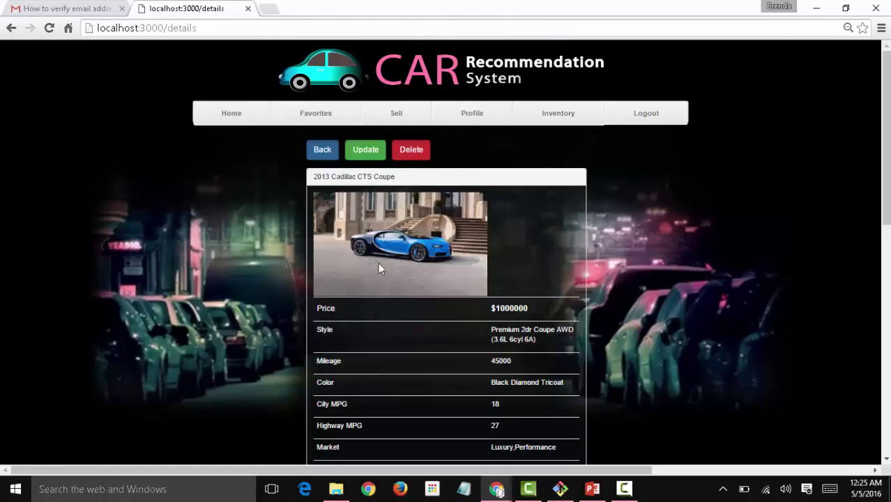
scroll(446, 251, "down", 8)
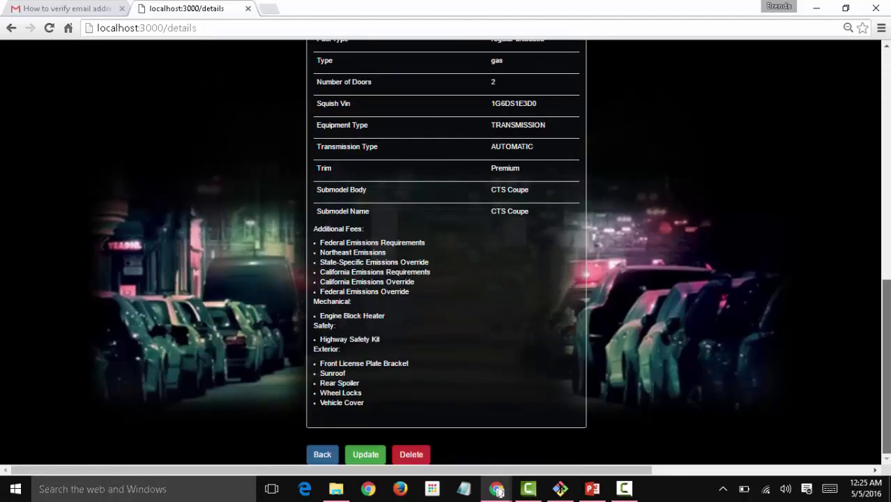
scroll(446, 251, "up", 1)
scroll(793, 376, "up", 3)
scroll(794, 376, "down", 4)
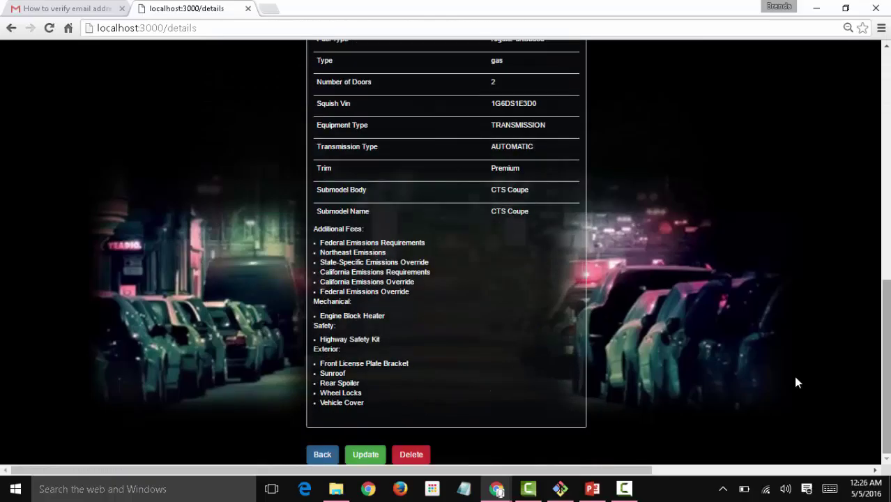
Highlight the additional fees and Vehicle Cover items, then go back and open the Sell page.
left_click_drag(331, 239, 384, 395)
left_click(385, 395)
triple_click(382, 401)
left_click(376, 315)
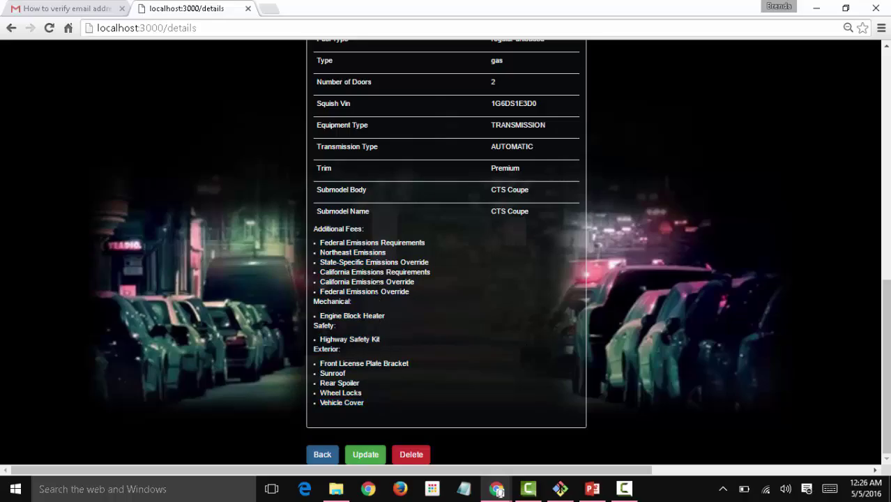
left_click(323, 455)
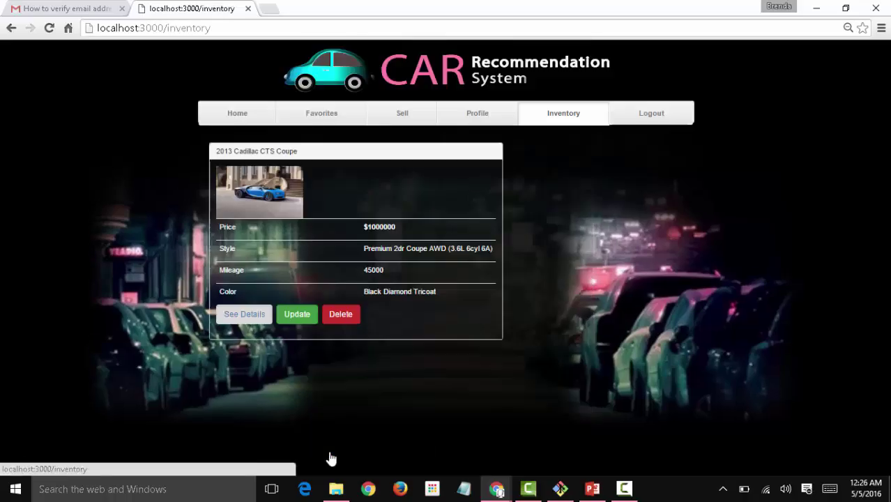
left_click(404, 114)
Upload the ferrari picture from the Car Pics folder to Postimage through Get Img Link.
left_click(342, 193)
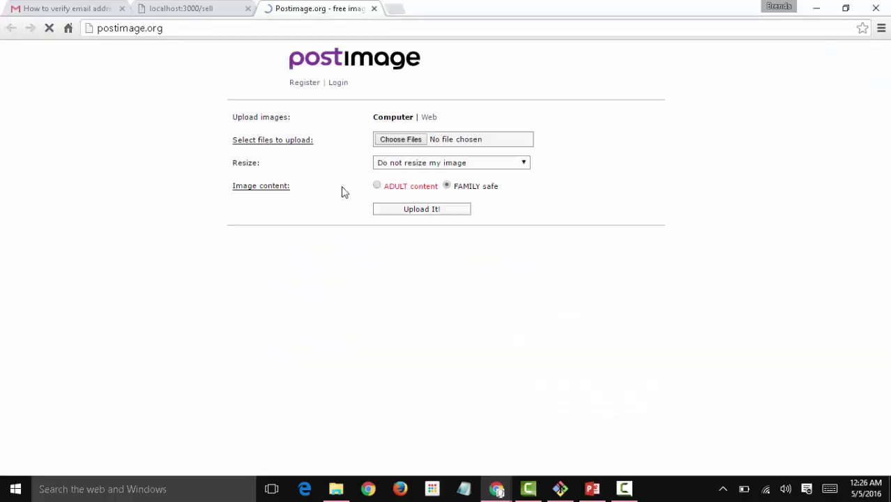
left_click(496, 140)
left_click(298, 104)
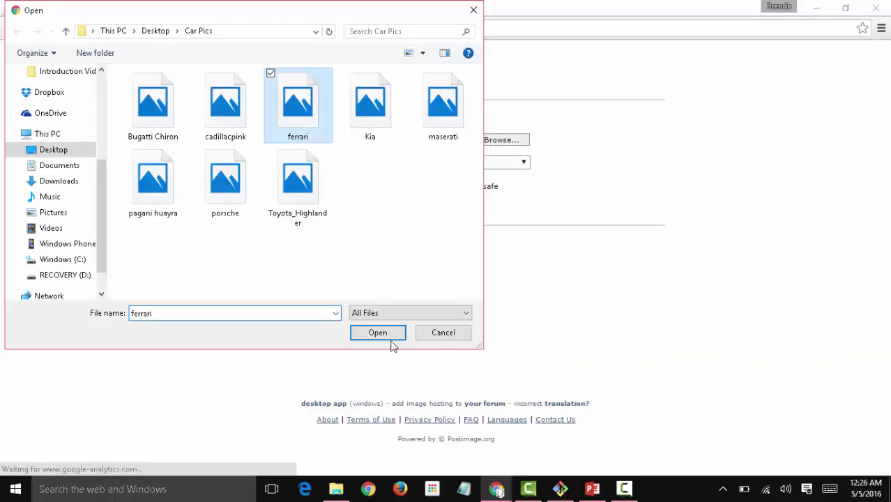
left_click(377, 333)
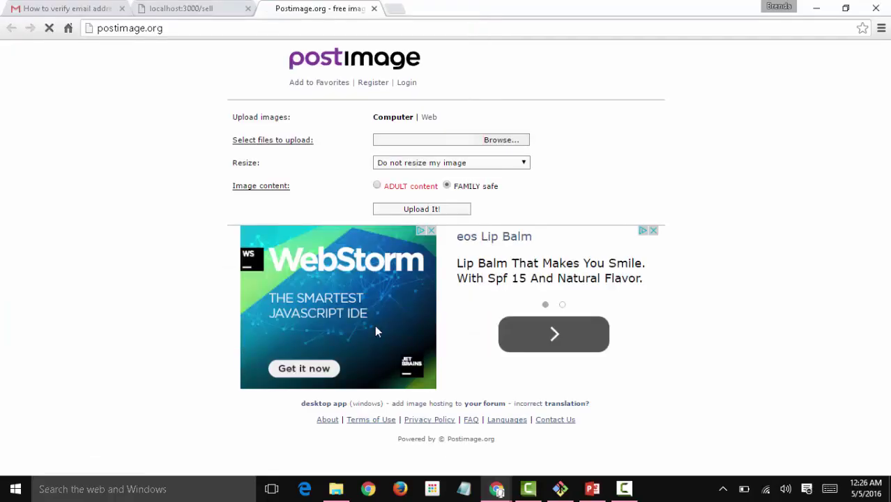
left_click(404, 210)
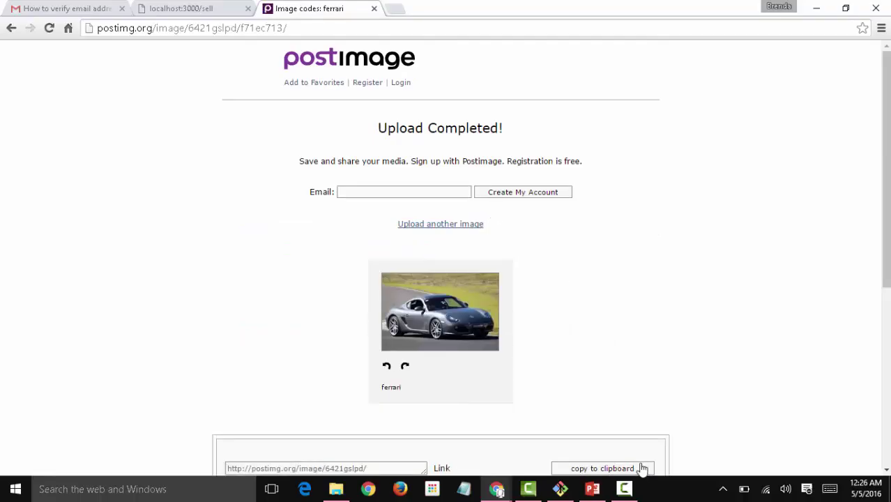
scroll(446, 279, "down", 2)
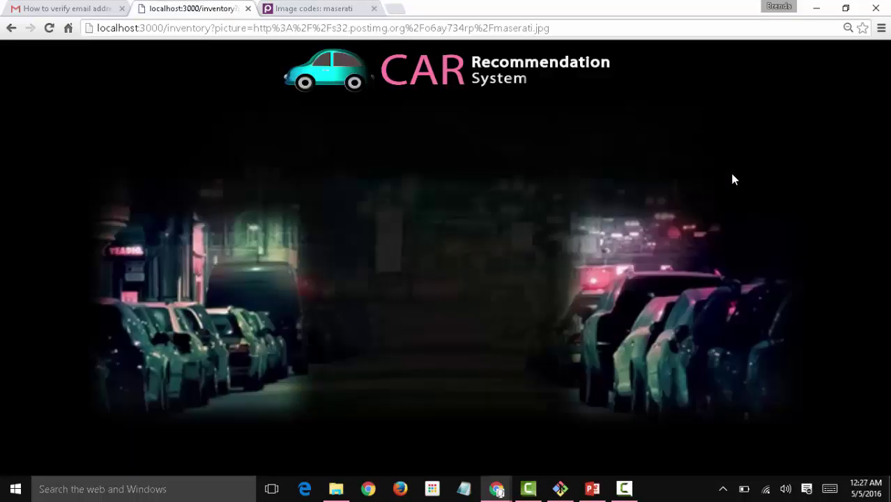
Review the Maserati GranSport listing's details, then open the Ferrari 430 Scuderia's details.
scroll(298, 354, "down", 5)
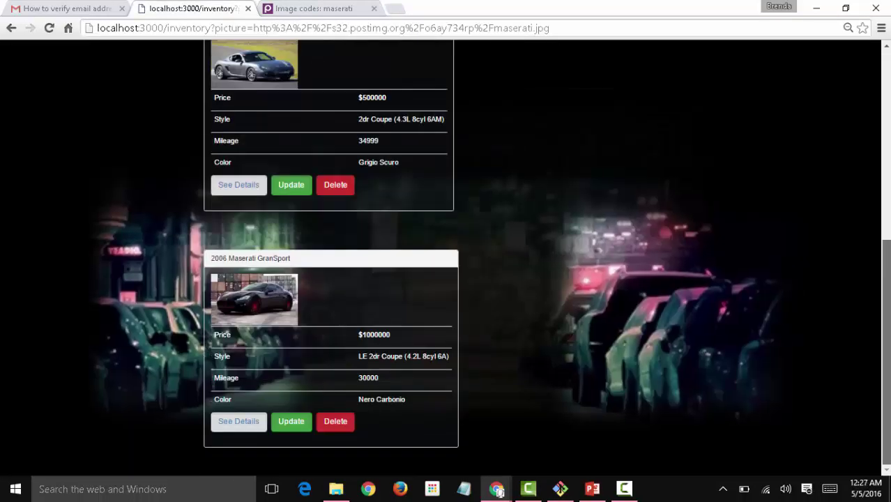
left_click(238, 421)
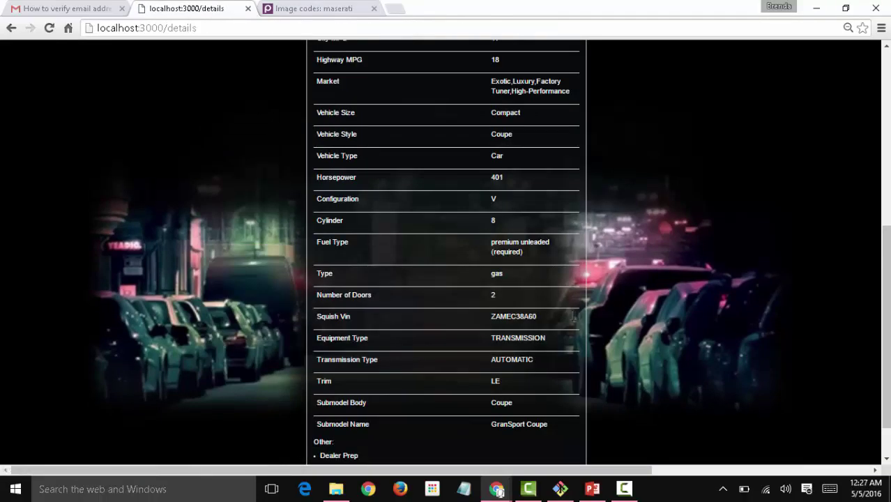
scroll(889, 242, "down", 1)
scroll(887, 212, "up", 7)
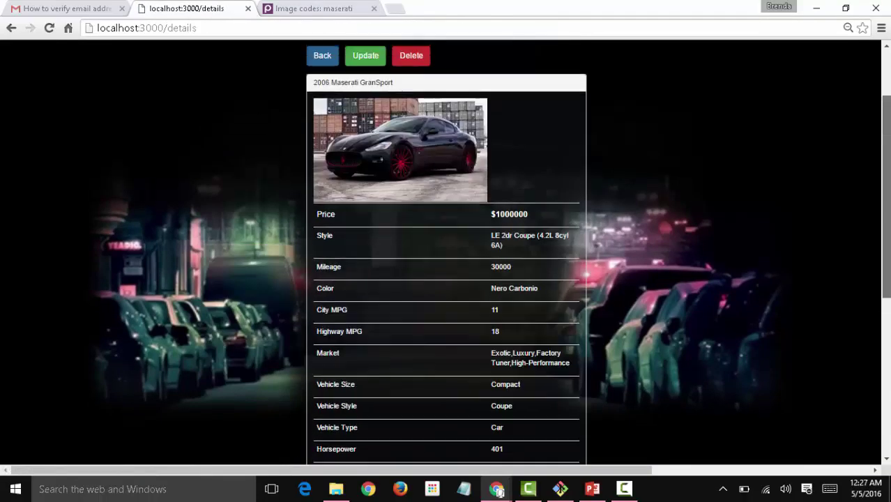
left_click(320, 149)
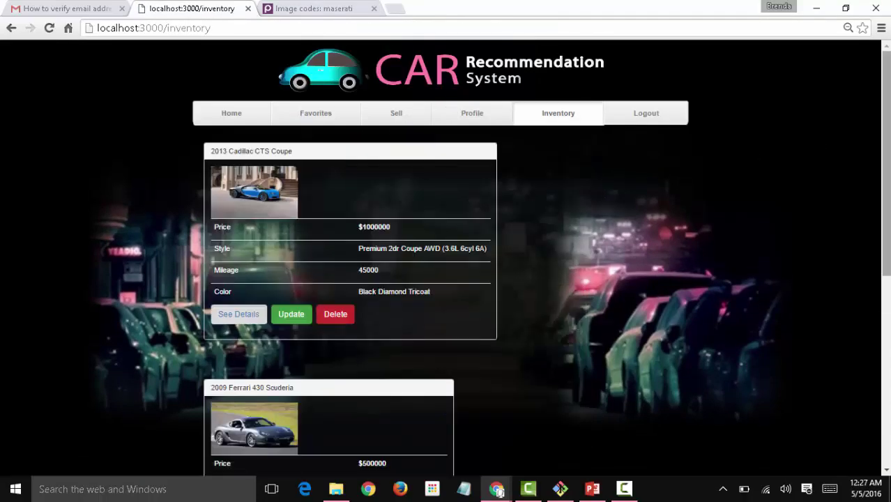
scroll(418, 285, "down", 4)
left_click(240, 255)
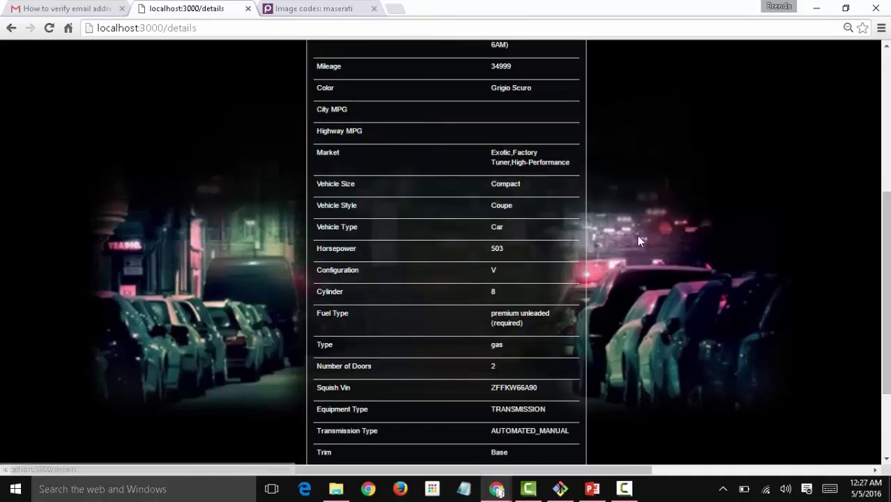
left_click_drag(886, 221, 886, 106)
From the Sell form, upload the pagani huayra picture from Car Pics to Postimage.
left_click(321, 94)
left_click(403, 66)
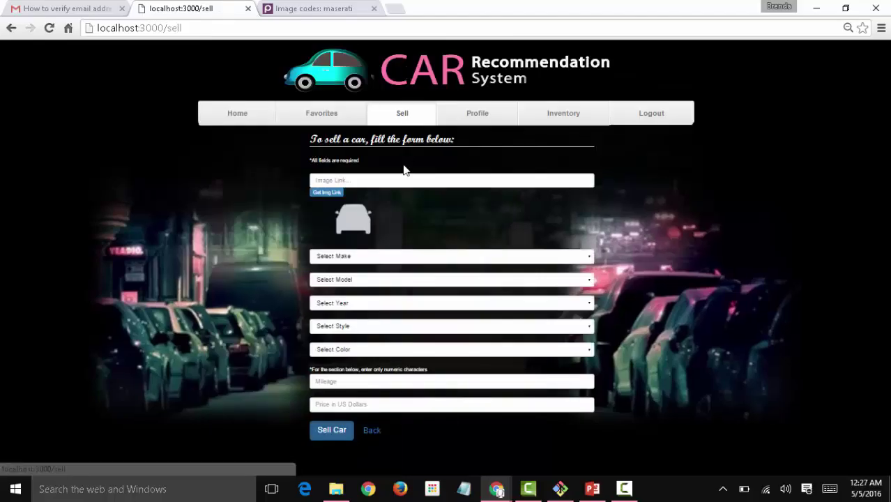
left_click(327, 192)
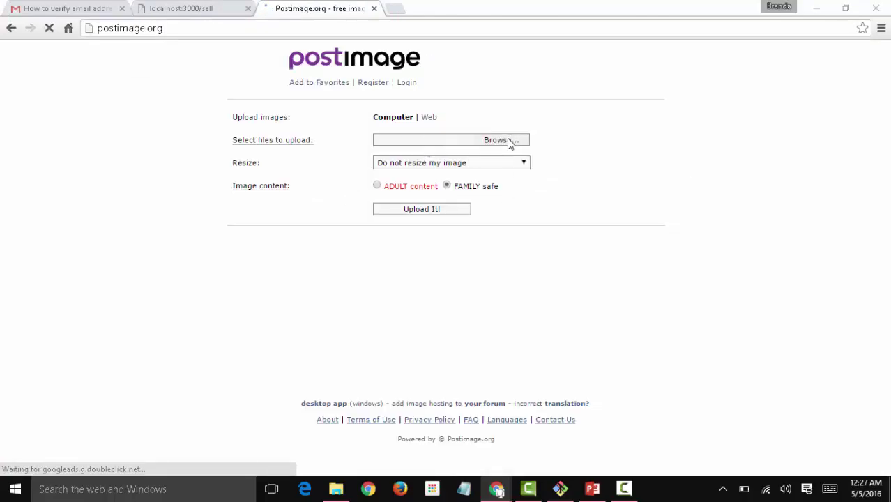
left_click(510, 142)
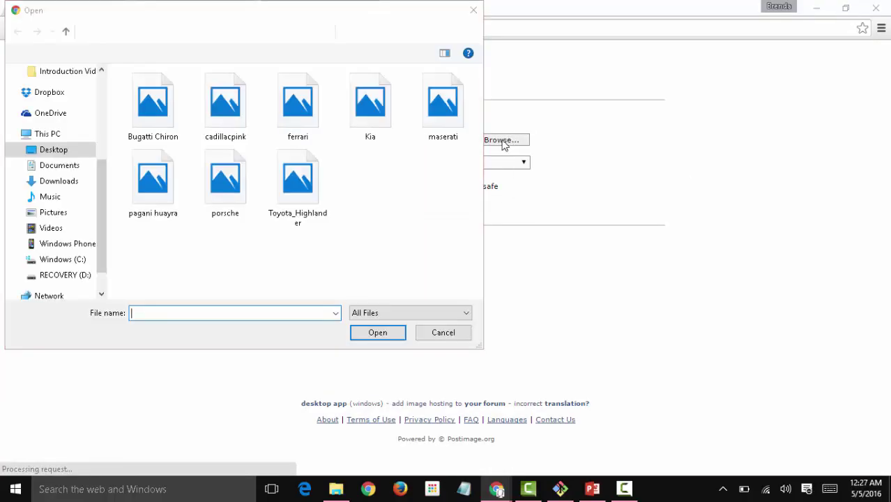
left_click(171, 214)
left_click(376, 333)
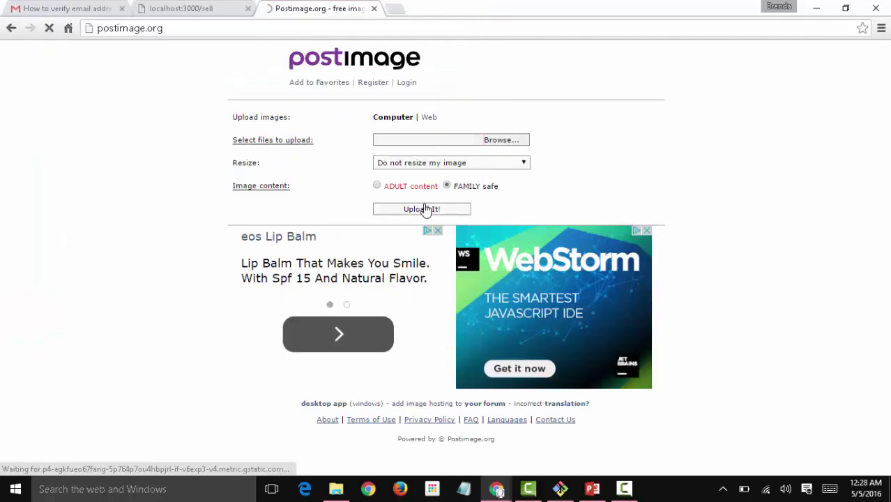
left_click(425, 209)
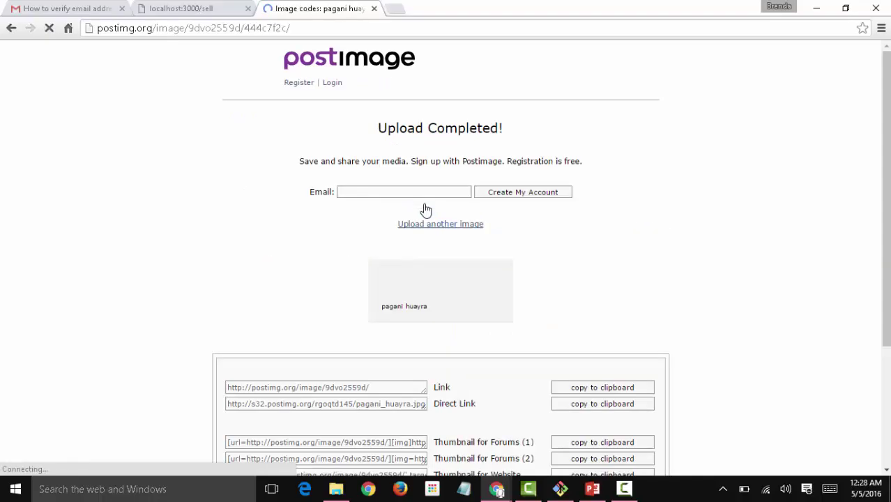
Copy the uploaded picture's Direct Link and return to the Sell form tab.
scroll(669, 255, "down", 3)
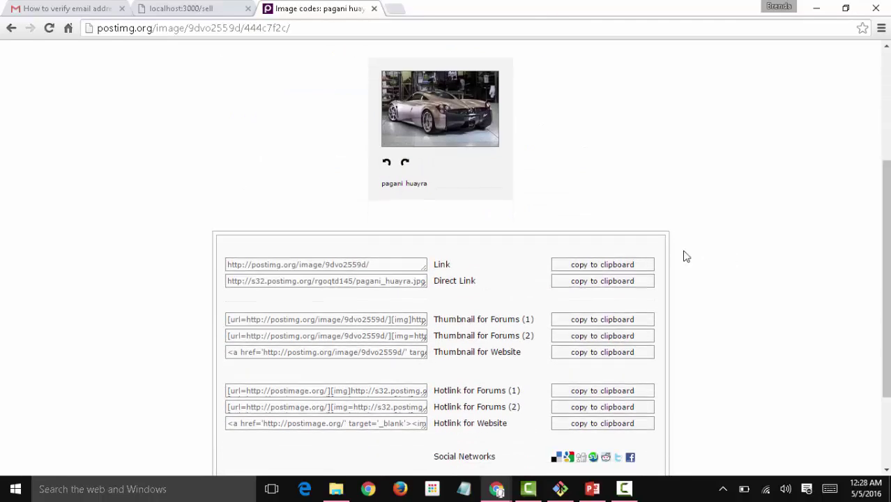
left_click(620, 282)
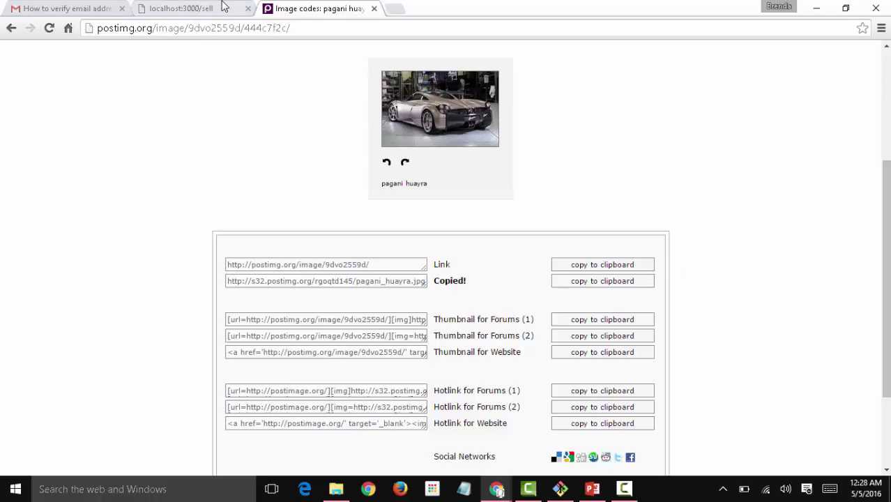
left_click(225, 7)
Paste the copied image link and choose Cadillac make and CTS-V model.
left_click(439, 180)
key("ctrl+v")
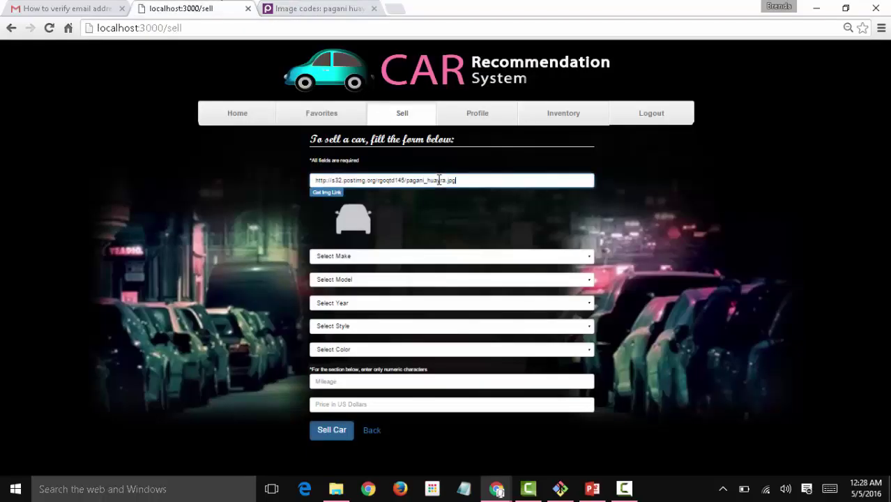
left_click(551, 257)
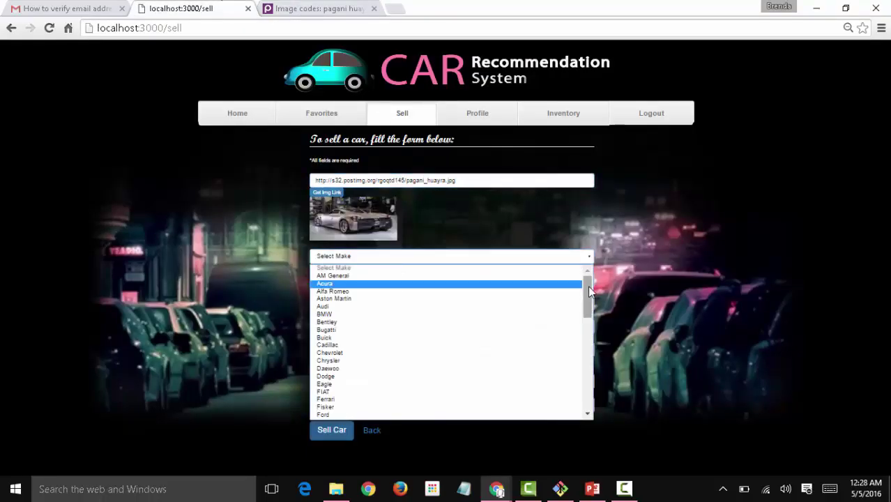
mouse_move(592, 292)
left_mouse_down()
mouse_move(587, 399)
mouse_move(587, 299)
left_mouse_up()
left_click(446, 324)
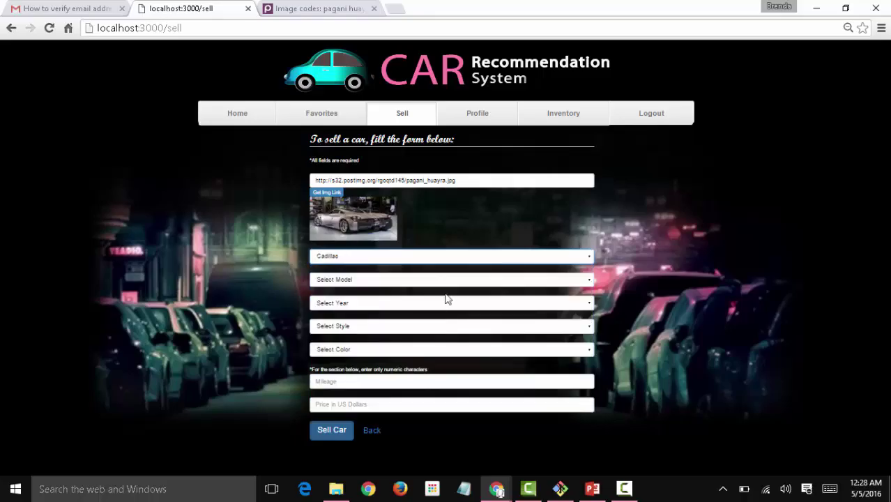
left_click(448, 282)
left_click(446, 369)
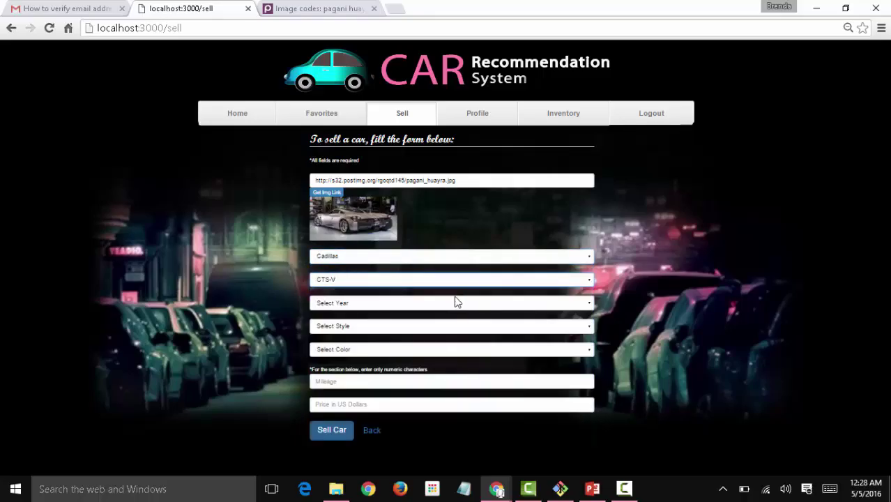
Set year 2012, style 4dr Sedan (6.2L 8cyl S/C 6M) and colour Light Titanium.
left_click(455, 303)
left_click(428, 377)
left_click(447, 324)
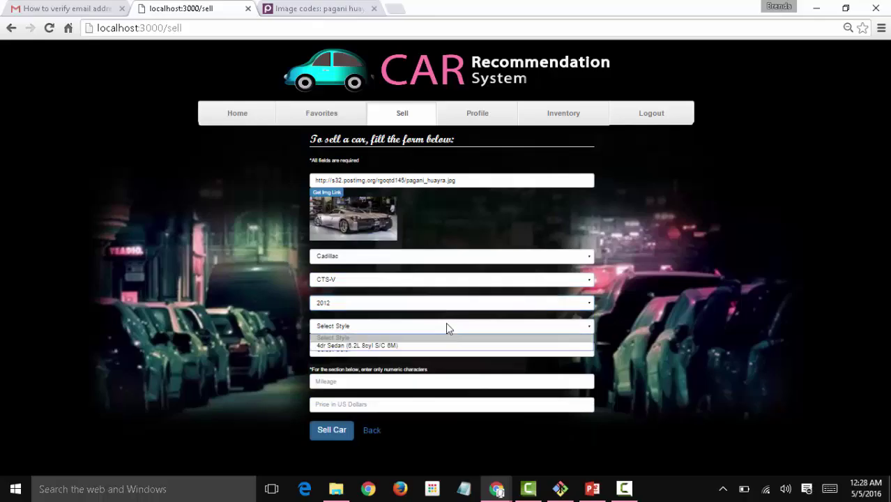
left_click(443, 346)
left_click(437, 348)
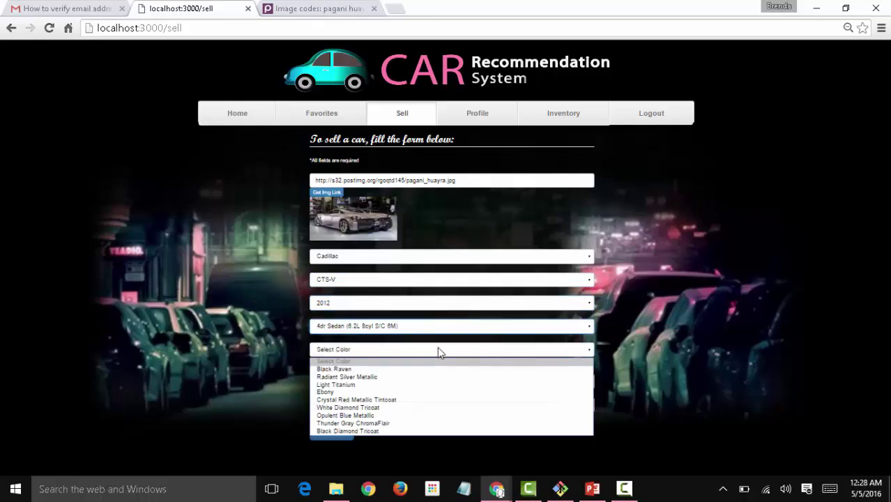
left_click(429, 386)
Enter mileage 45600 and price 1000000, then submit the car for sale.
left_click(427, 380)
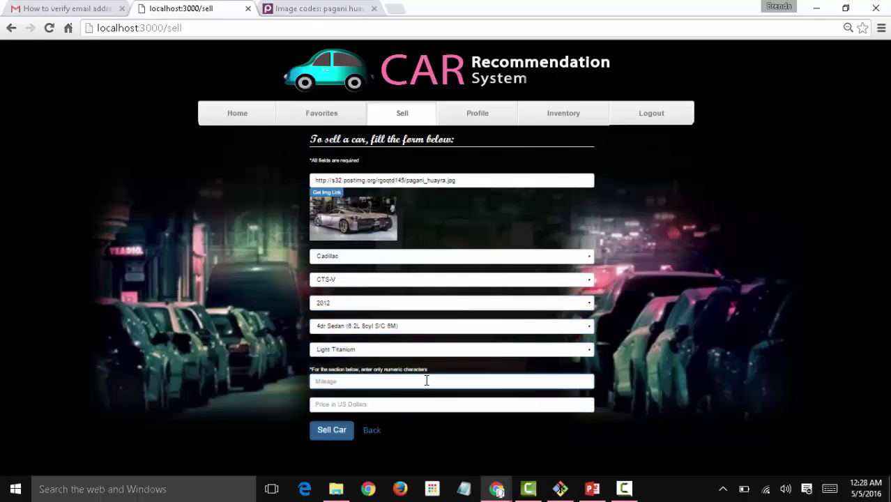
type("45600")
type("1000")
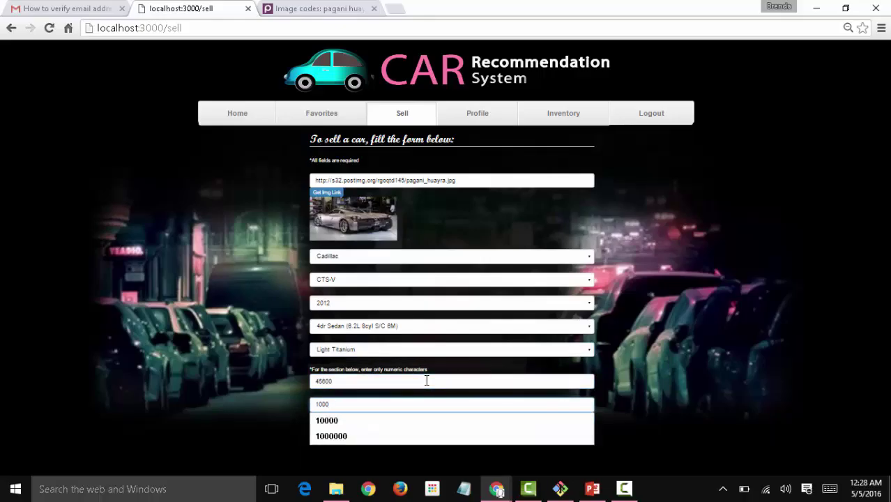
key("Down")
key("Down")
key("Return")
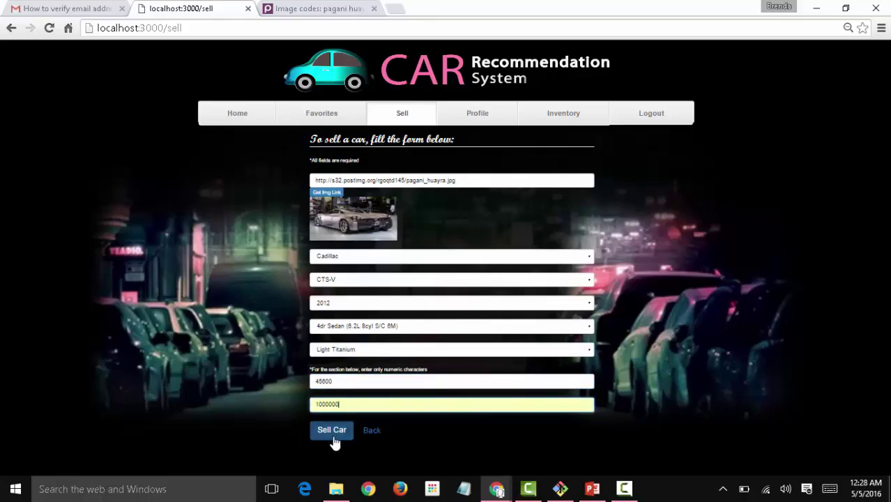
left_click(332, 430)
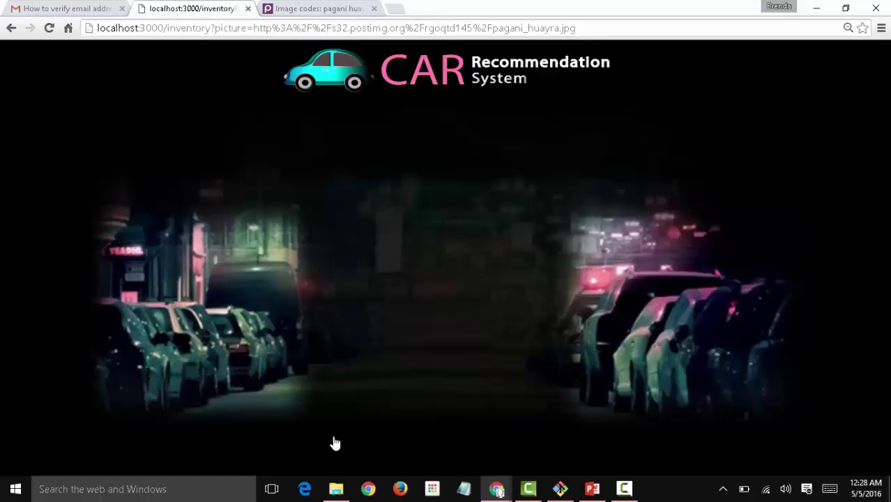
Review the 2012 Cadillac CTS-V listing's full details and return to the inventory.
scroll(281, 348, "down", 9)
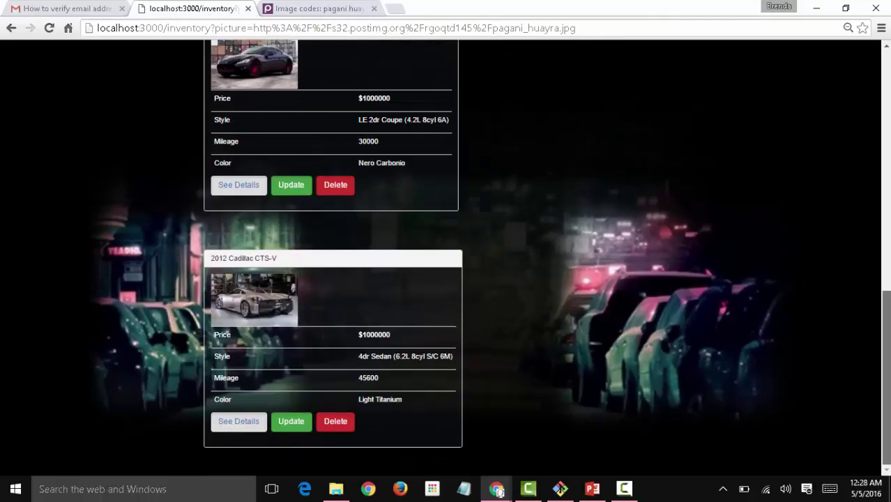
left_click(230, 421)
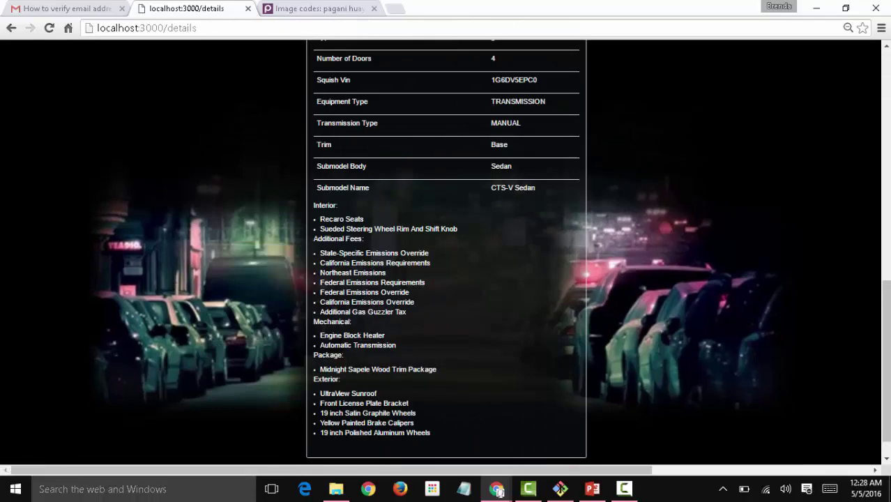
scroll(861, 136, "up", 10)
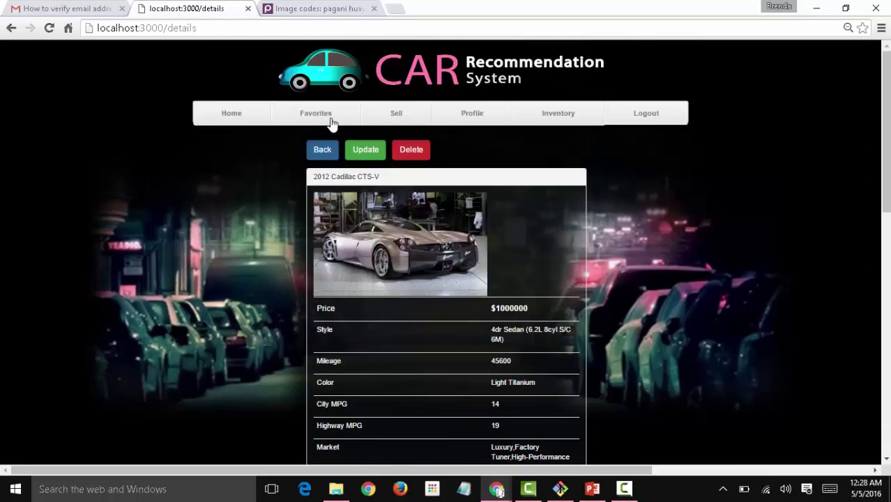
left_click(322, 148)
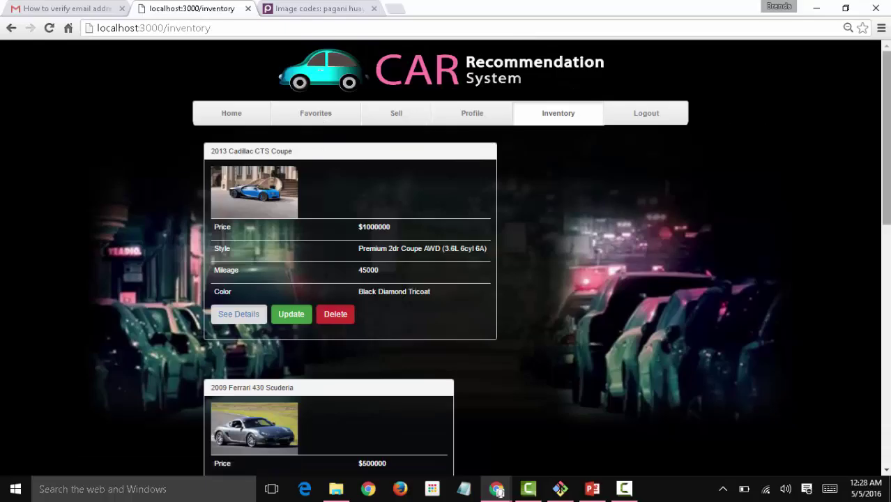
Delete the 2012 Cadillac CTS-V listing from the inventory.
scroll(885, 132, "down", 6)
scroll(450, 93, "down", 1)
scroll(450, 94, "up", 8)
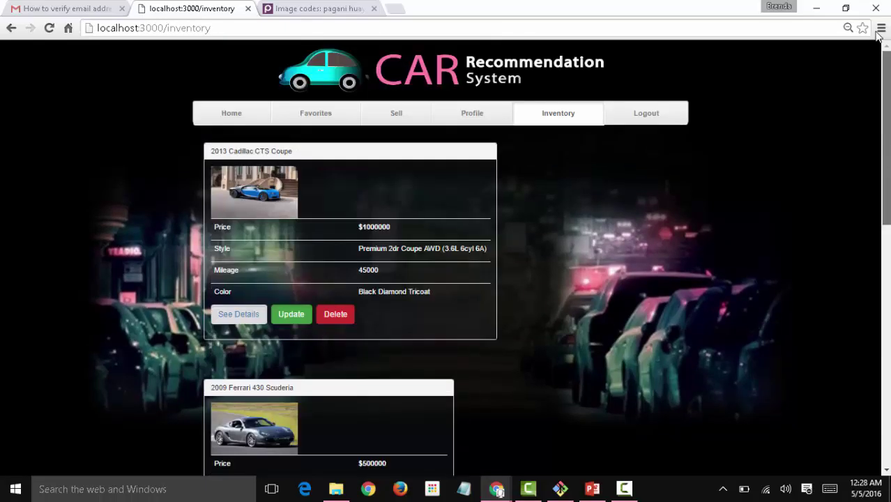
mouse_move(886, 140)
left_mouse_down()
mouse_move(886, 171)
mouse_move(885, 139)
left_mouse_up()
scroll(446, 258, "down", 2)
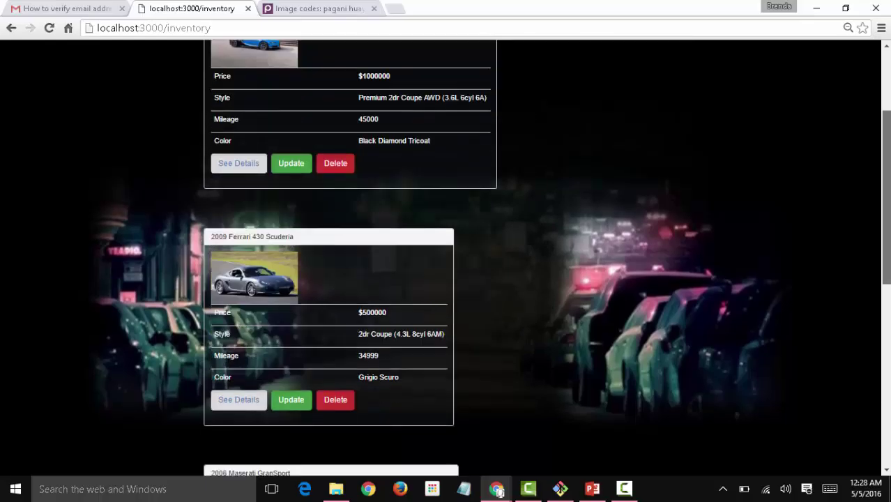
scroll(447, 258, "up", 2)
scroll(446, 258, "down", 8)
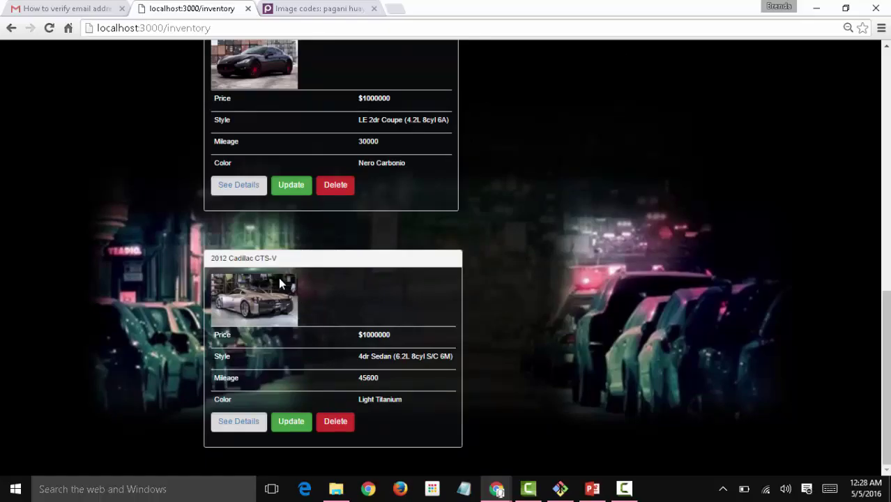
left_click(335, 422)
left_click(338, 424)
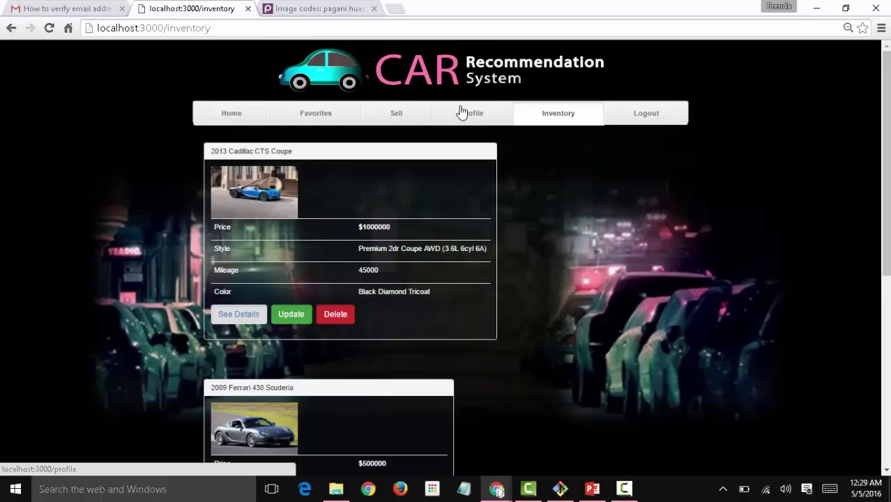
Visit the Profile, Inventory and Sell pages, then advance the Home recommendation carousel.
left_click(480, 124)
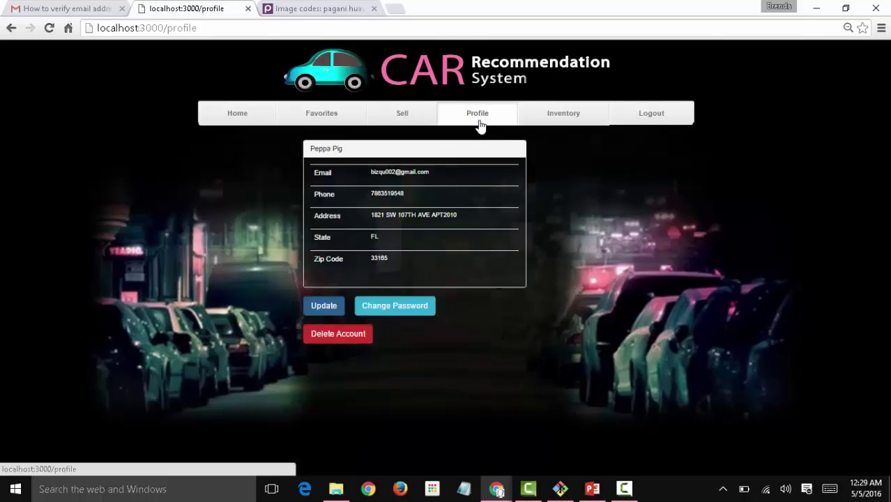
left_click(542, 119)
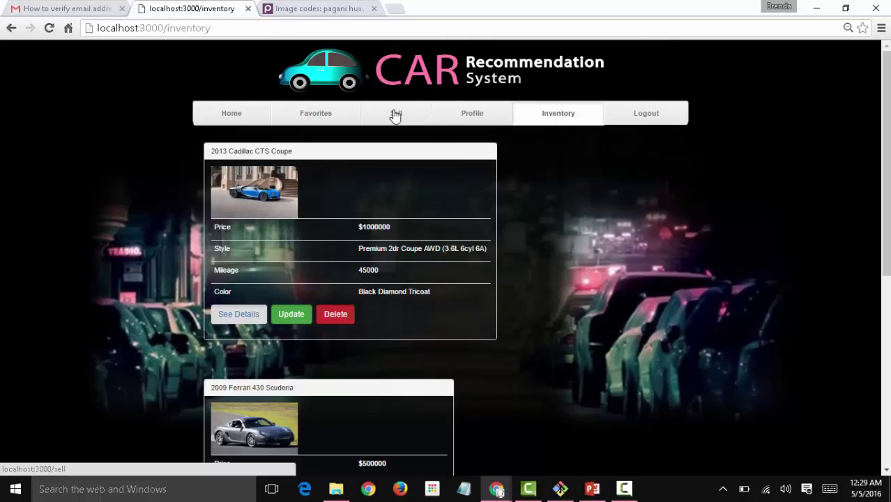
left_click(394, 114)
left_click(238, 120)
left_click(569, 258)
Check the Favorites page, then return Home and scroll through the recommendations.
left_click(316, 113)
left_click(249, 119)
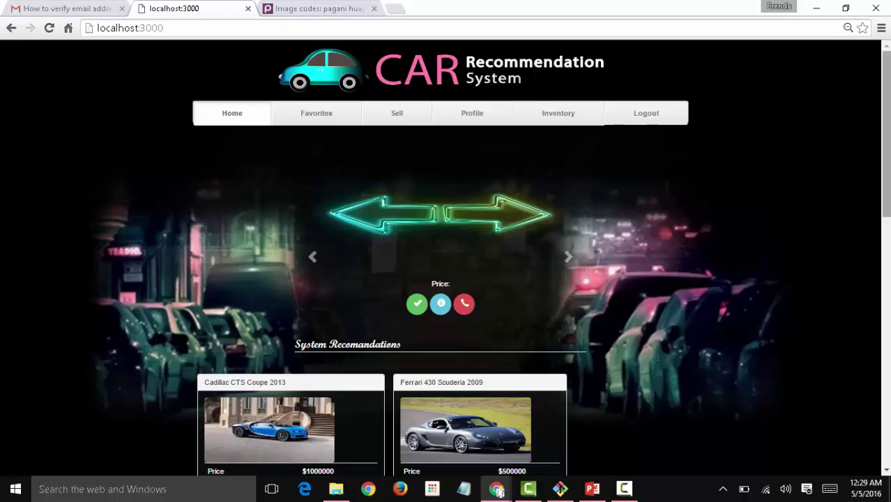
scroll(446, 258, "down", 7)
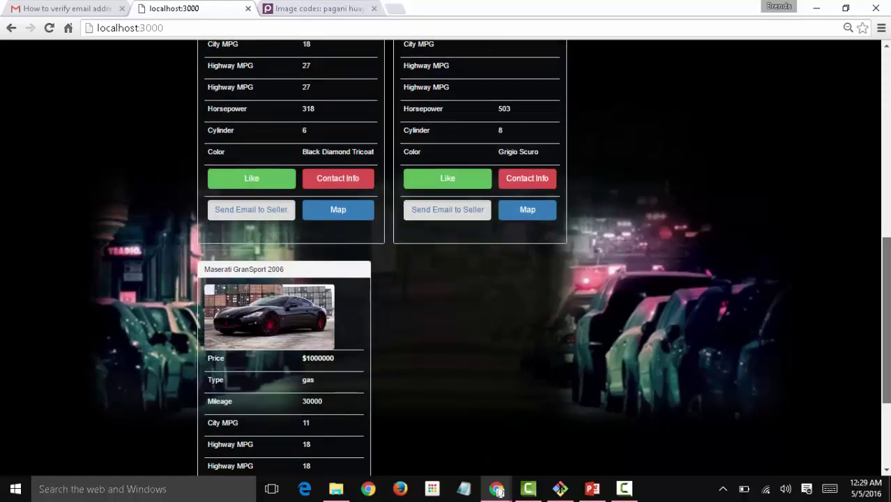
scroll(447, 95, "up", 7)
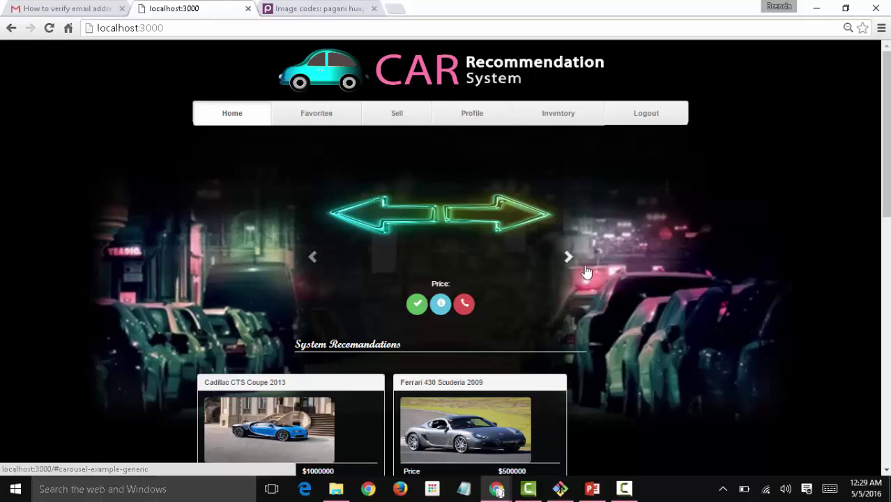
mouse_move(884, 129)
left_mouse_down()
mouse_move(885, 241)
mouse_move(884, 127)
left_mouse_up()
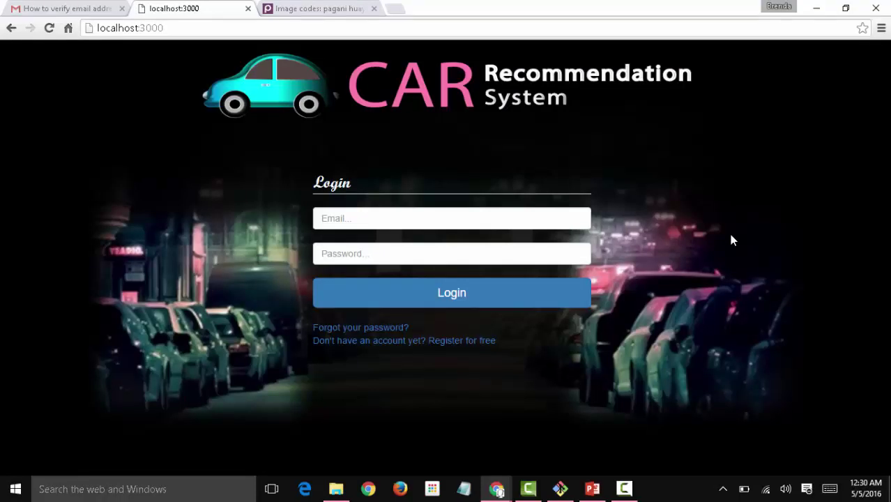
Focus the Email field on the login page after logging out.
left_click(552, 221)
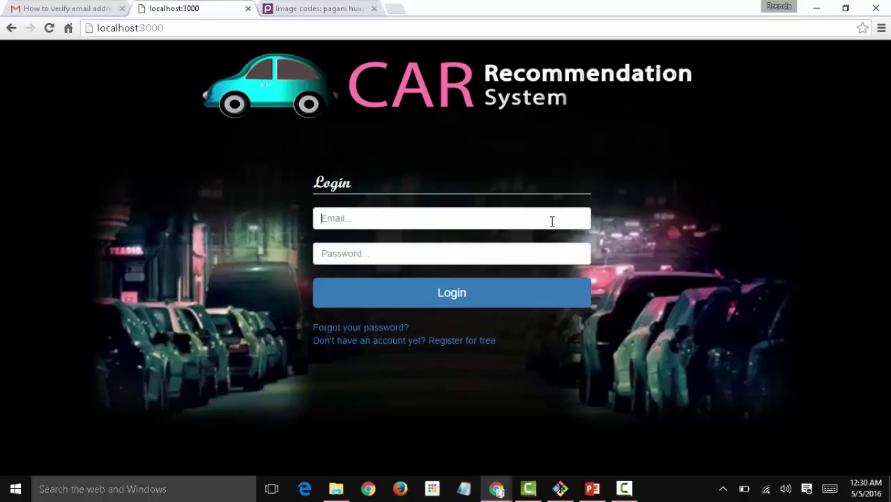
Open the registration form and enter the new user's first and last name.
left_click(462, 342)
left_click(457, 210)
type("B")
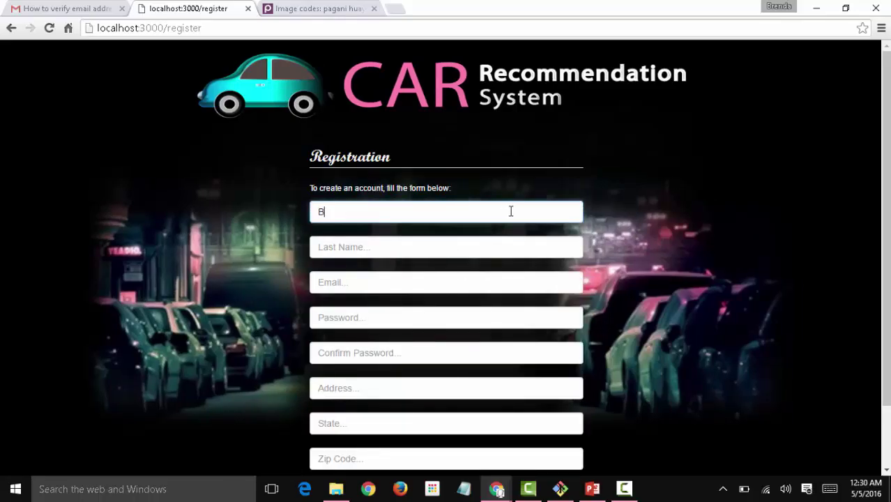
key("BackSpace")
type("Peppa")
key("Tab")
type("Pig")
key("Tab")
Fill in the account e-mail from the autofill suggestion and type the account password.
key("BackSpace")
key("Down")
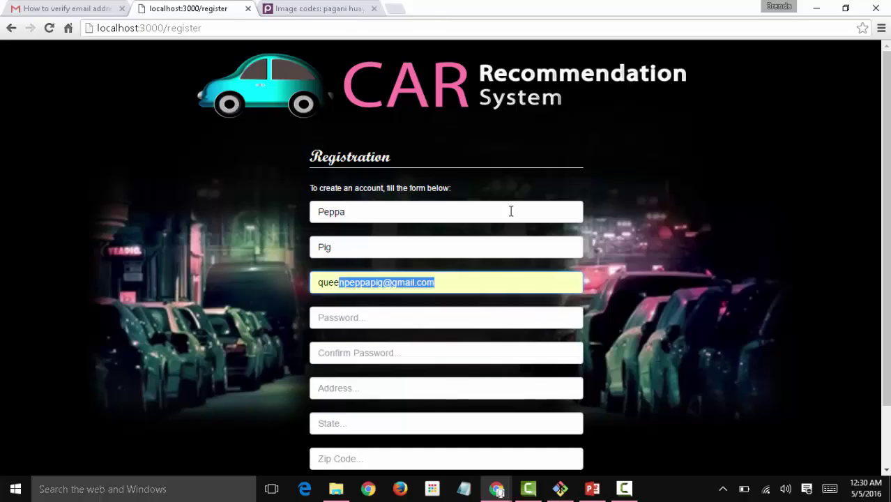
key("Tab")
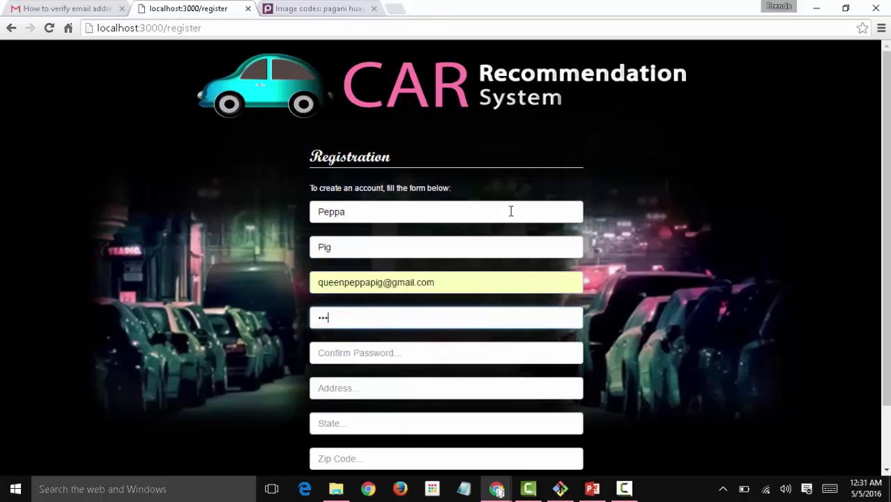
key("BackSpace")
key("BackSpace")
key("BackSpace")
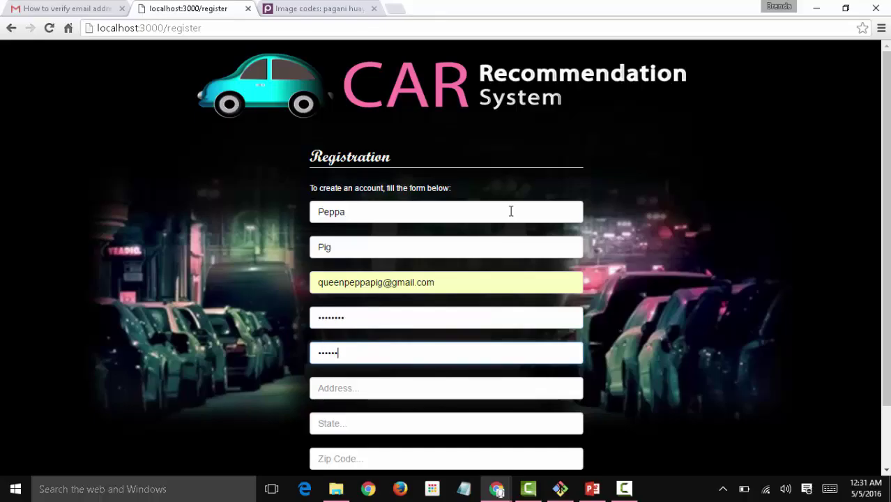
key("Tab")
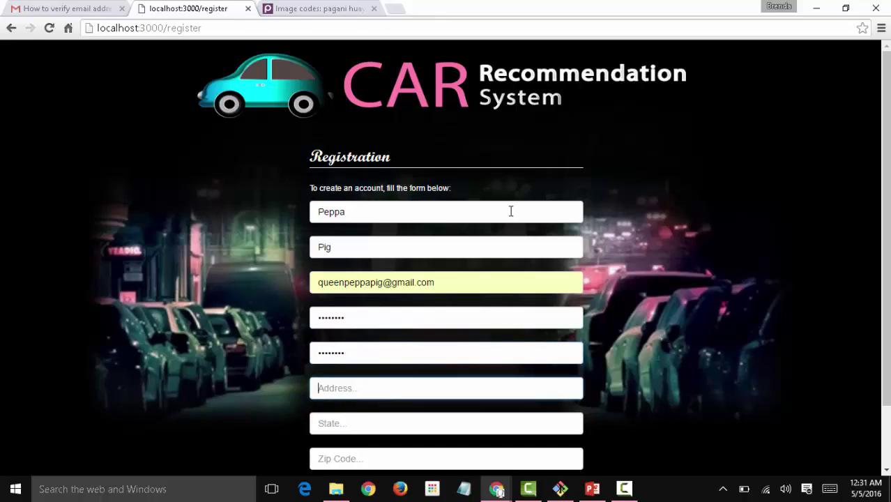
Fill the address, state and zip code from saved autofill suggestions.
type("18")
key("Down")
key("Return")
key("Tab")
type("F")
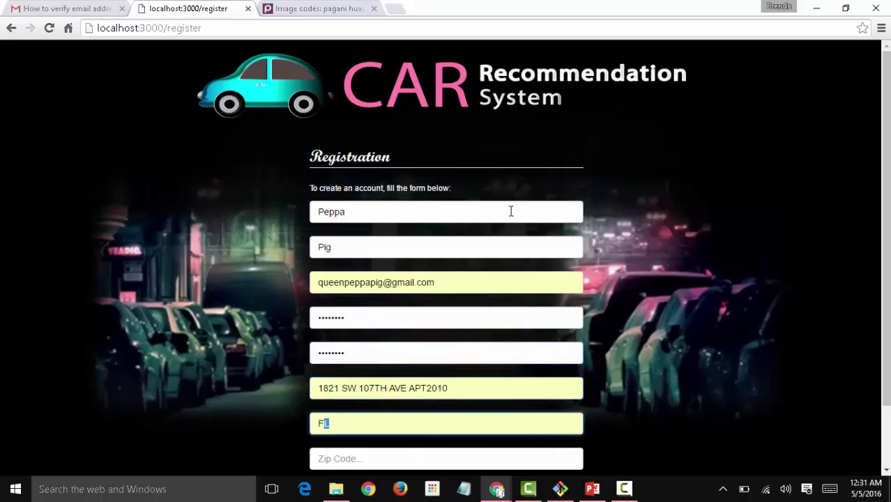
key("Tab")
type("3")
key("Down")
key("Return")
Fill the phone number from the saved suggestion and submit the registration.
key("Tab")
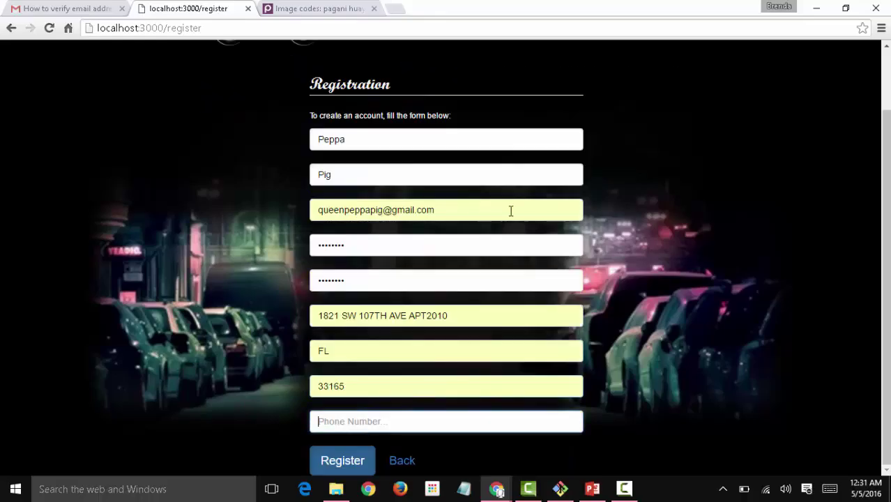
type("7")
key("Down")
key("Return")
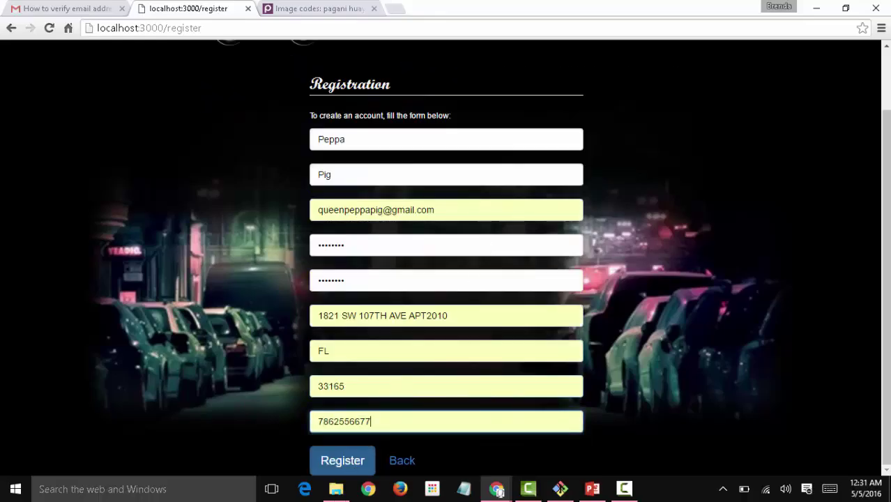
left_click(352, 461)
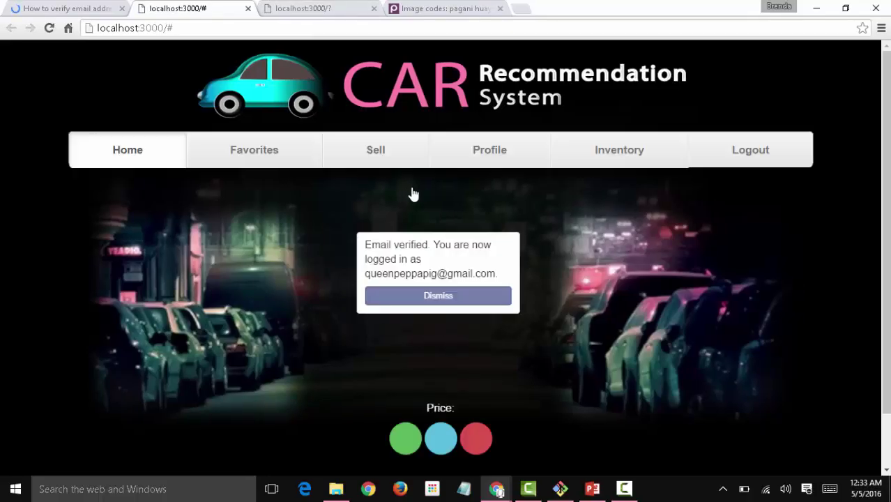
Dismiss the email-verified popup, then browse the Sell, Profile and empty Inventory pages.
left_click(436, 303)
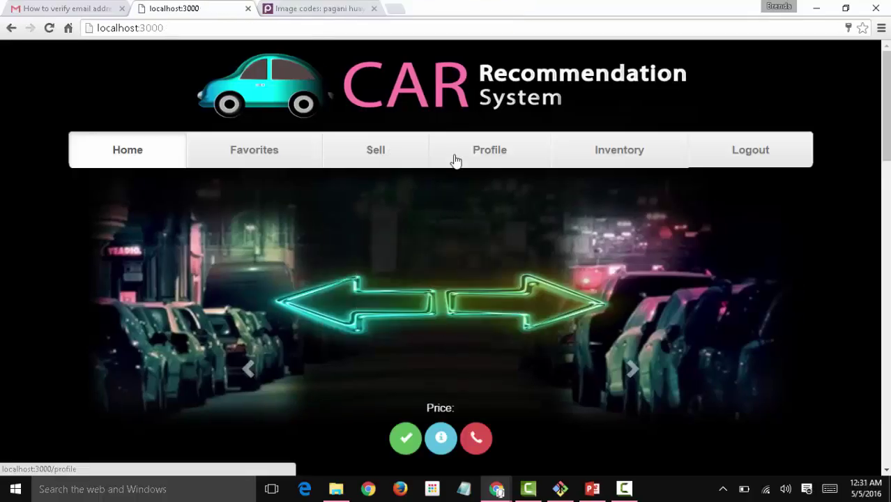
left_click(395, 161)
left_click(502, 152)
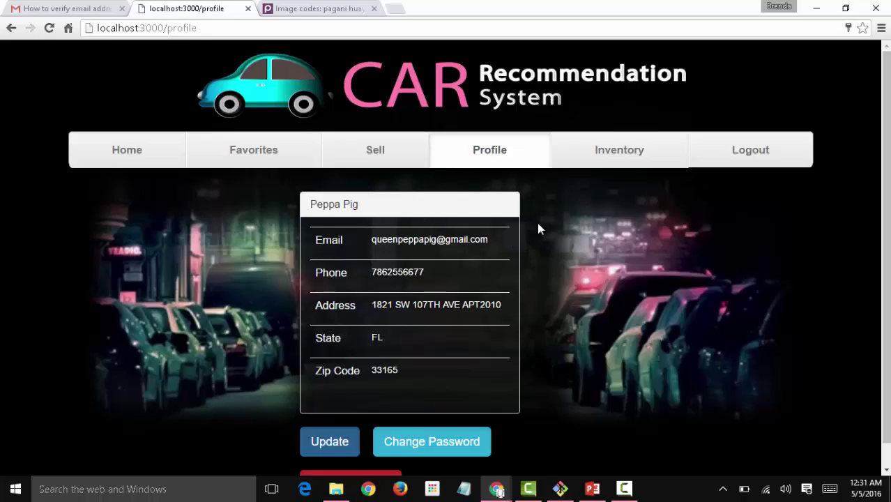
left_click(595, 162)
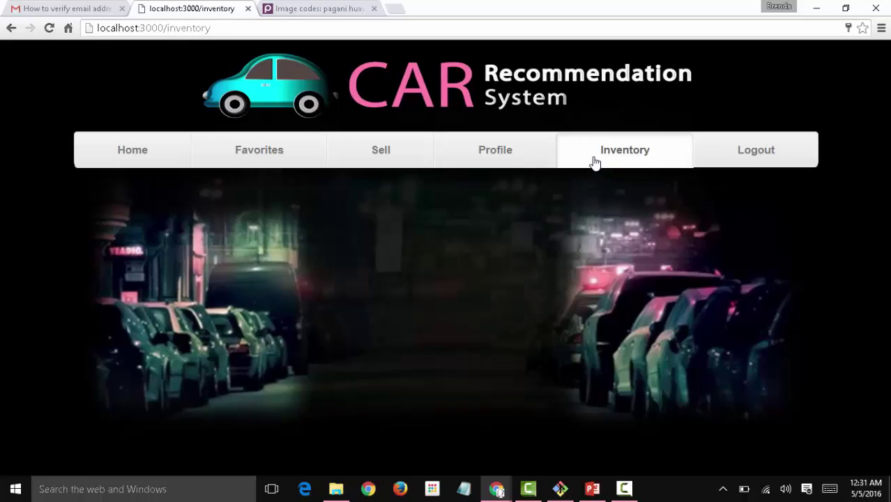
Cycle the home carousel to the $1000000 Cadillac CTS Coupe and show its details.
left_click(150, 147)
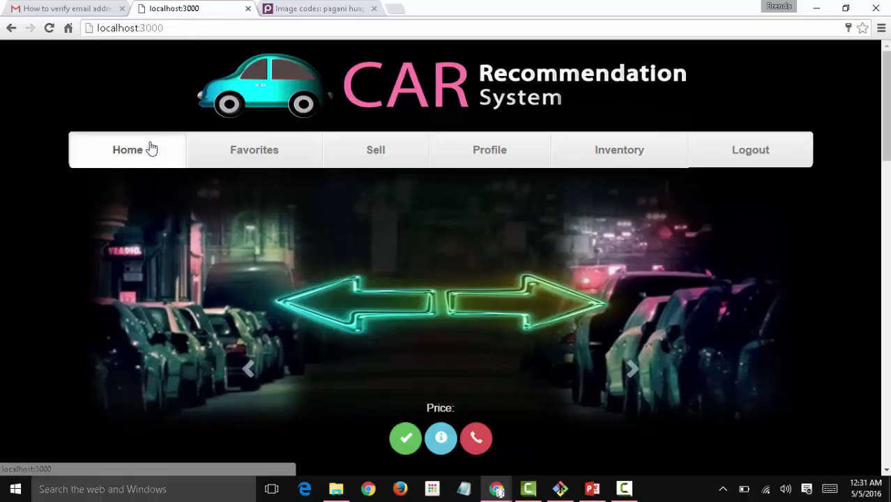
left_click(632, 368)
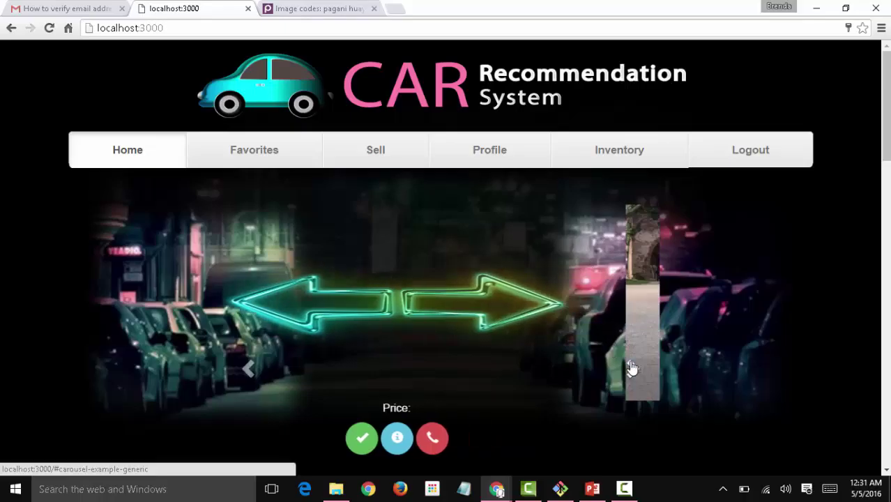
left_click(632, 371)
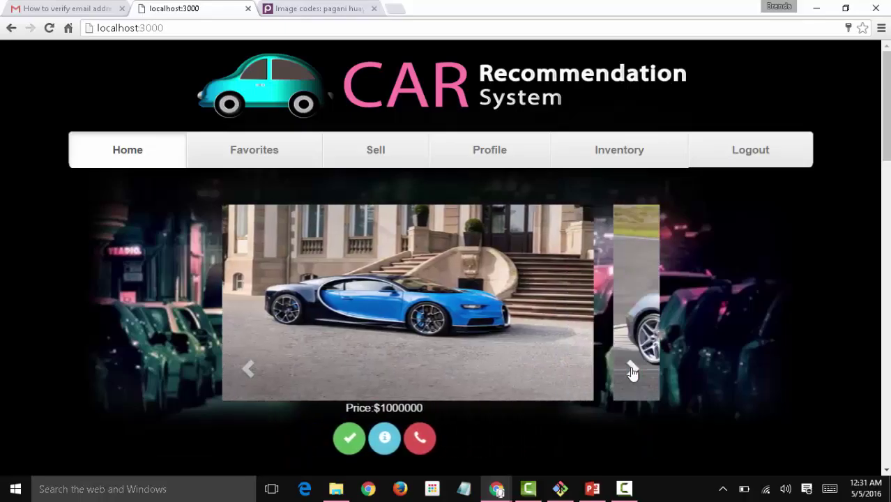
left_click(632, 370)
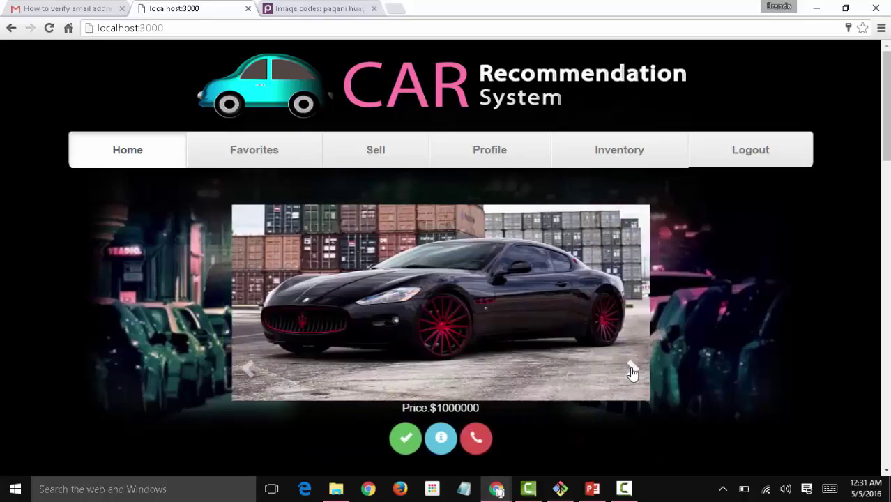
left_click(632, 370)
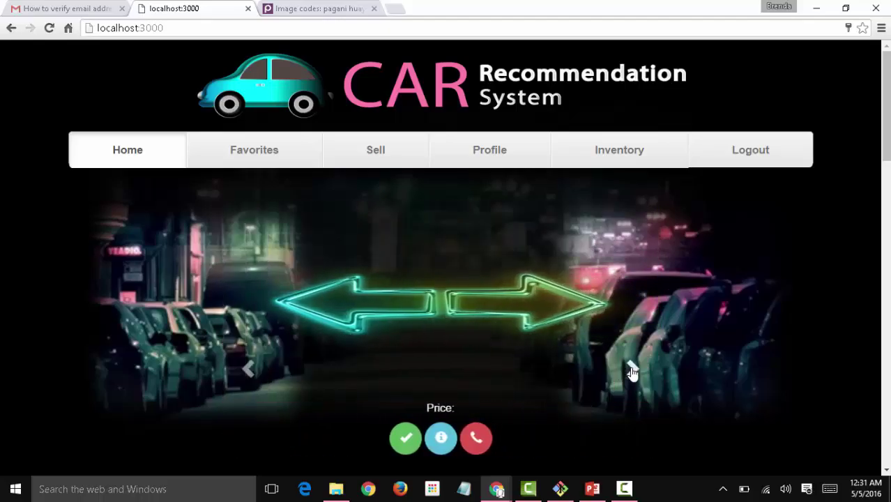
left_click(632, 370)
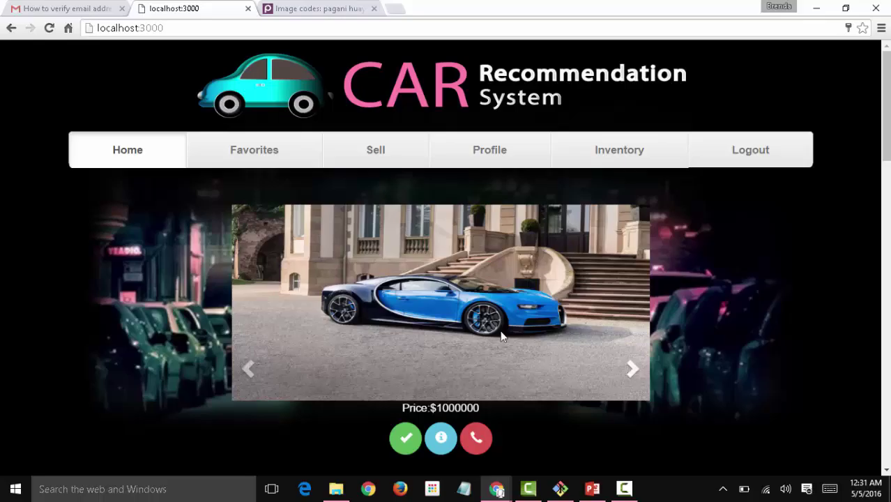
left_click(445, 448)
Mark the Cadillac as a favorite and view its full info on the Favorites page.
left_click_drag(888, 112, 889, 159)
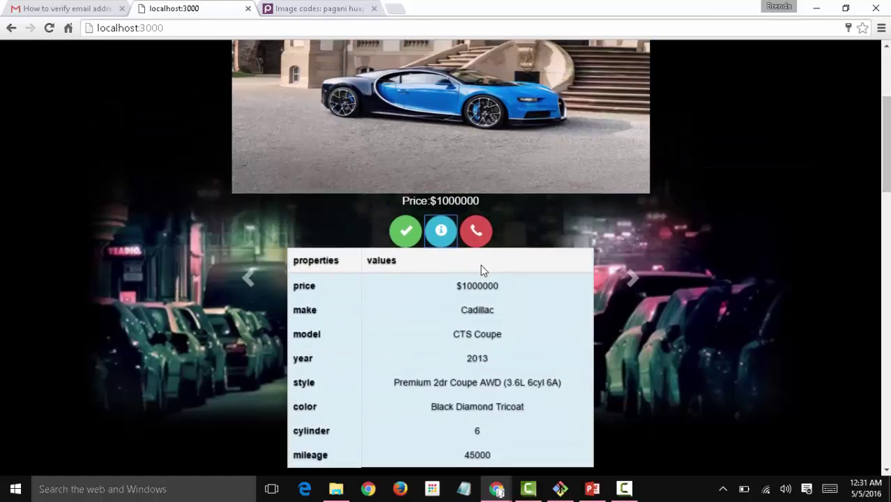
left_click(413, 233)
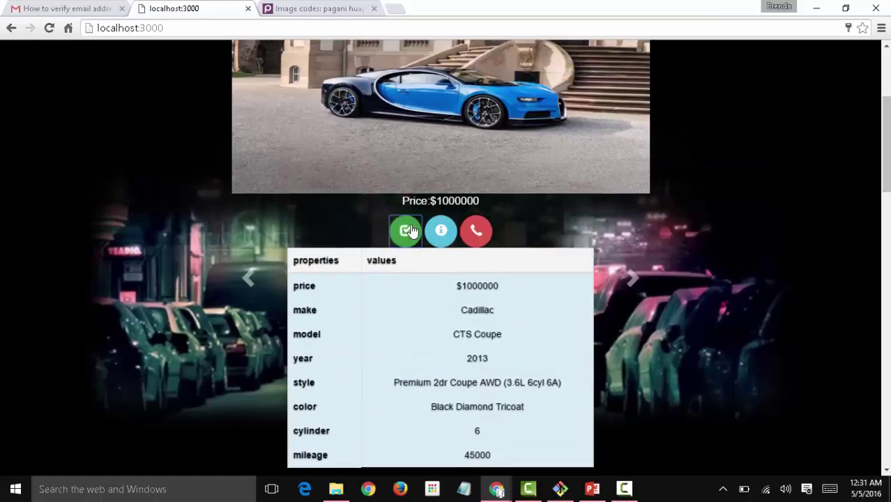
scroll(516, 354, "up", 3)
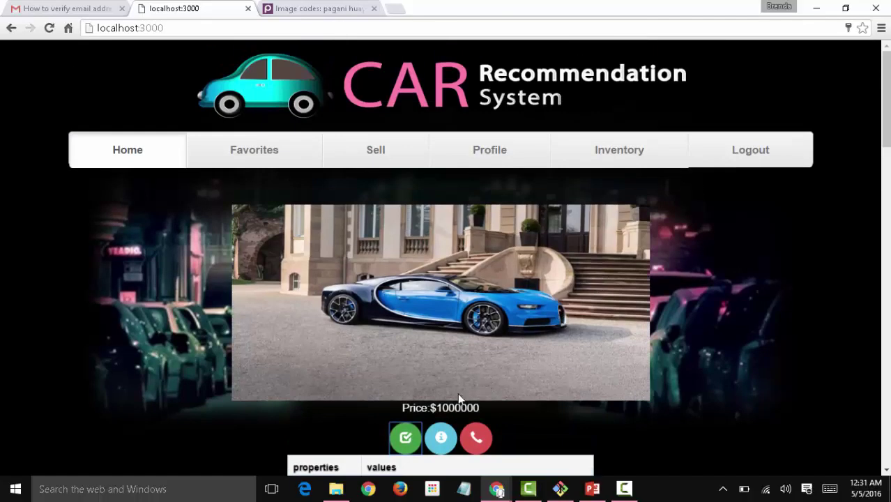
left_click(268, 148)
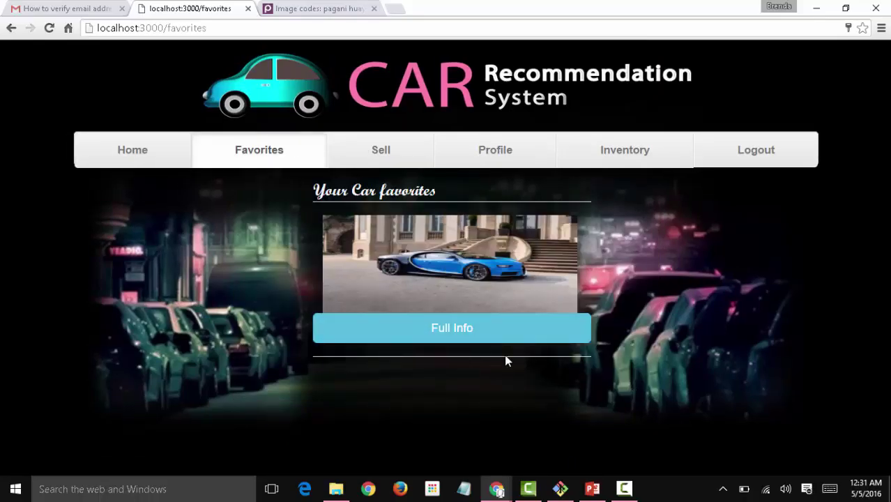
left_click(488, 333)
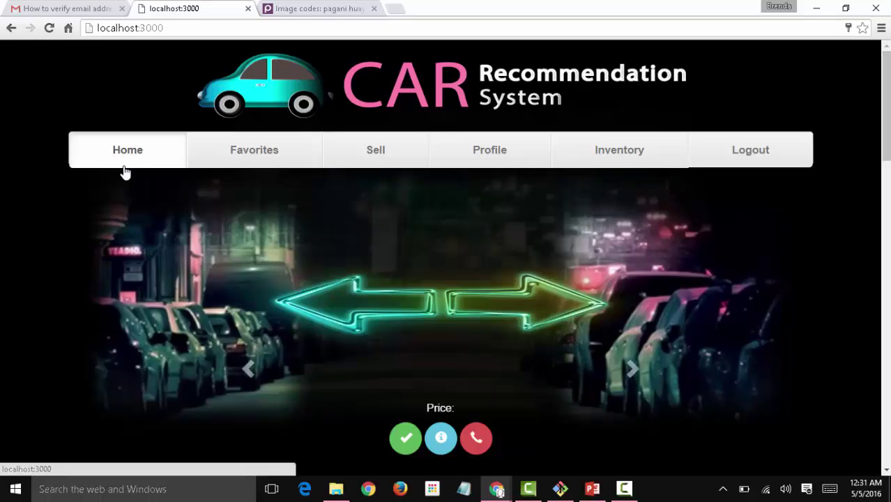
Bring the 2013 Cadillac CTS Coupe up in the carousel and open its prefilled Contact Seller form.
scroll(125, 172, "down", 3)
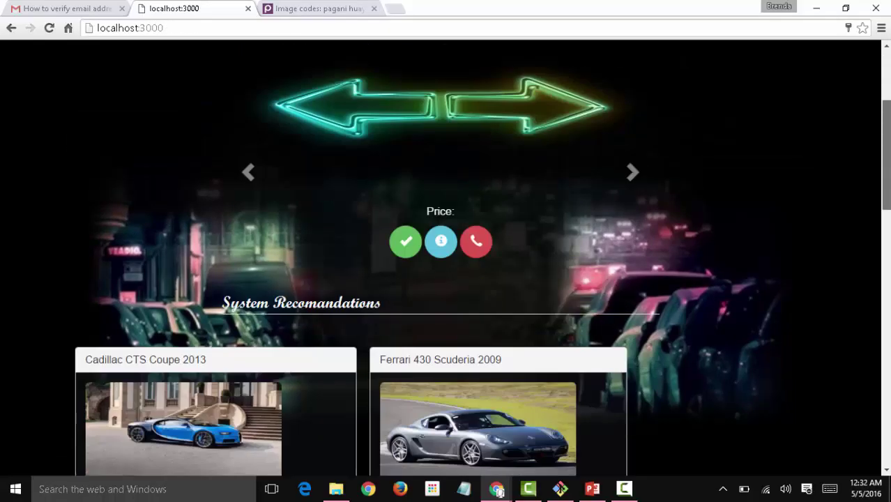
scroll(270, 221, "down", 2)
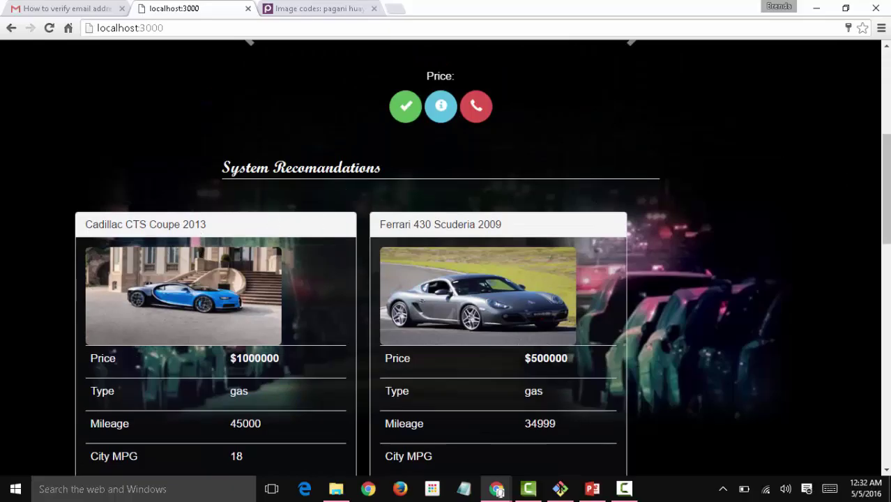
scroll(318, 180, "down", 2)
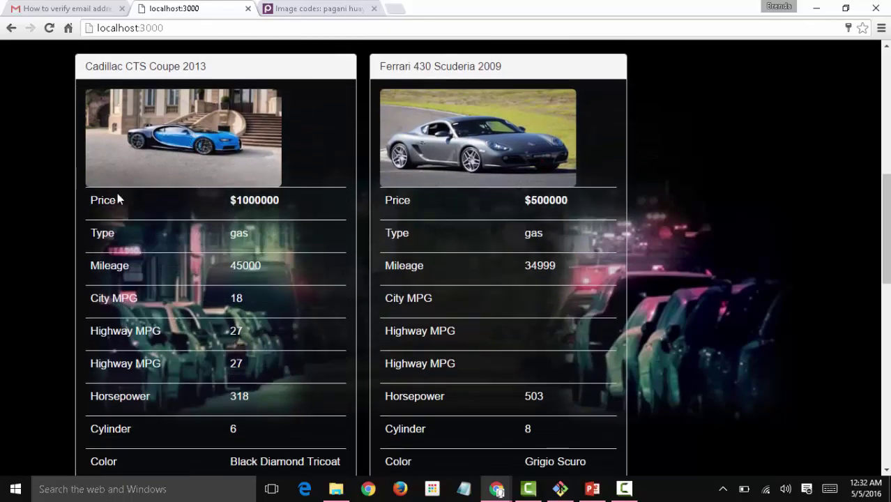
left_click_drag(886, 199, 886, 250)
scroll(885, 250, "up", 5)
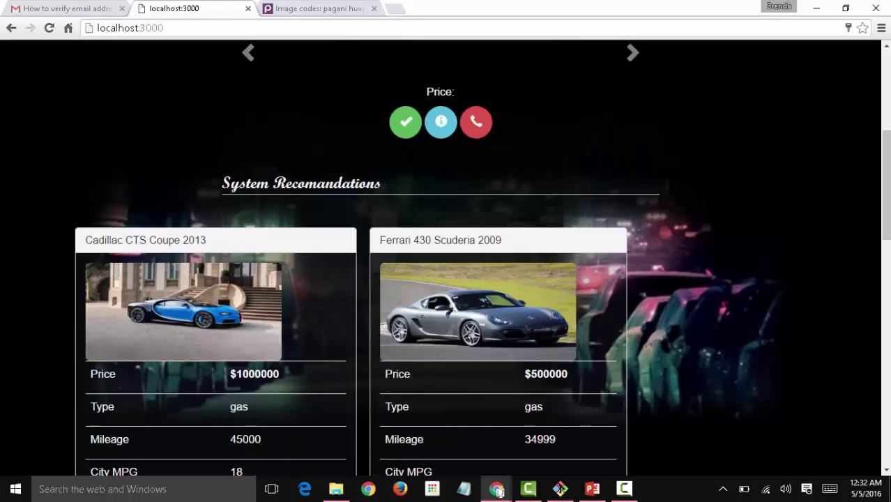
scroll(641, 307, "up", 3)
left_click(636, 307)
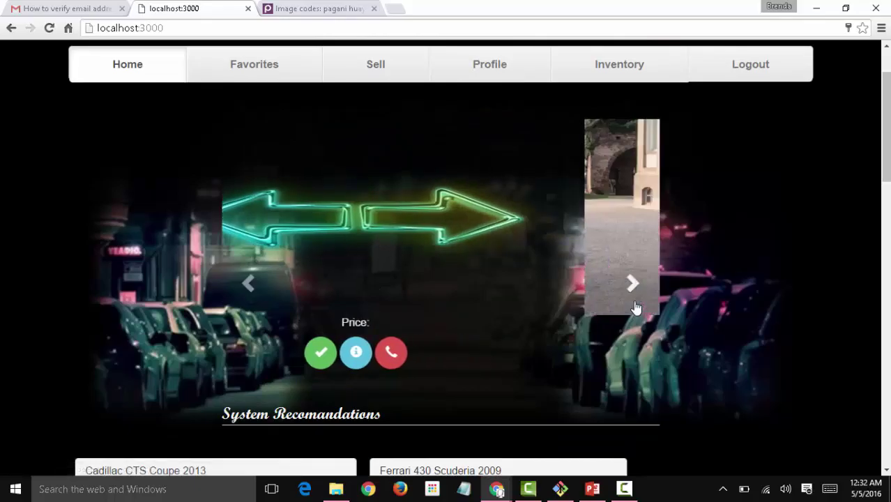
left_click(478, 362)
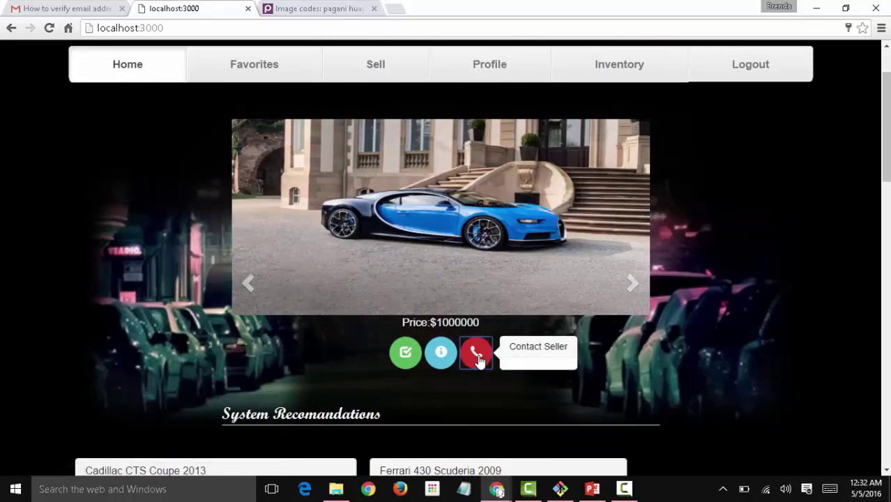
left_click(514, 349)
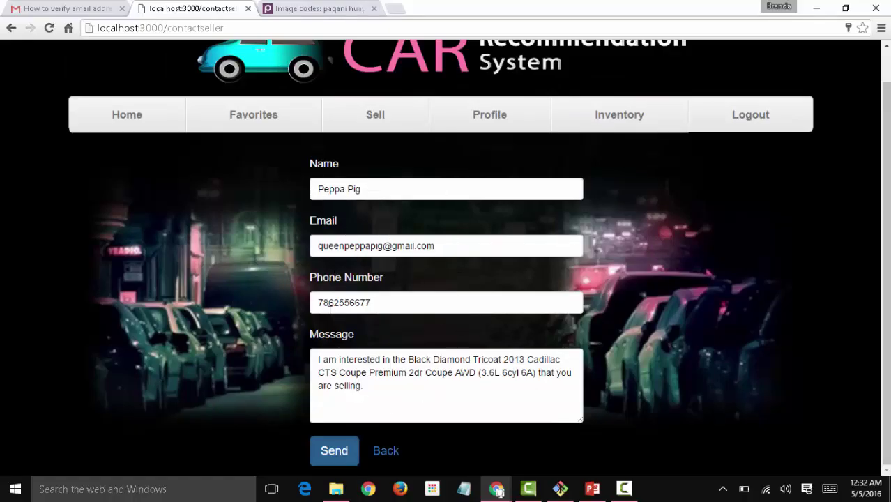
Email the Cadillac's seller with an added cash-payment note and dismiss the 'message sent' alert.
left_click(399, 449)
scroll(740, 295, "down", 4)
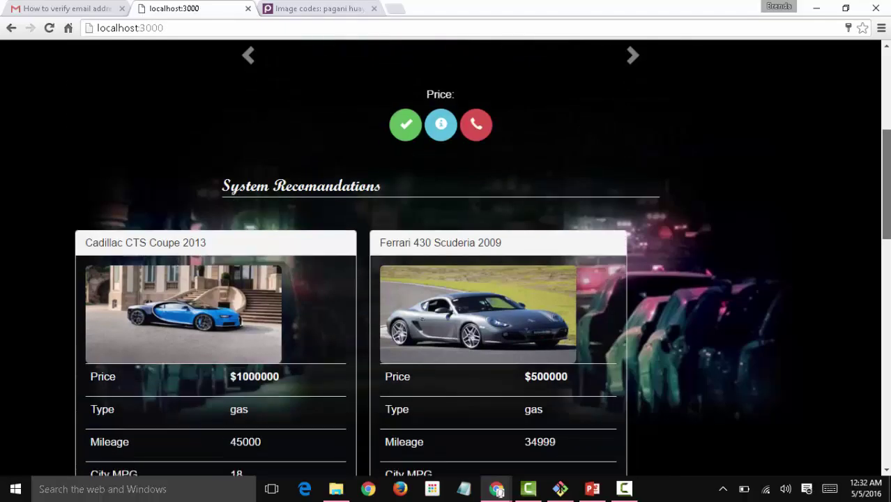
scroll(378, 304, "down", 5)
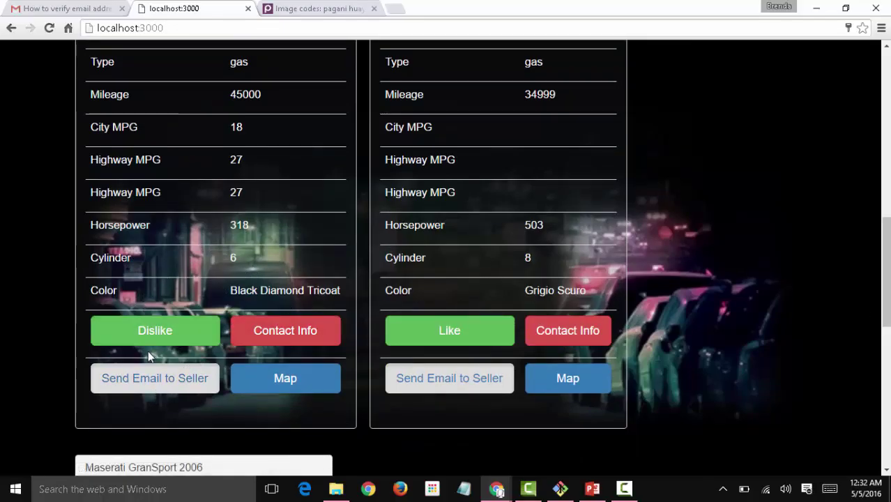
left_click(143, 379)
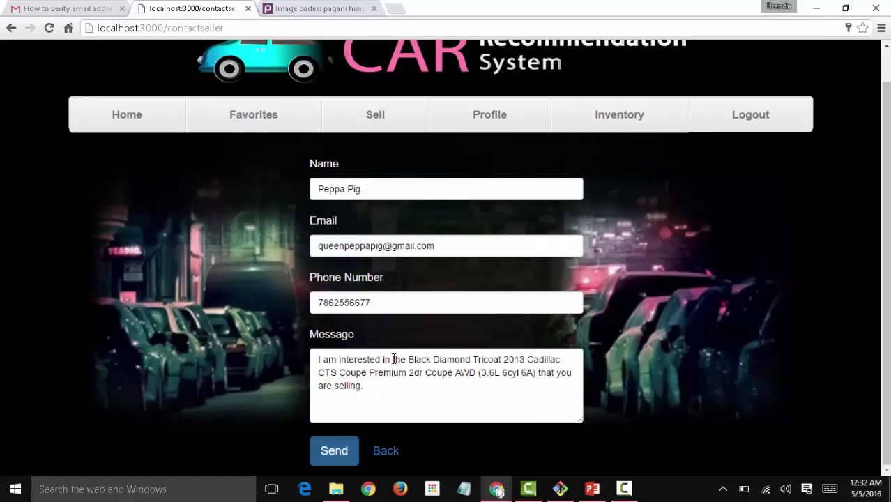
left_click(386, 395)
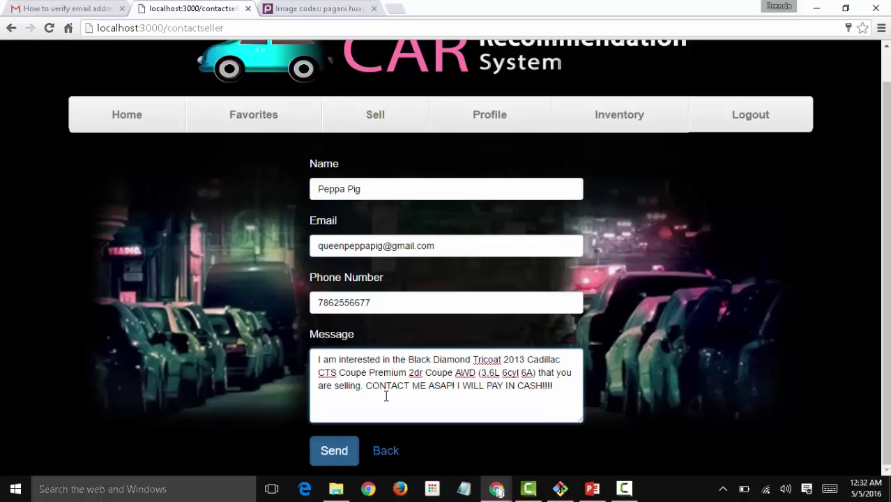
left_click(347, 452)
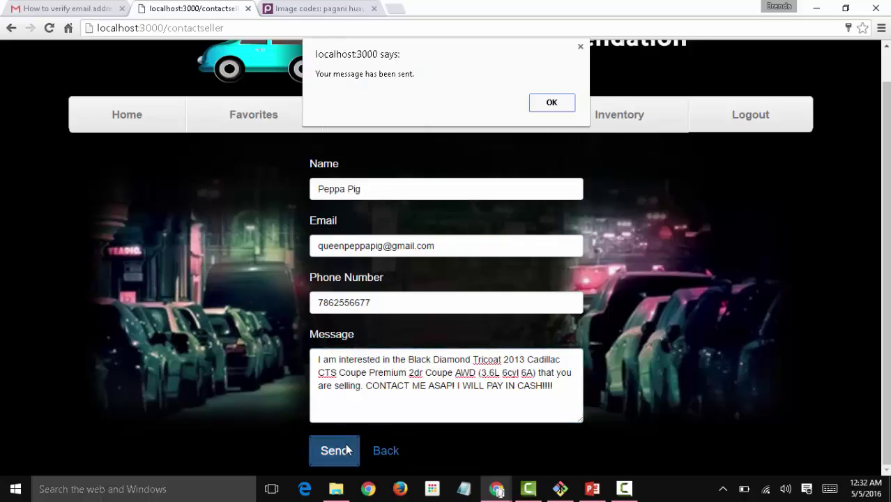
left_click(539, 104)
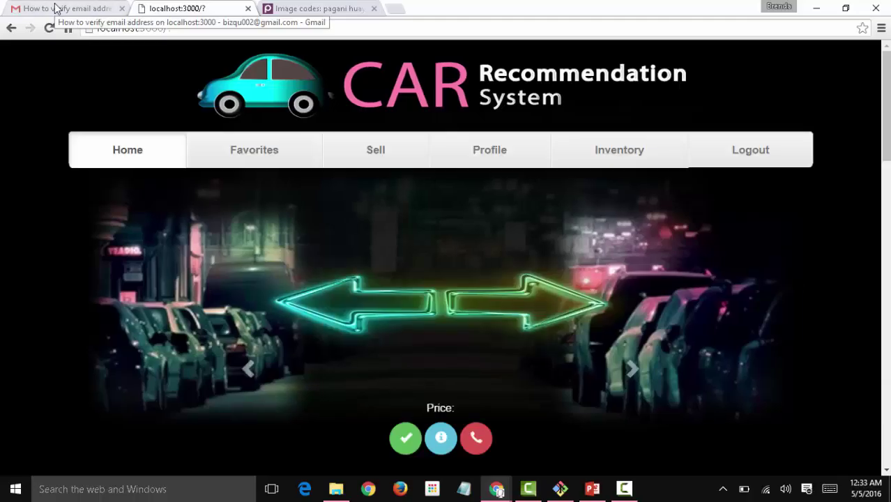
In Gmail, sign out and choose to add a different account.
left_click(56, 8)
left_click(860, 62)
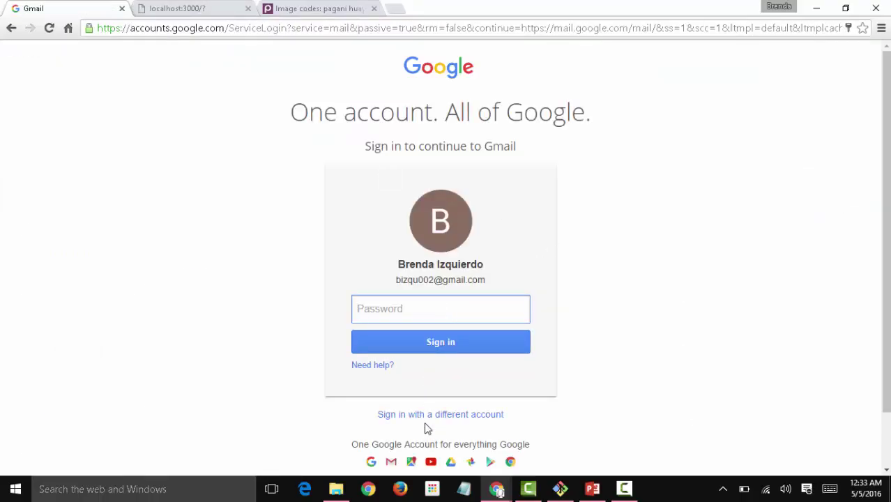
left_click(427, 416)
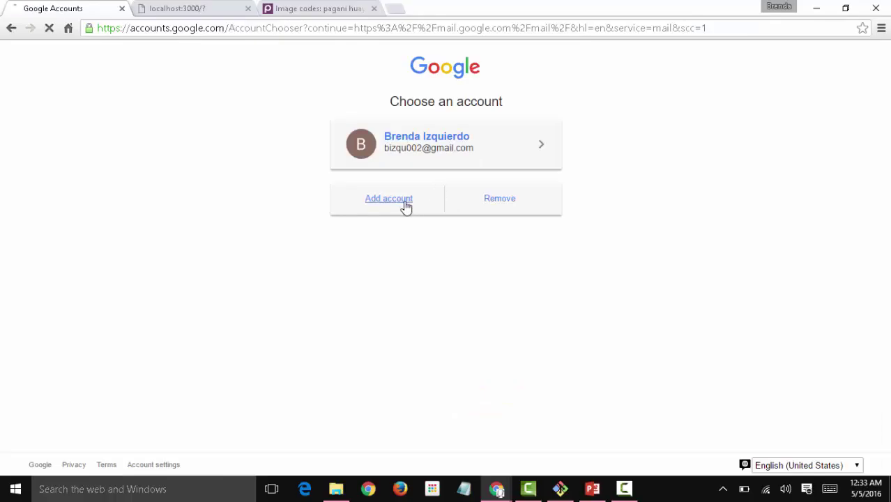
left_click(406, 205)
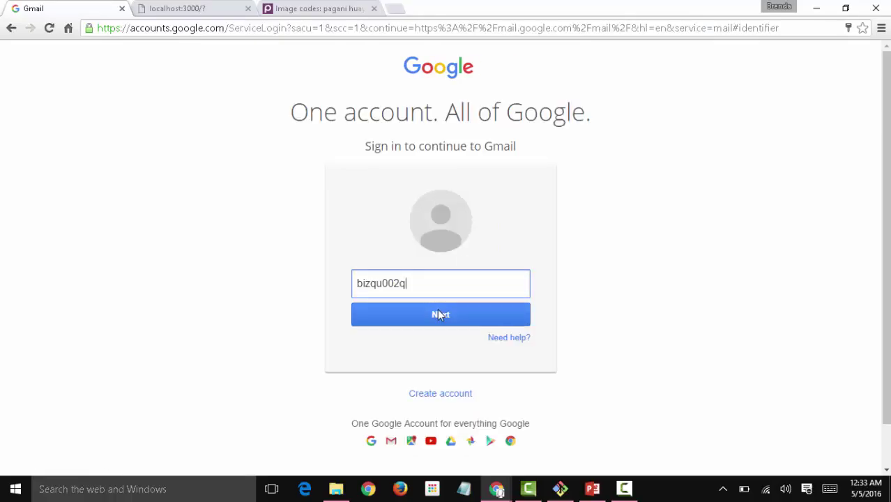
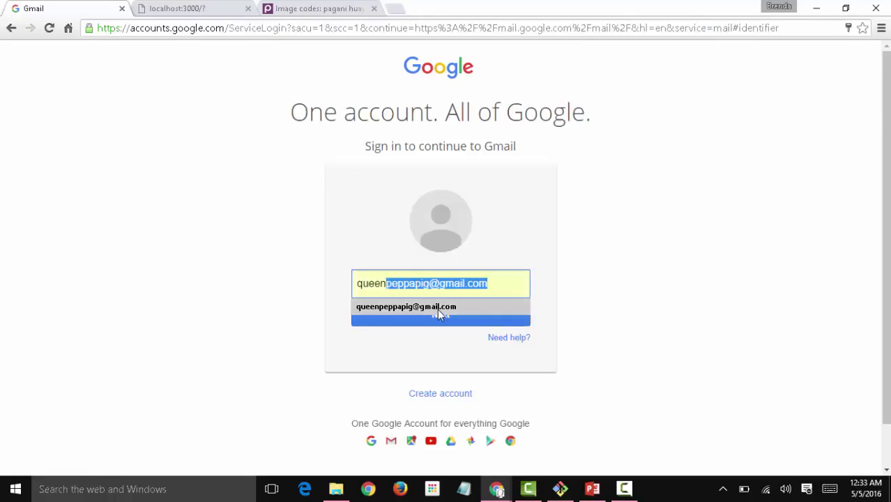
Sign in with the buyer's email address and account password.
left_click(438, 309)
left_click(438, 311)
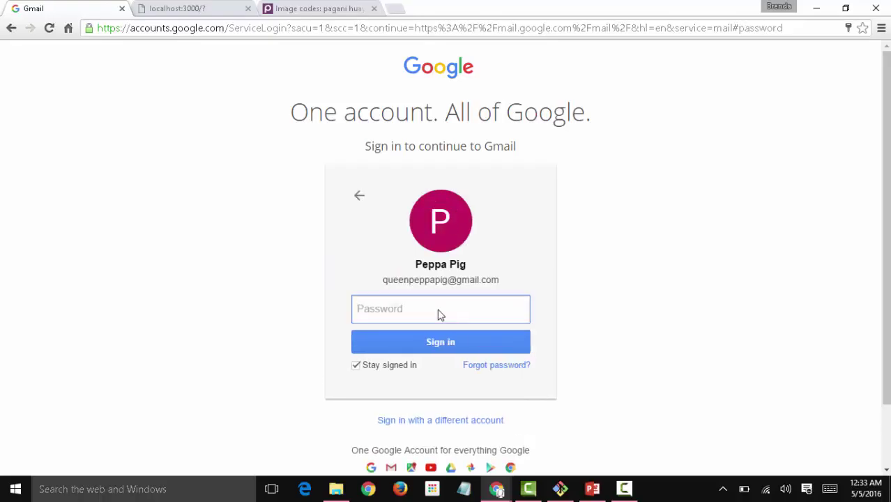
type("••••••••")
key("Return")
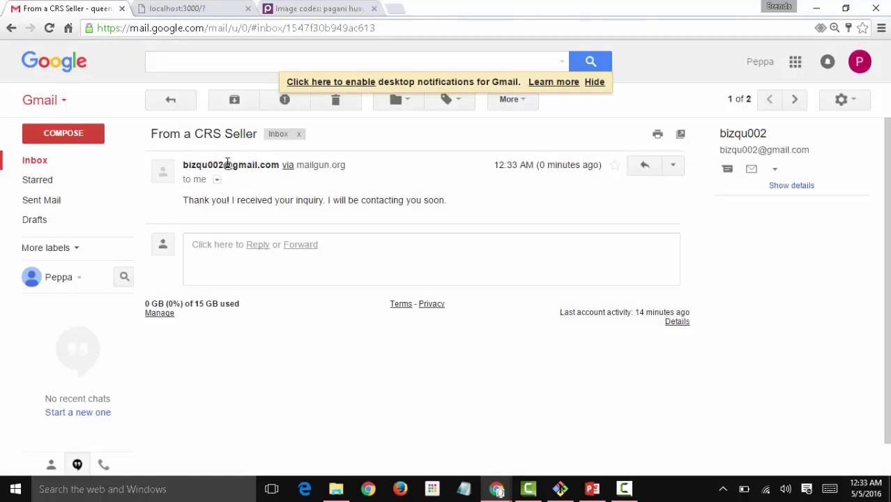
Highlight the seller's address and the promise of contact soon in the 'From a CRS Seller' reply.
left_click_drag(189, 164, 259, 166)
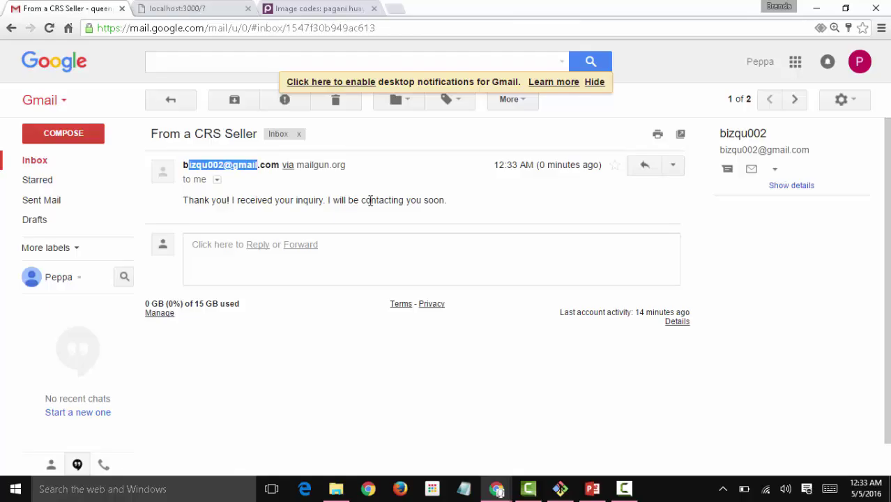
left_click_drag(470, 209, 327, 201)
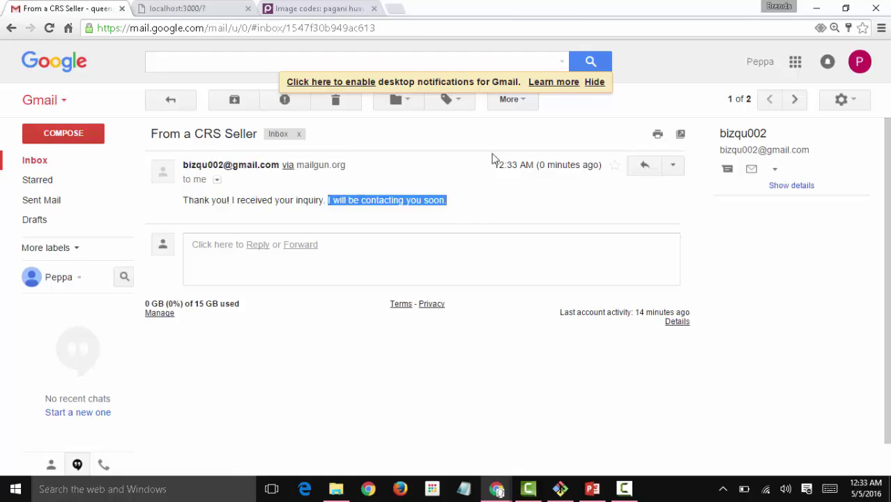
left_click(859, 63)
Switch to the seller's account and read the Cadillac inquiry, declining the phone-call offer.
left_click(830, 199)
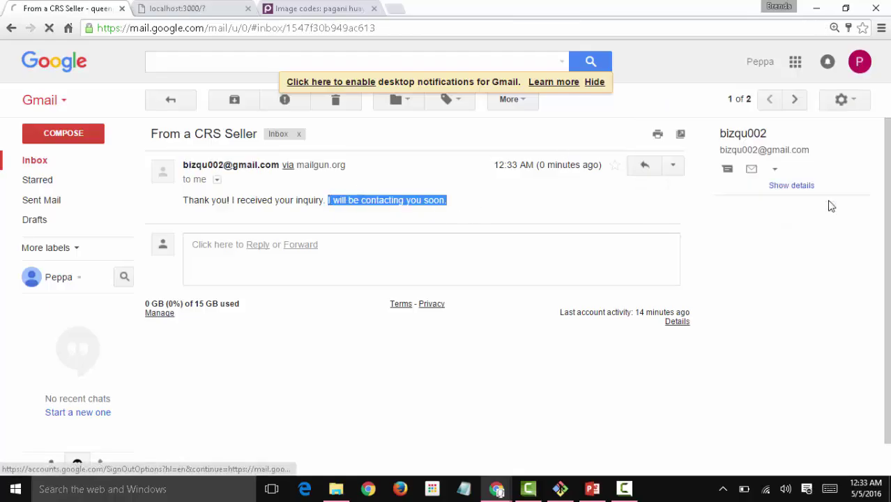
left_click(427, 137)
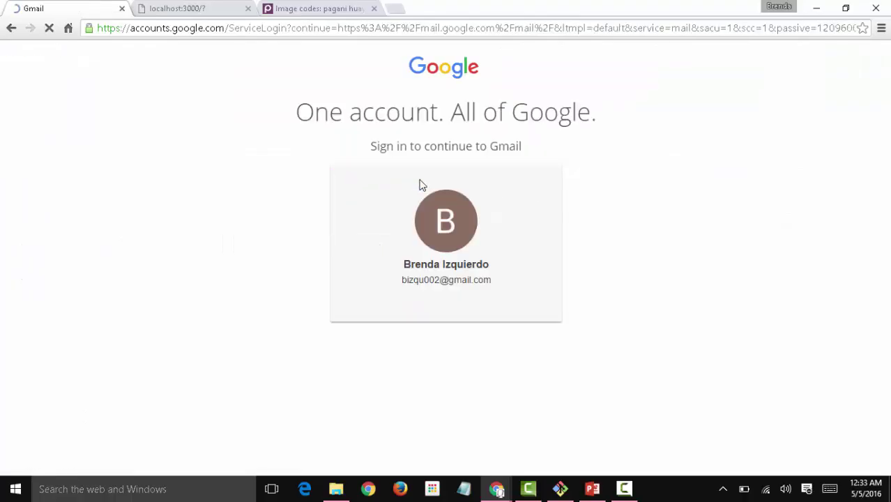
type("••")
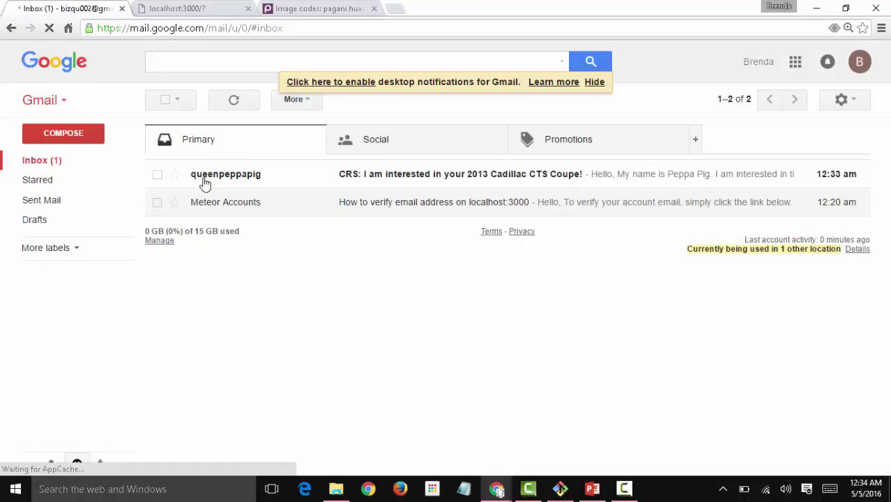
left_click(253, 185)
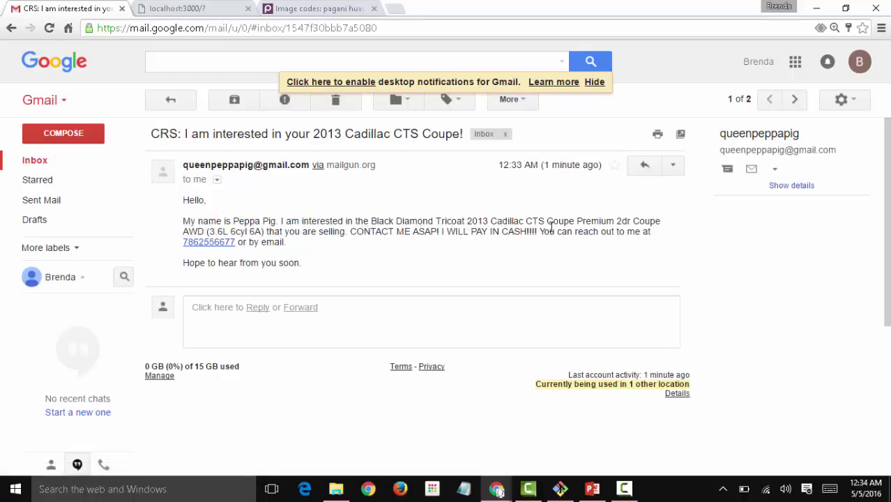
left_click_drag(351, 233, 544, 233)
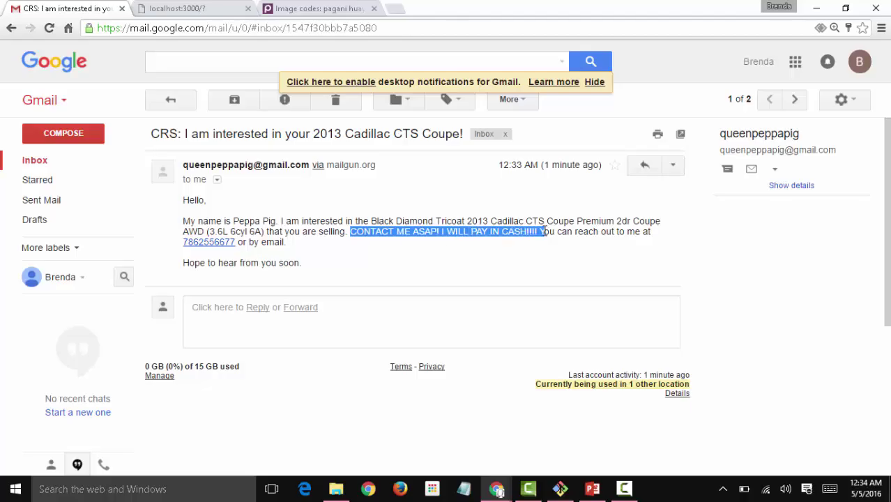
left_click(409, 261)
left_click(224, 242)
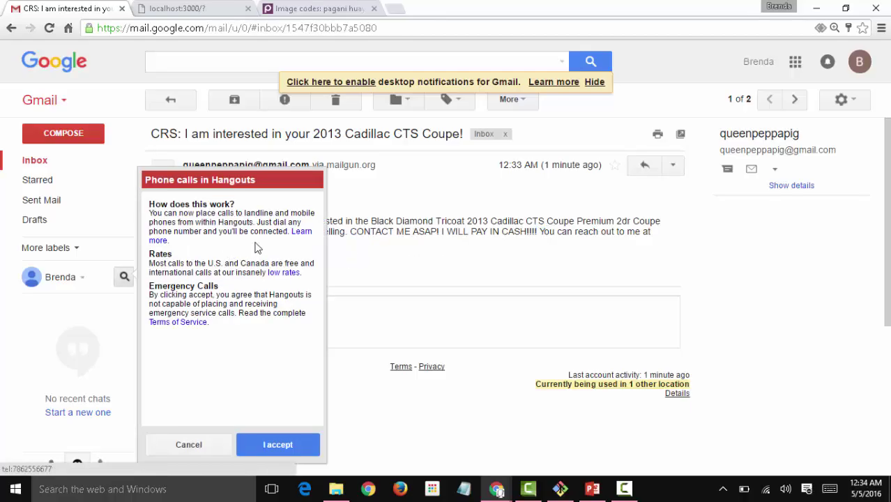
left_click(189, 444)
On the car site, advance the carousel and favorite the $500000 grey Porsche.
left_click(224, 8)
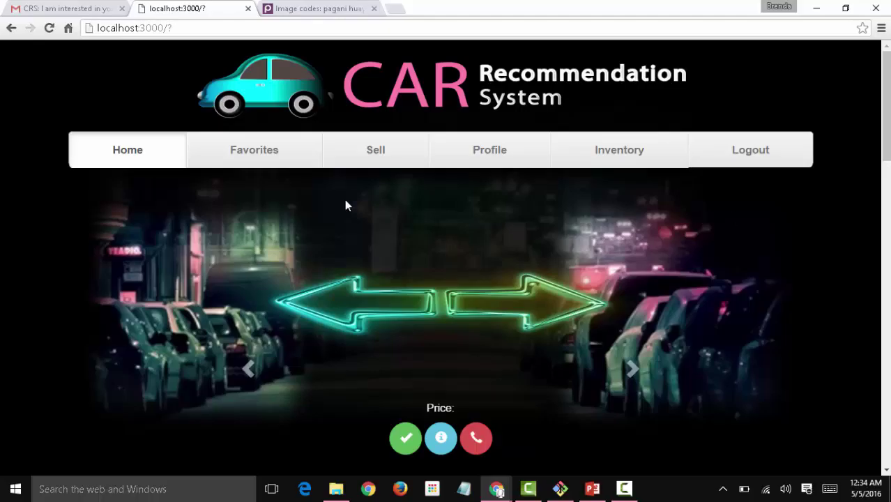
left_click(637, 362)
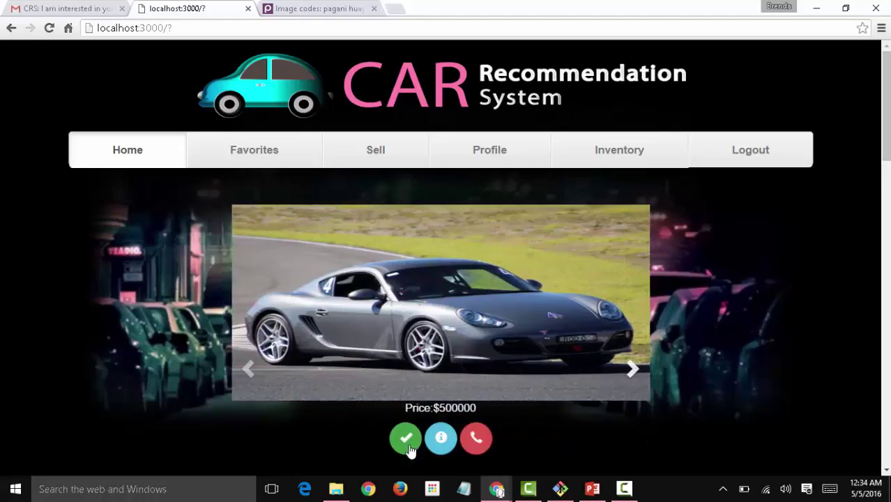
left_click(406, 438)
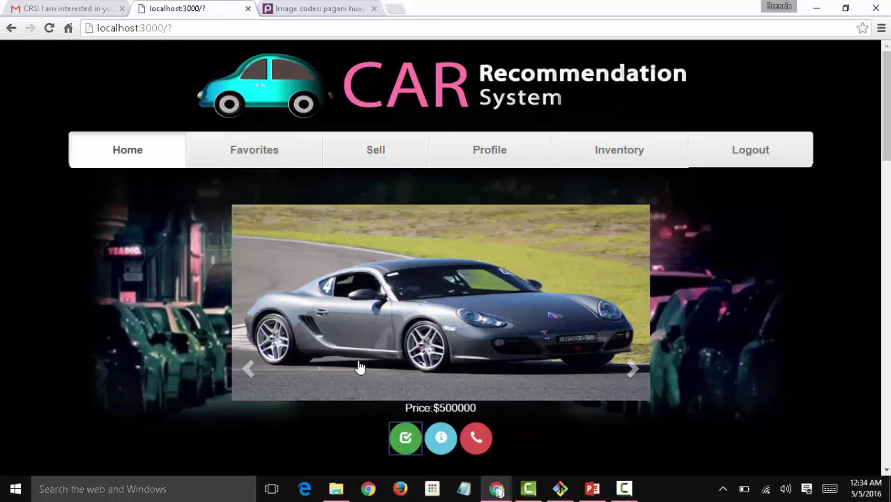
Return Home via Favorites and like the $1000000 Maserati GranSport 2006.
left_click(285, 143)
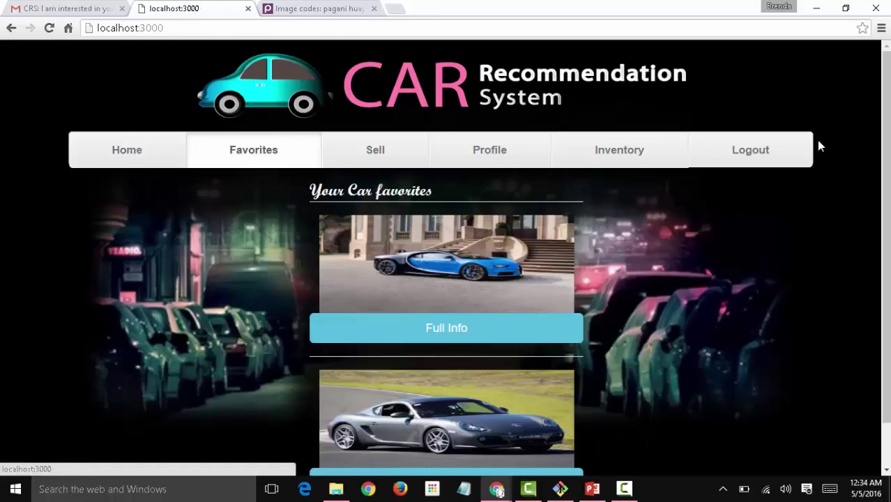
left_click(135, 151)
left_click_drag(886, 76, 889, 380)
left_click(180, 368)
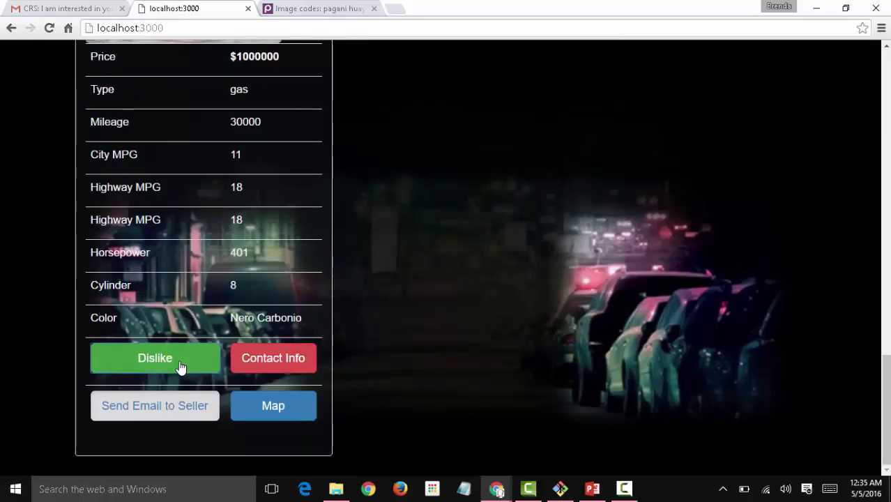
Open the Maserati's location map, zoom out over Miami, then close the map.
left_click(264, 410)
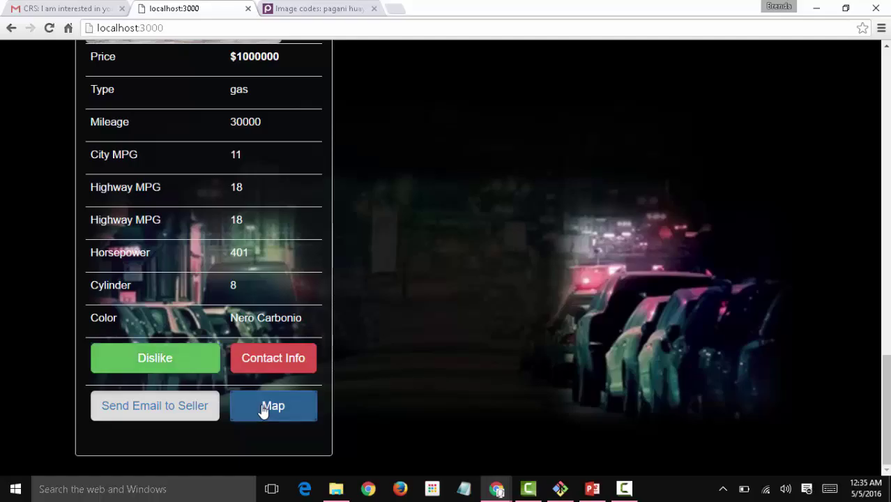
left_click(264, 410)
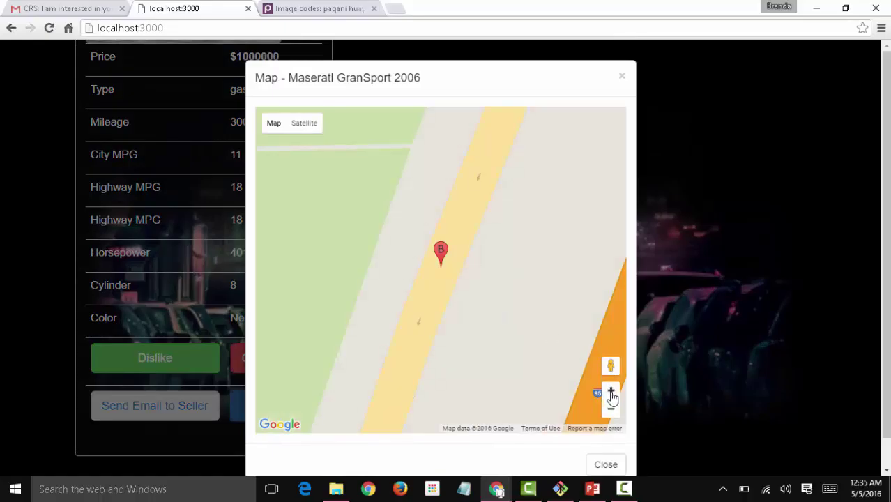
left_click(614, 413)
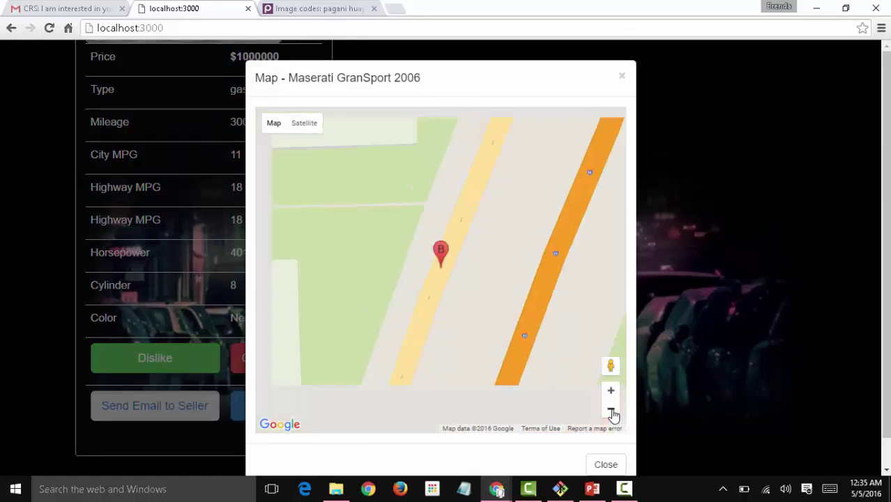
left_click(614, 413)
left_click(614, 412)
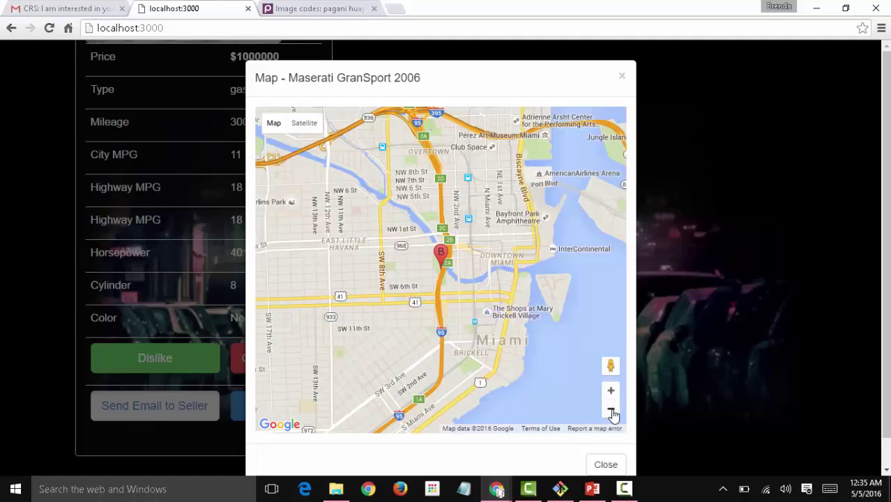
left_click(617, 81)
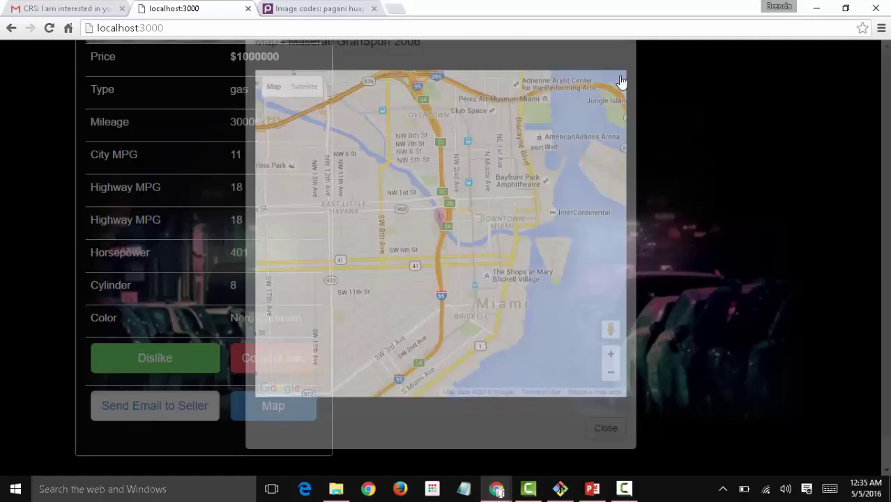
left_click(889, 261)
Visit the Favorites, Sell, Profile and Inventory pages, ending on the blank Sell form.
left_click_drag(888, 262, 886, 94)
scroll(567, 86, "down", 1)
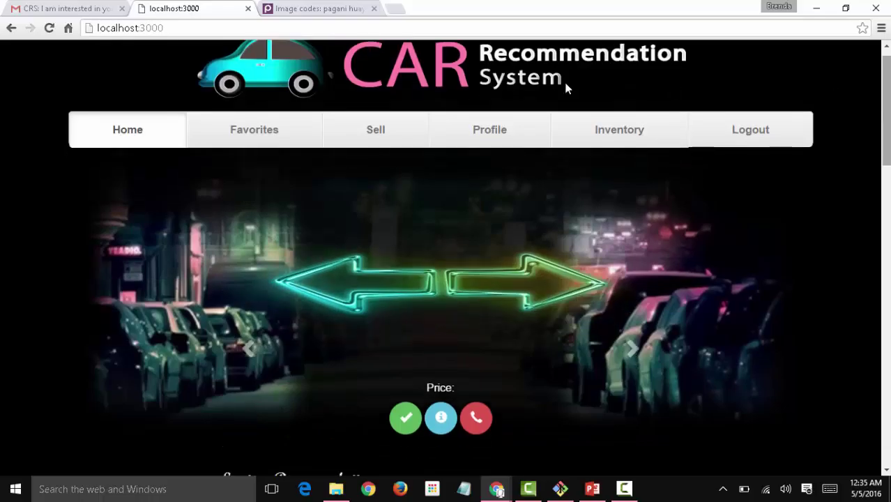
left_click(293, 135)
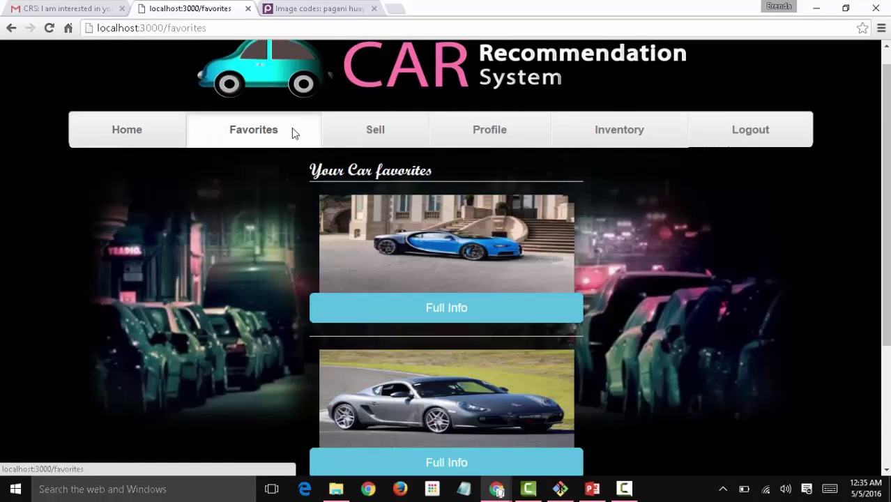
left_click(349, 135)
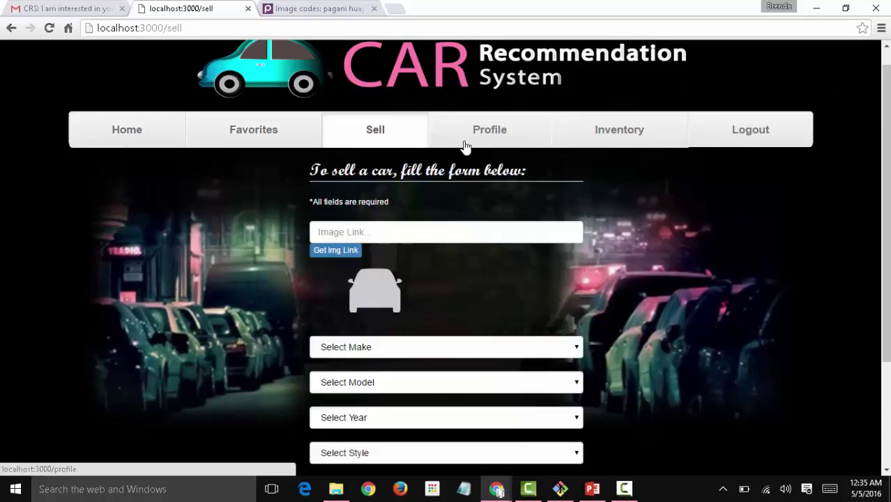
left_click(467, 138)
left_click(572, 147)
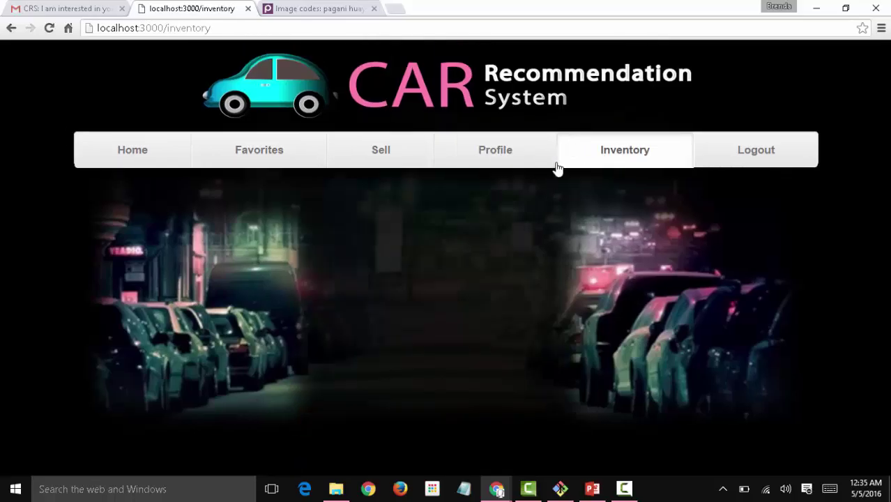
left_click(409, 153)
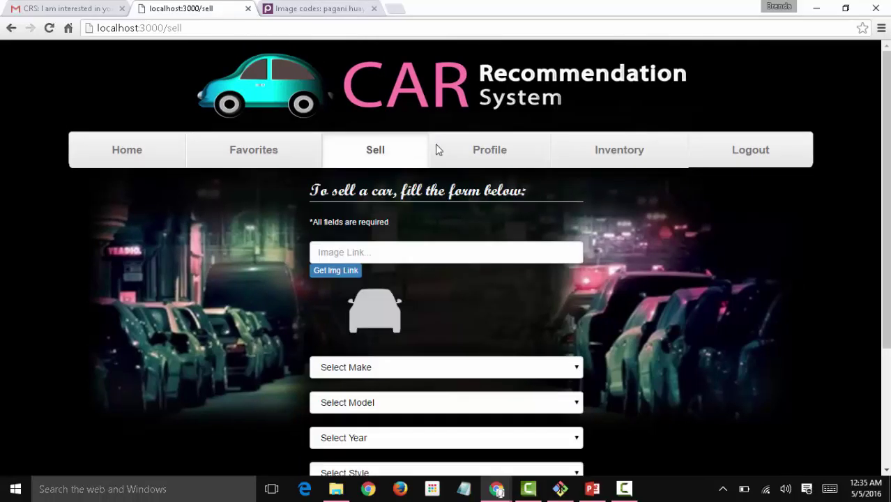
Upload Kia.jpg from Car Pics to Postimage and copy its direct image link.
left_click(356, 272)
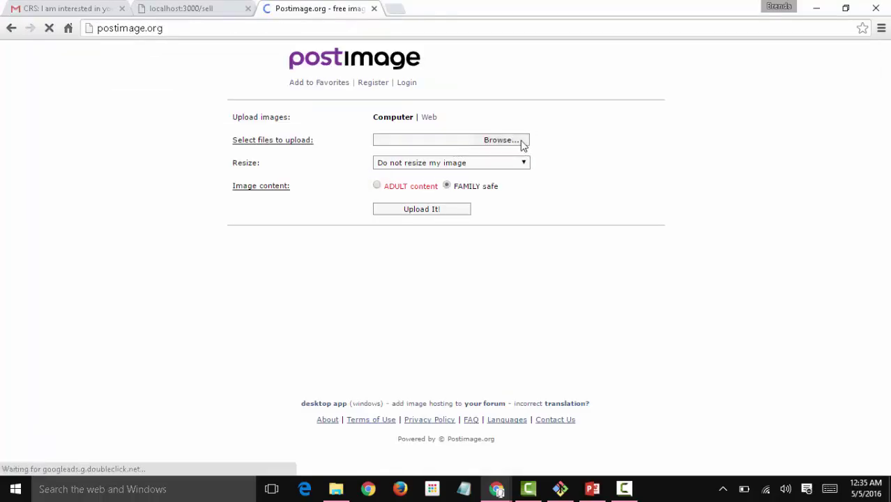
left_click(500, 143)
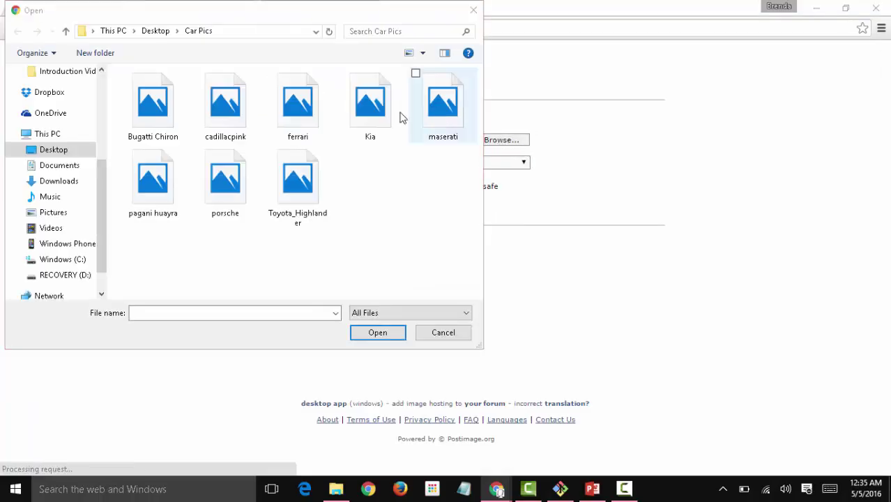
left_click(371, 104)
left_click(377, 332)
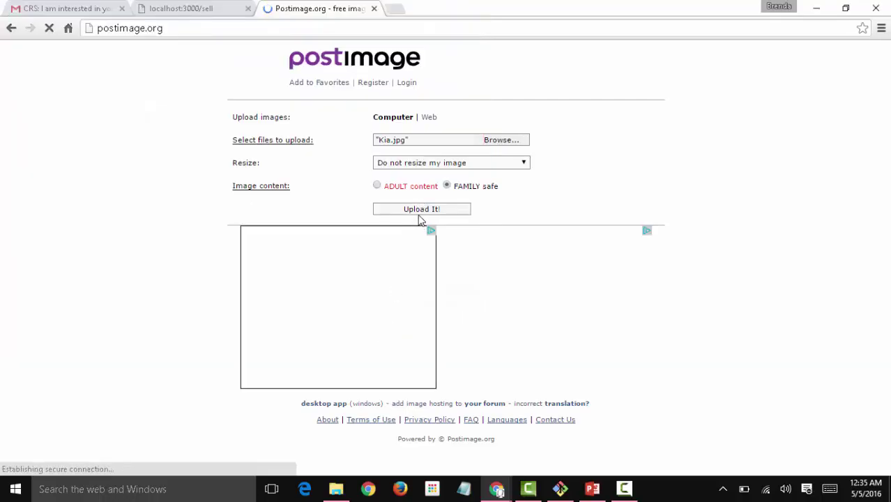
left_click(420, 209)
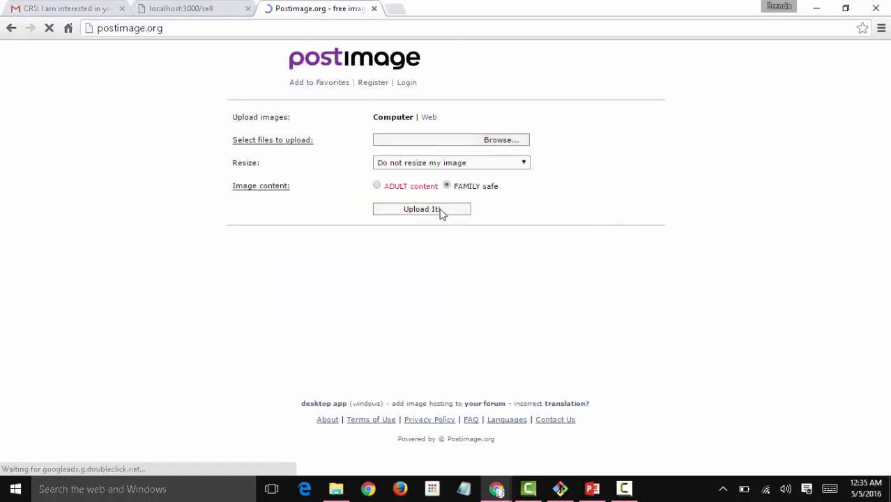
left_click(497, 143)
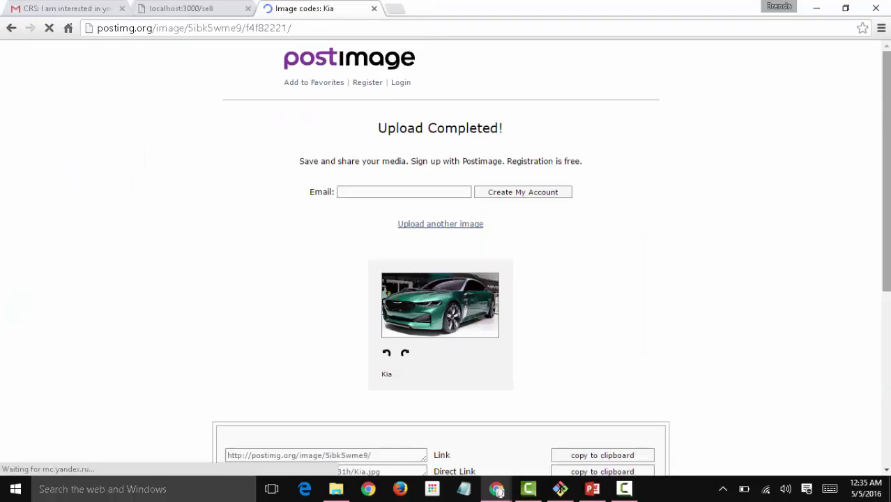
scroll(595, 334, "down", 2)
left_click(595, 333)
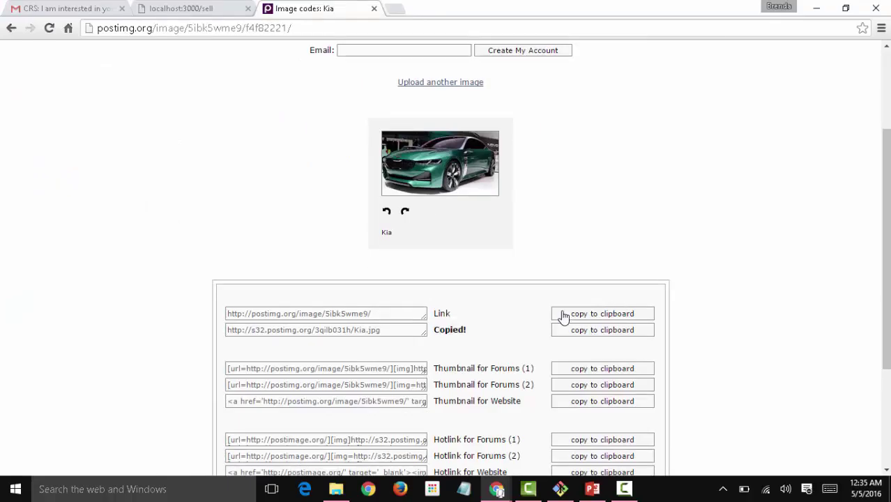
Paste the Kia image link into the Sell form's image field.
left_click(183, 8)
left_click(354, 253)
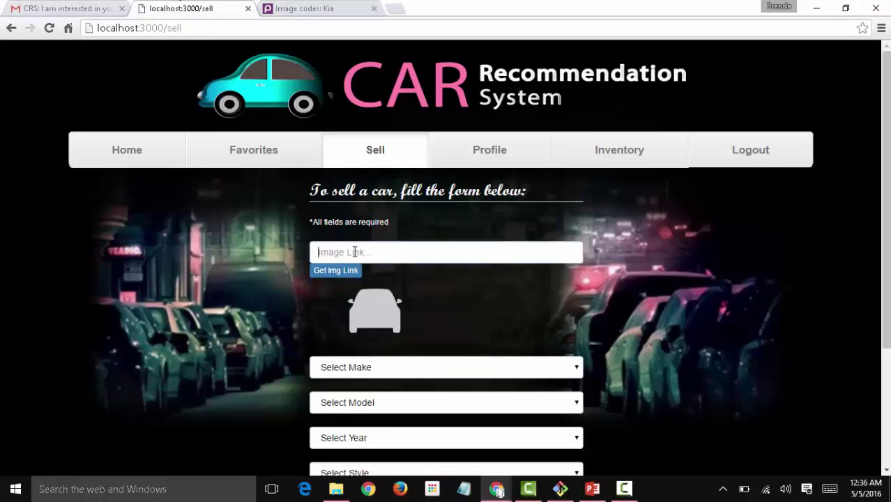
key("ctrl+v")
scroll(619, 240, "down", 2)
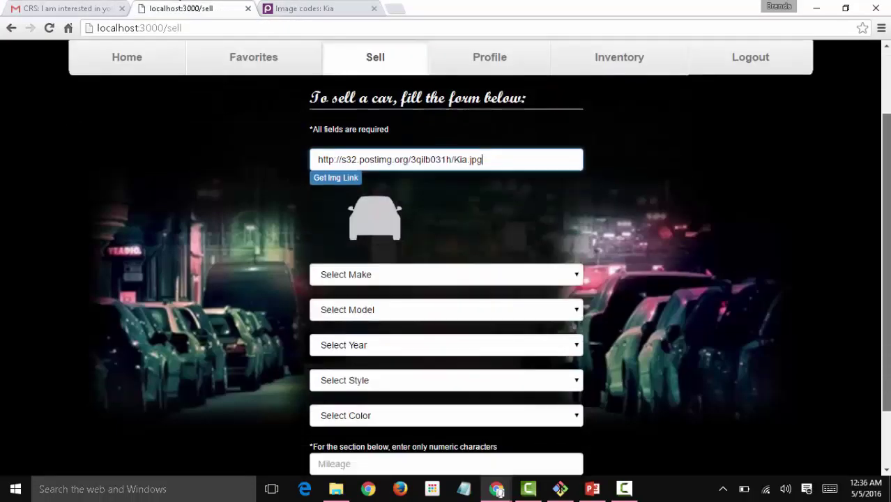
Choose a 2015 Kia Sorento, SX 4dr SUV (3.3L 6cyl 6A) style, in Titanium Silver.
left_click(552, 228)
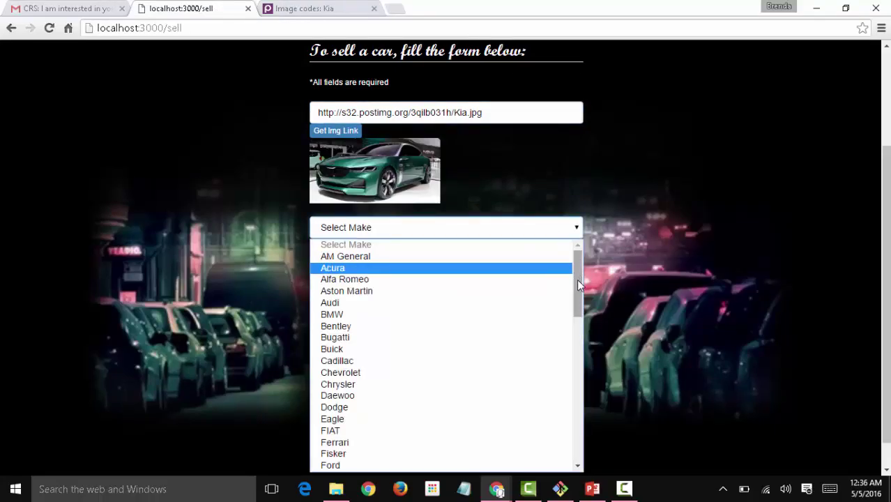
left_click_drag(577, 279, 573, 367)
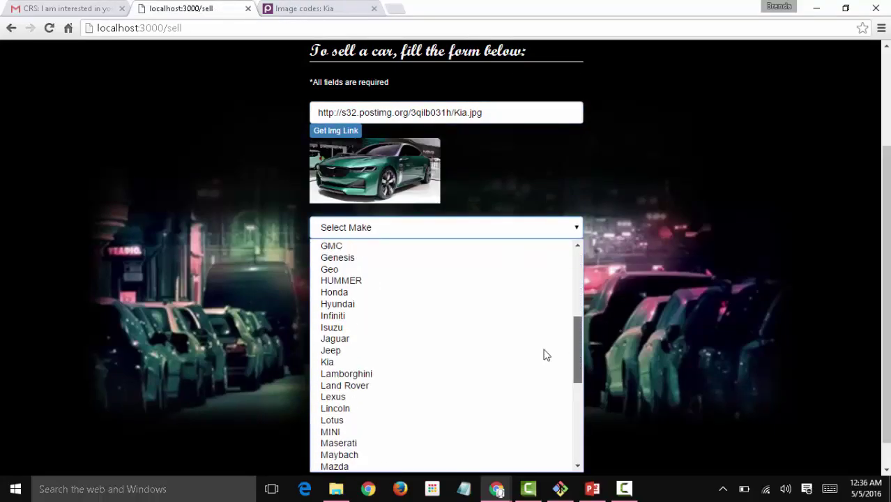
left_click(443, 363)
left_click(509, 269)
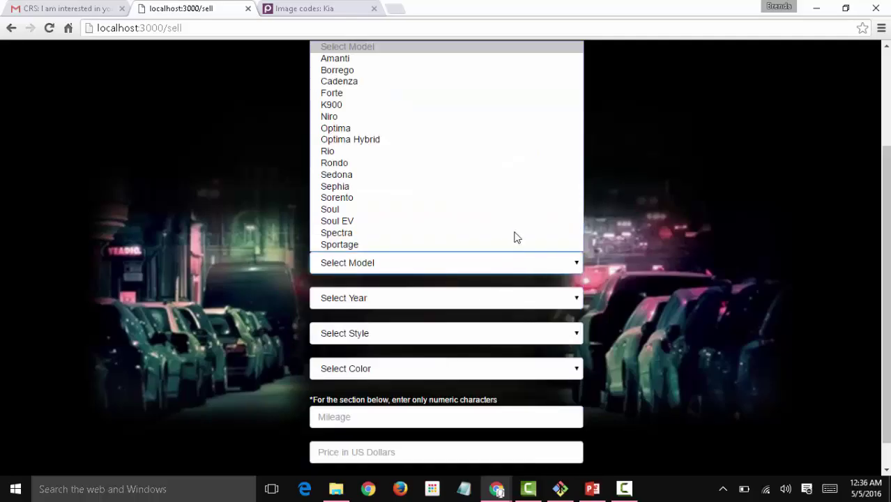
left_click(518, 198)
left_click(487, 301)
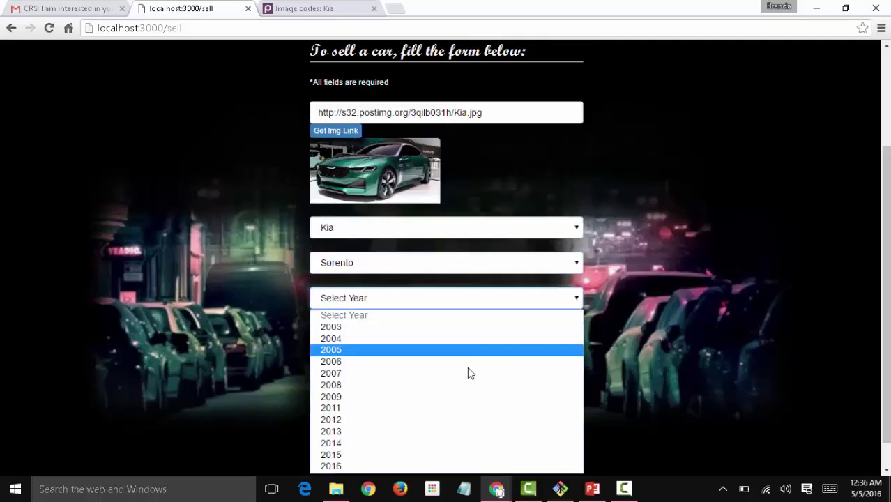
left_click(443, 458)
left_click(459, 341)
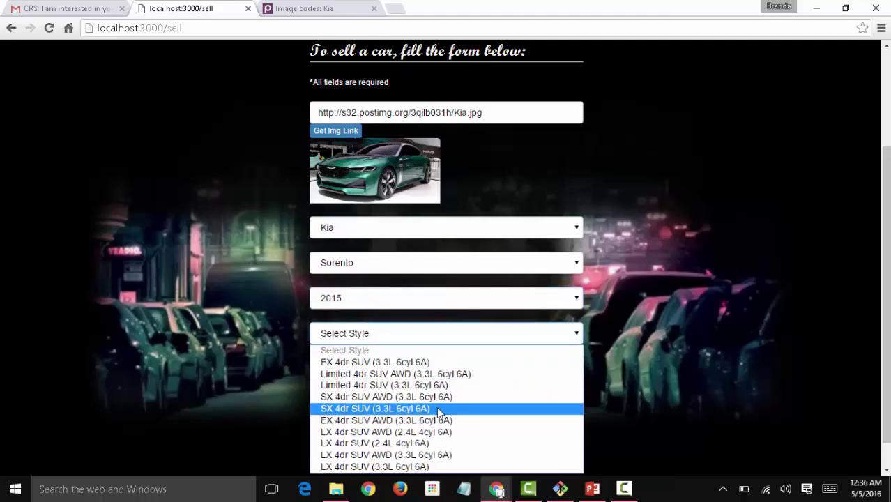
left_click(437, 409)
left_click(437, 368)
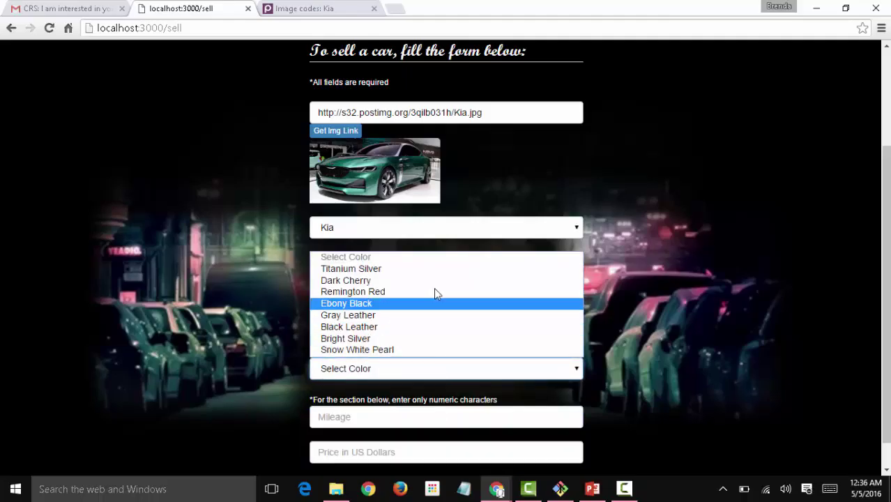
left_click(436, 270)
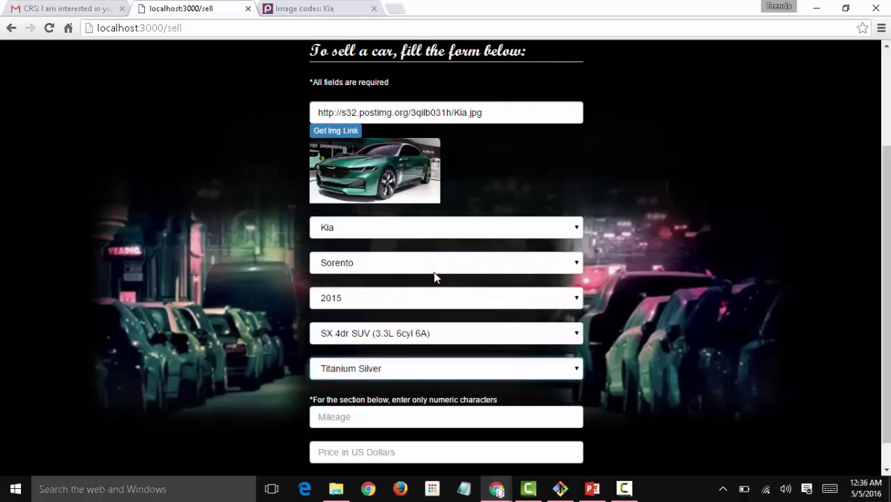
Enter 50000 miles and a price of 2000000, then submit the car for sale.
scroll(485, 422, "down", 1)
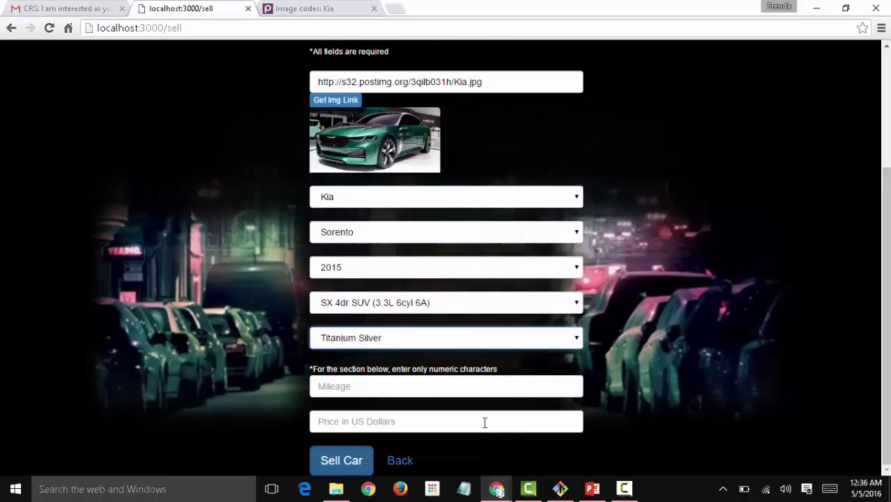
left_click(392, 395)
type("5000")
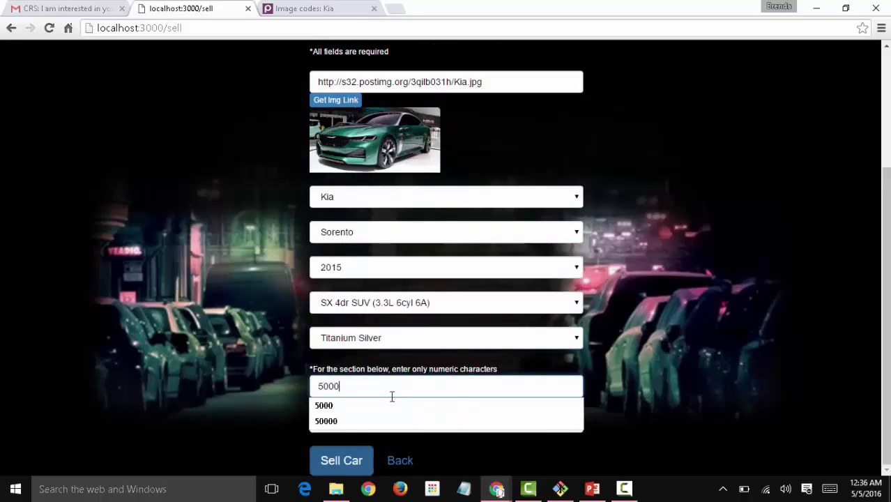
key("Down")
key("Down")
key("Tab")
type("1")
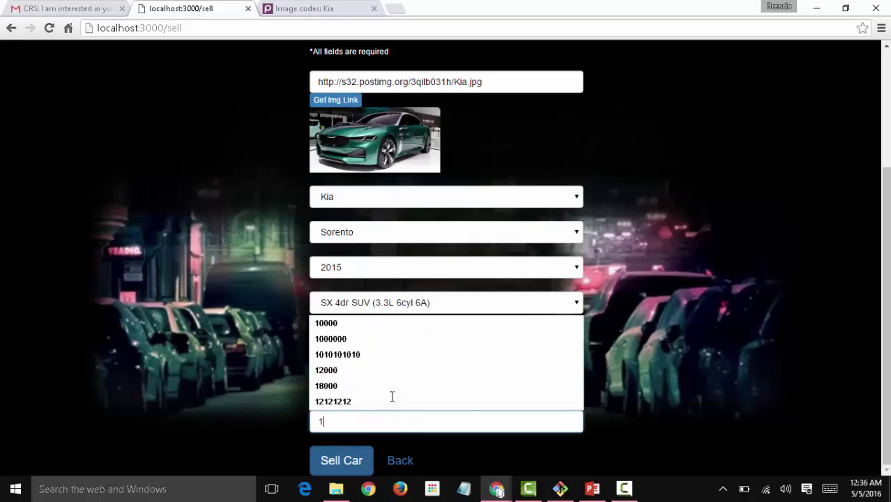
key("BackSpace")
type("2000000")
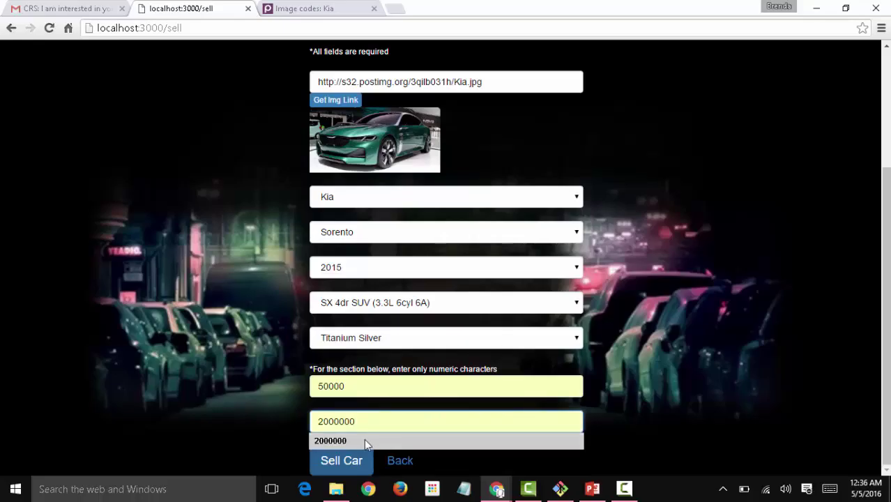
left_click(343, 463)
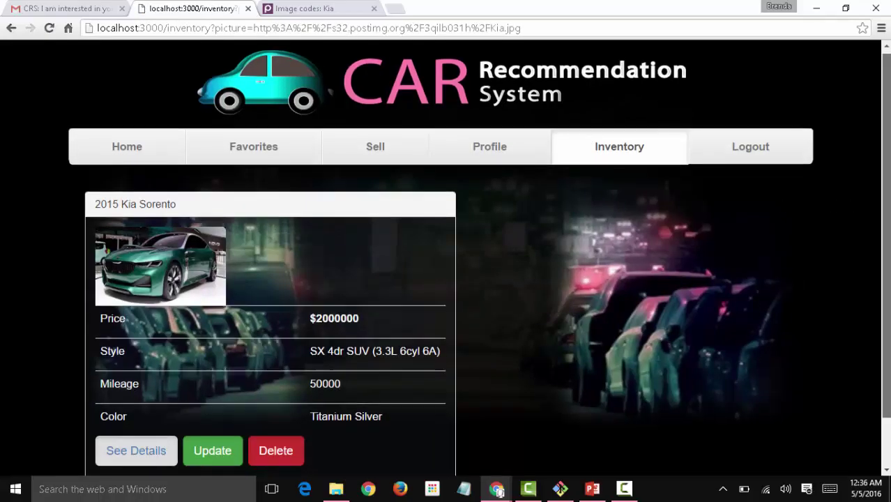
Find the new Kia in Inventory and the home carousel, show its seller's contact, then open Sell.
scroll(135, 135, "down", 1)
left_click(111, 92)
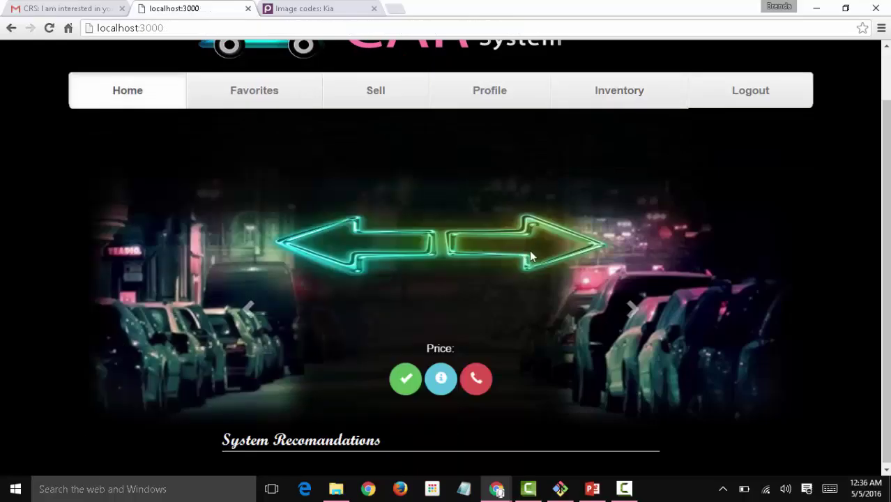
left_click(631, 308)
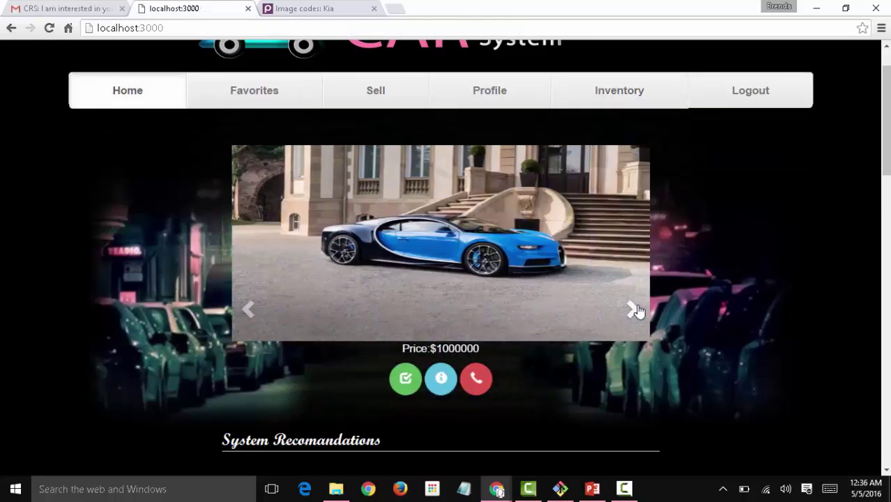
left_click(632, 309)
left_click(632, 309)
left_click(632, 309)
left_click(487, 375)
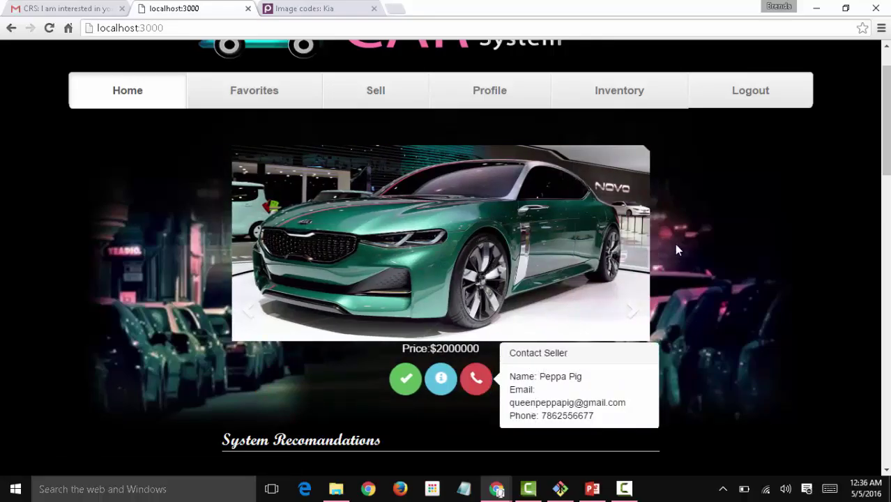
left_click(394, 92)
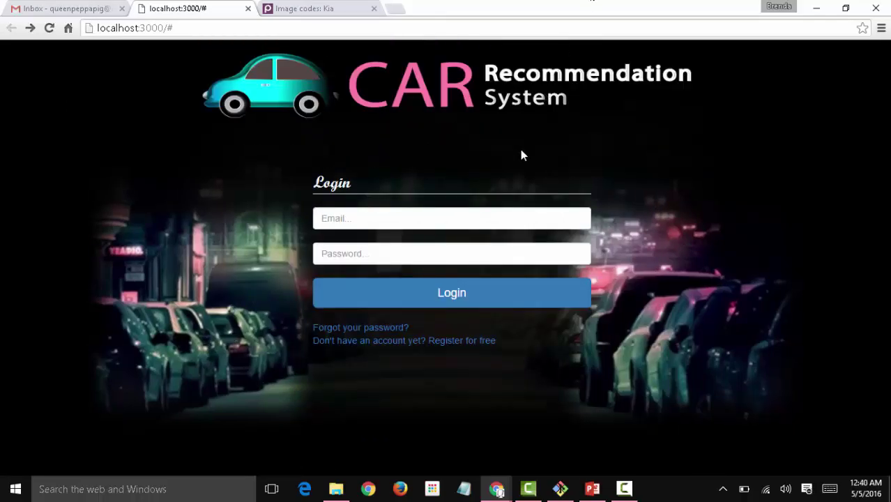
Request password reset instructions for the autofilled account e-mail and acknowledge the sent notice.
left_click(374, 328)
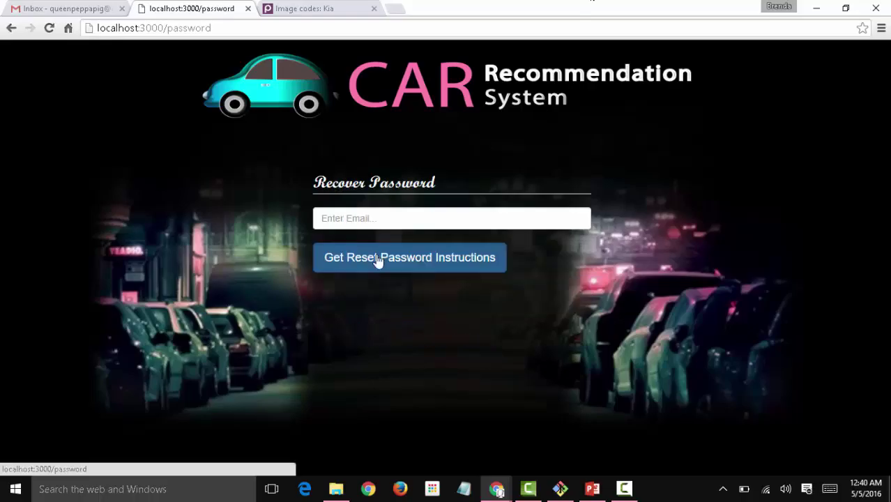
type("que")
key("Down")
key("Return")
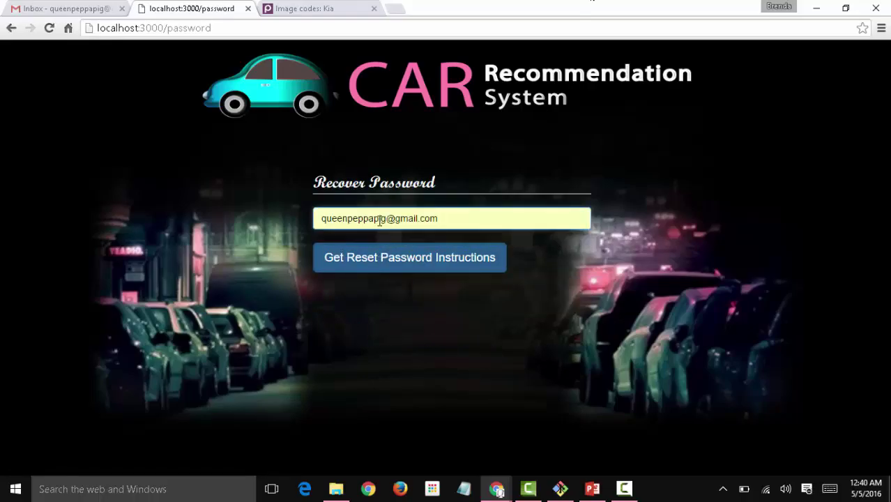
left_click(368, 254)
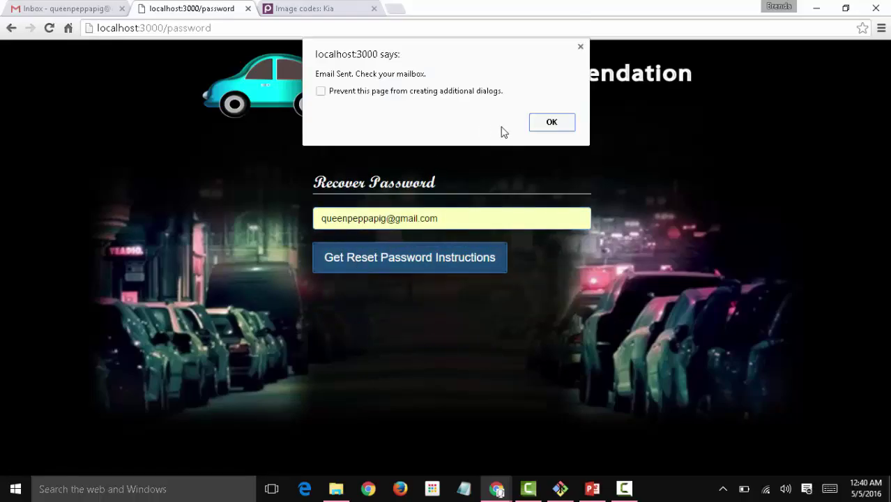
left_click(553, 126)
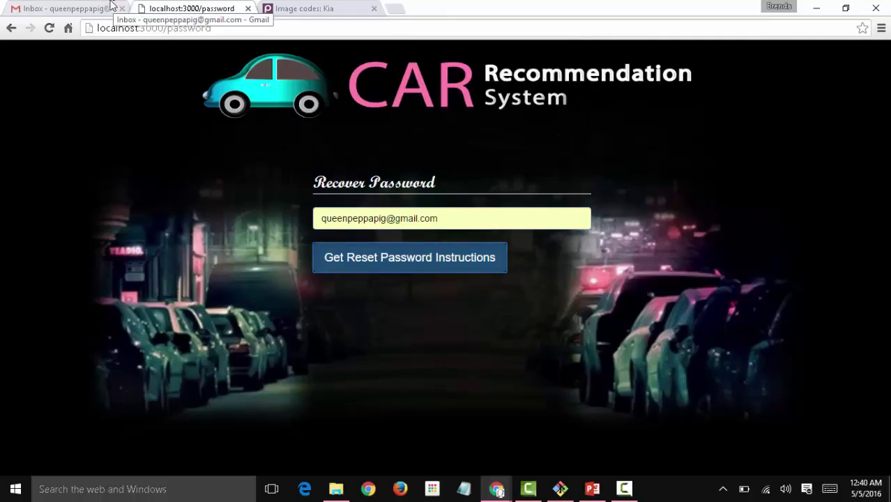
left_click(89, 5)
Refresh the Gmail inbox and open the new Meteor Accounts password-reset e-mail.
left_click(77, 157)
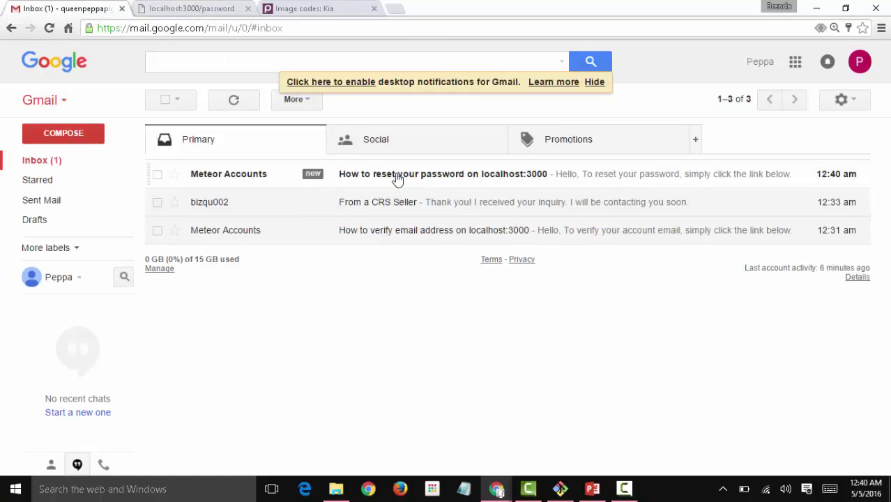
left_click(405, 182)
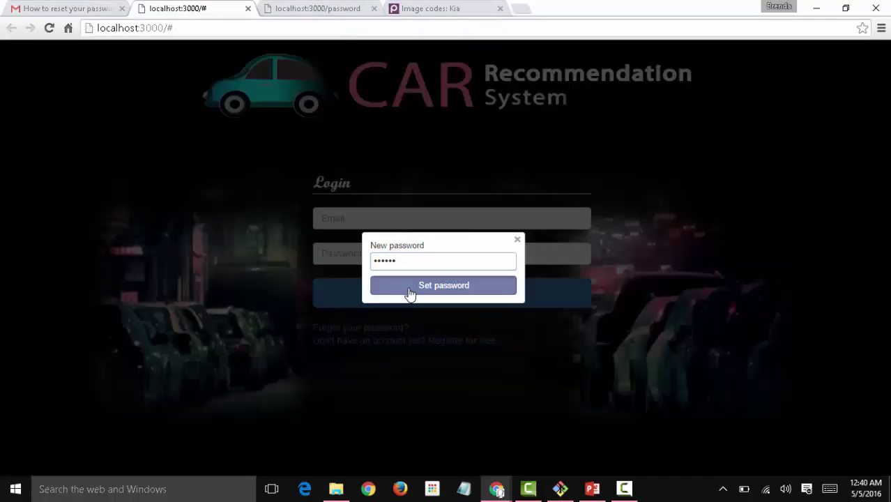
Save the new password, dismiss the reset notice, and close the localhost:3000/password tab.
left_click(408, 292)
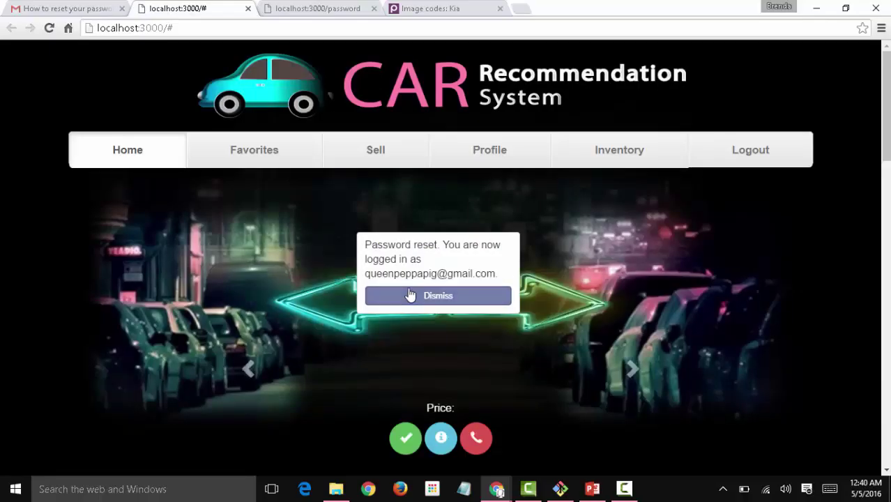
left_click(411, 296)
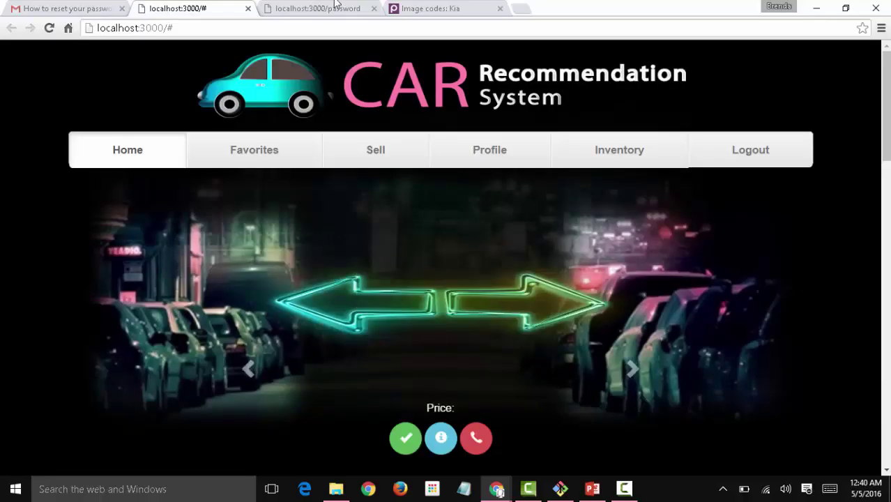
left_click(373, 9)
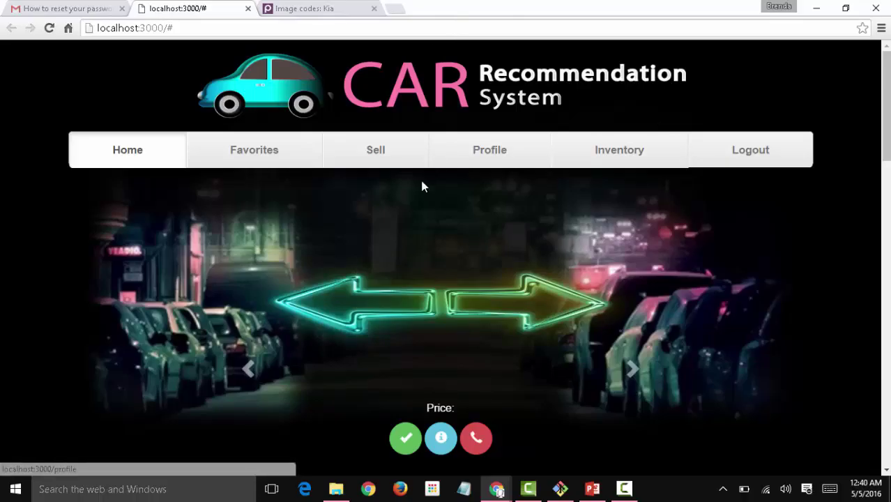